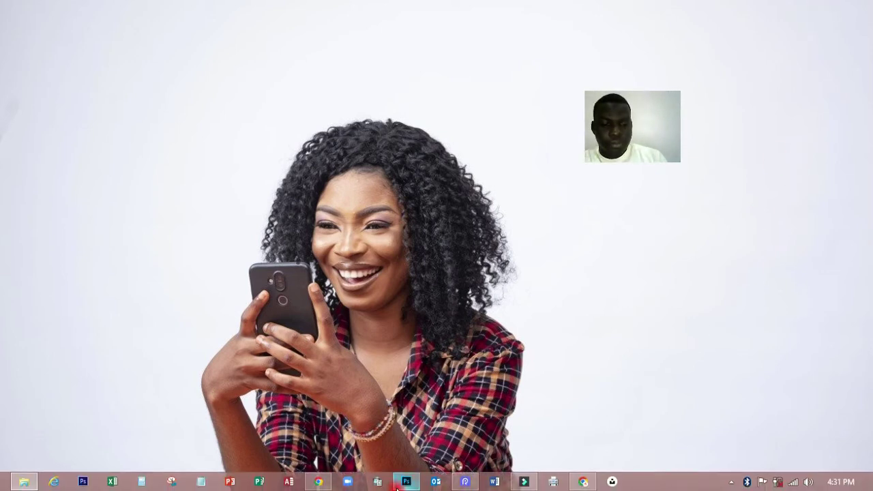
Restore the empty Photoshop window from the taskbar.
{"action": "left_click", "coordinate": [403, 485]}
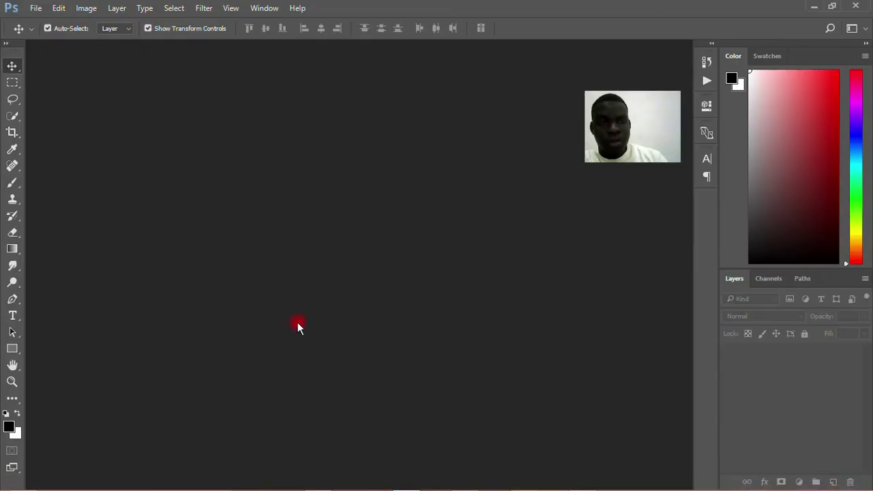
Open the portrait 2.jpg from the RETOUCHING folder via File > Open.
{"action": "left_click", "coordinate": [33, 8]}
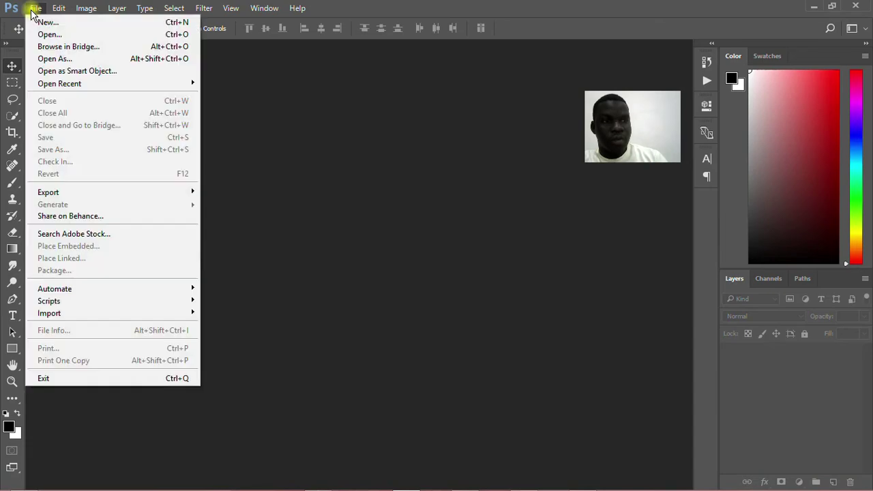
{"action": "left_click", "coordinate": [49, 35]}
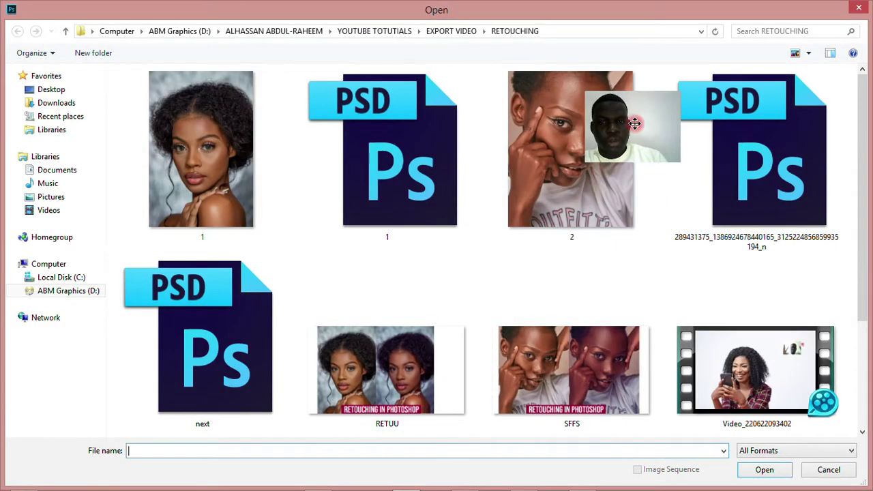
{"action": "double_click", "coordinate": [564, 148]}
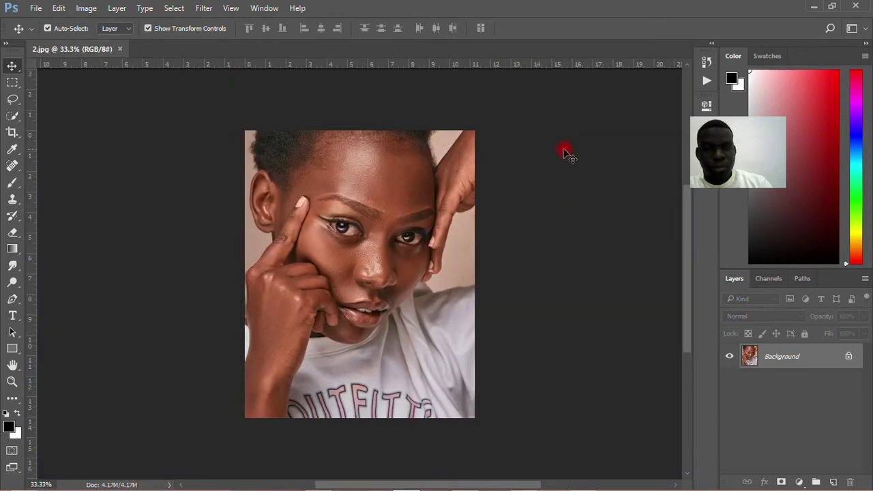
{"action": "left_click", "coordinate": [86, 10]}
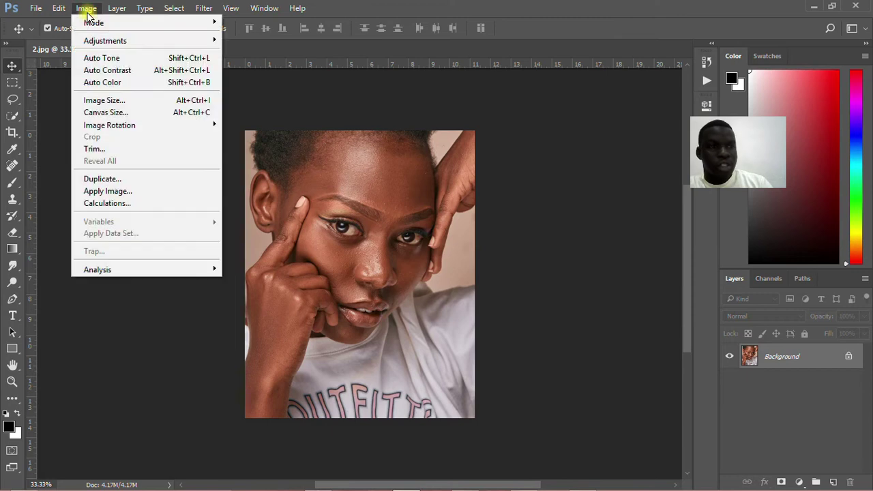
{"action": "mouse_move", "coordinate": [90, 24]}
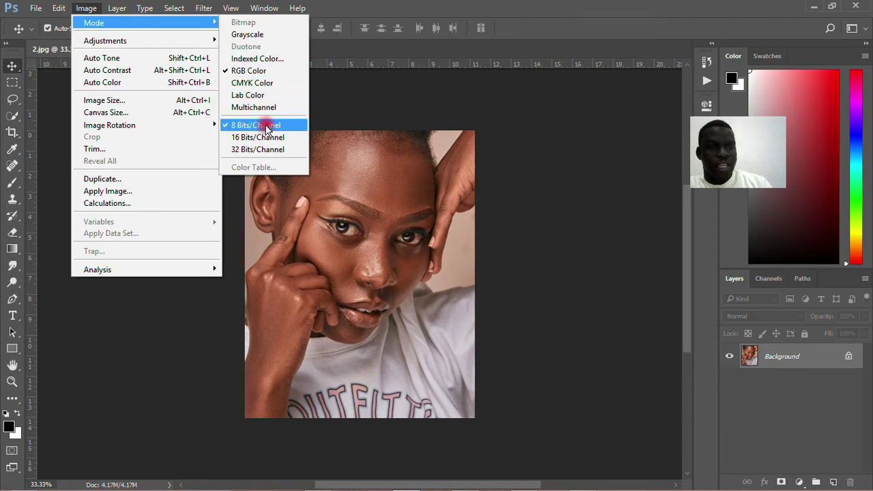
{"action": "left_click", "coordinate": [500, 161]}
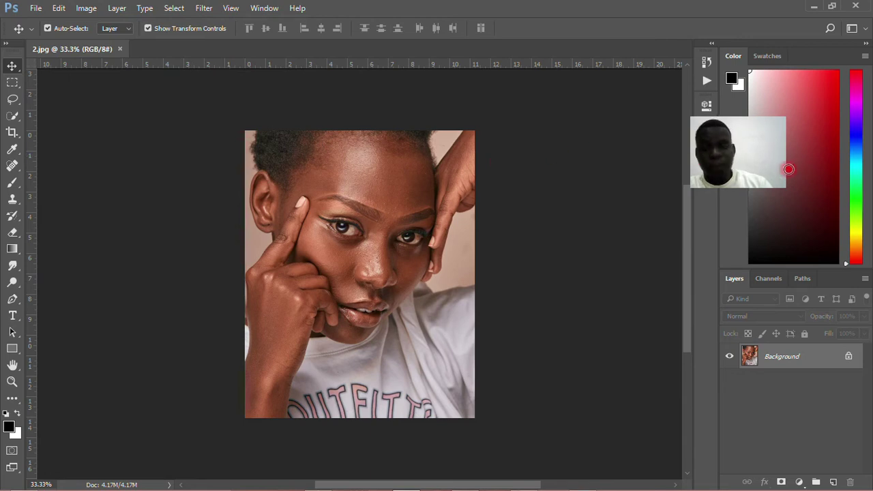
{"action": "left_click_drag", "start_coordinate": [745, 158], "coordinate": [612, 138]}
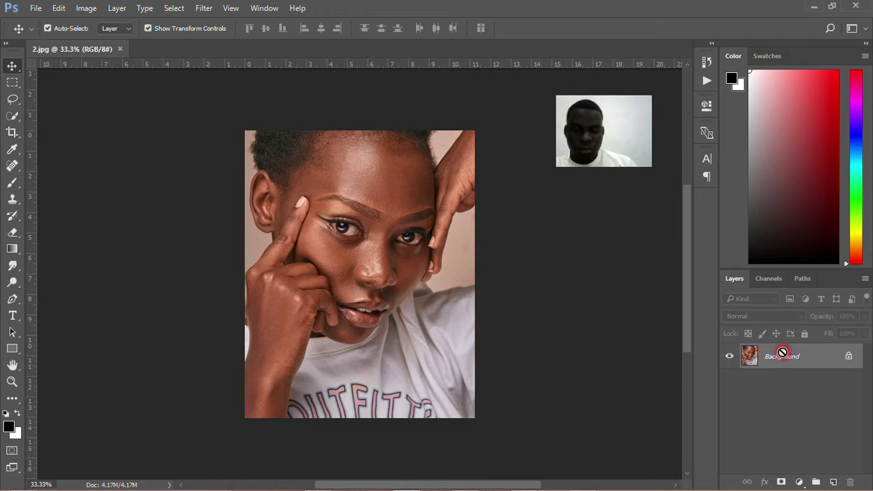
Duplicate the photo layer twice and rename Layer 1 to COLOR.
{"action": "key", "text": "ctrl+j"}
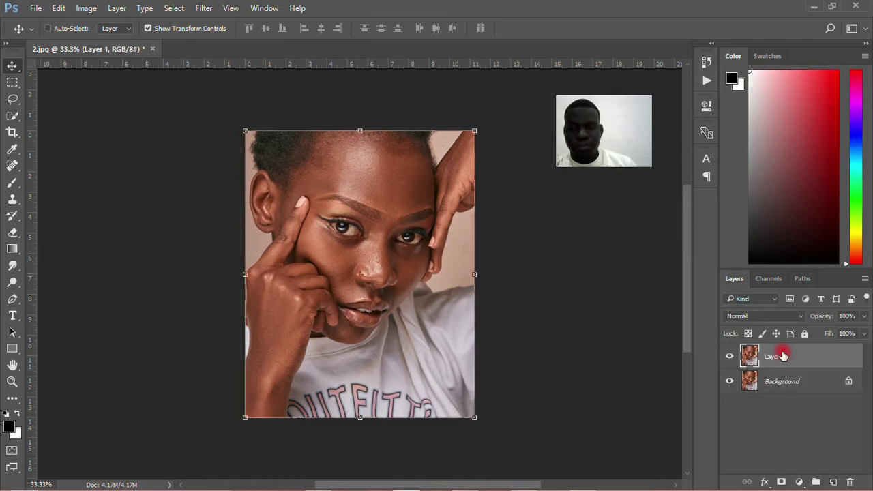
{"action": "key", "text": "ctrl+j"}
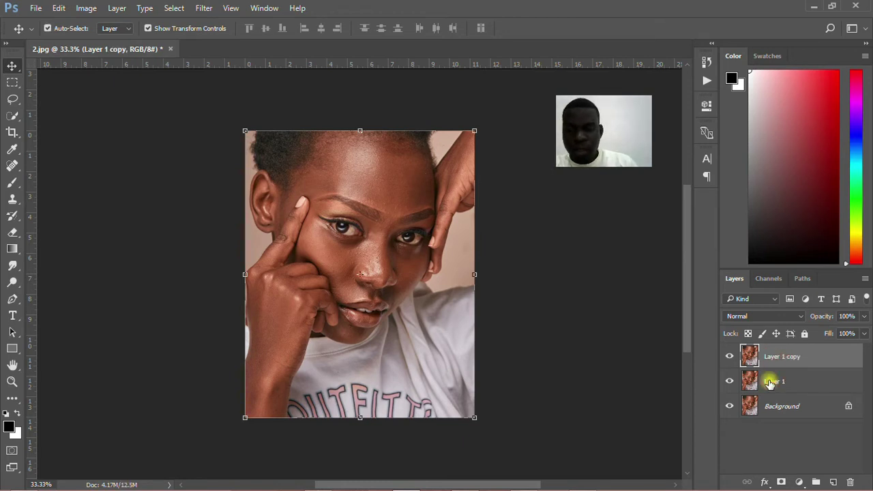
{"action": "double_click", "coordinate": [771, 381]}
{"action": "type", "text": "c"}
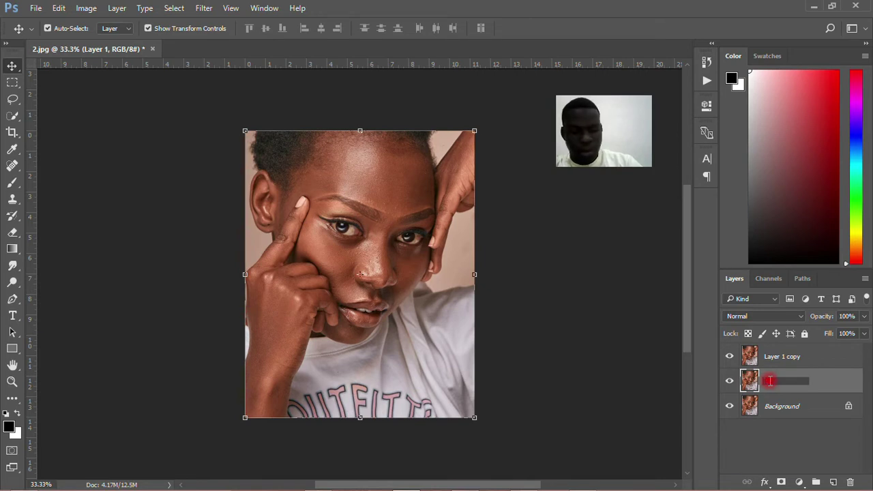
{"action": "key", "text": "Return"}
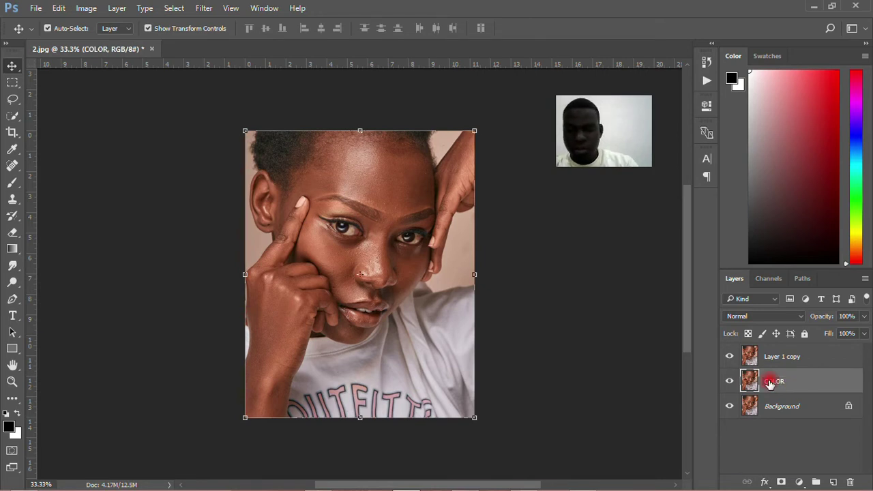
Rename Layer 1 copy to TEXTURE, hide it, and select COLOR.
{"action": "double_click", "coordinate": [783, 357]}
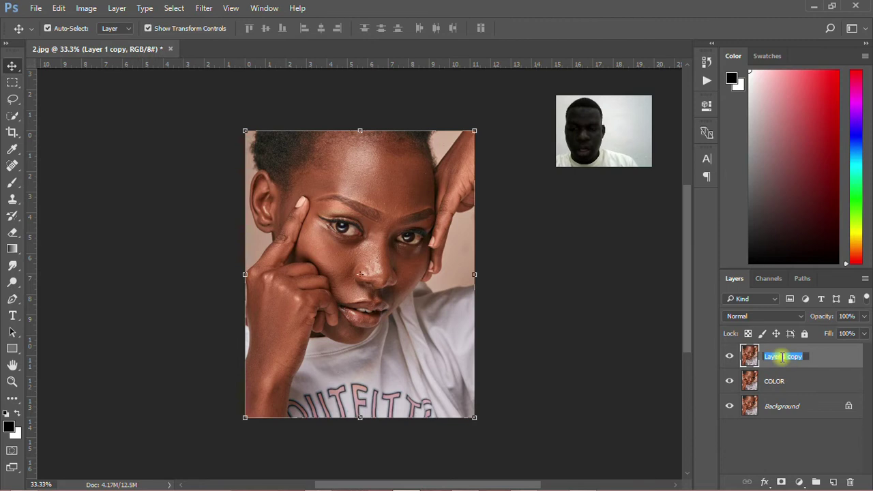
{"action": "type", "text": "TEXTURE"}
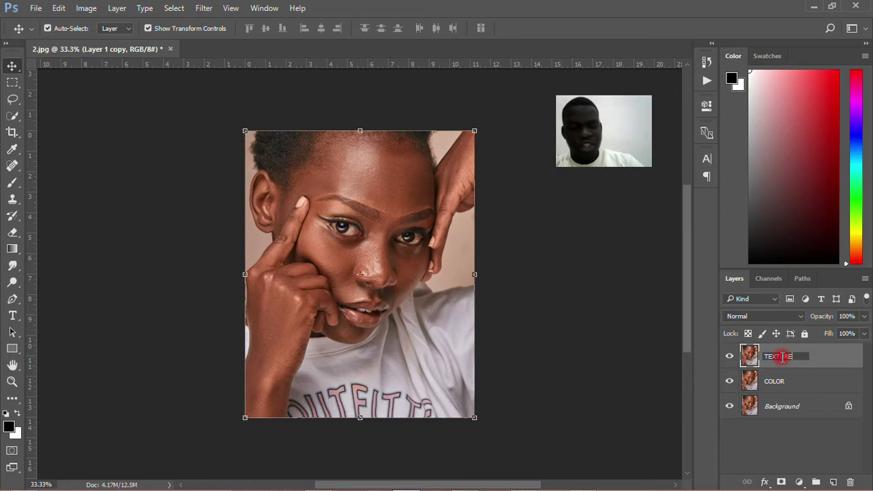
{"action": "key", "text": "Return"}
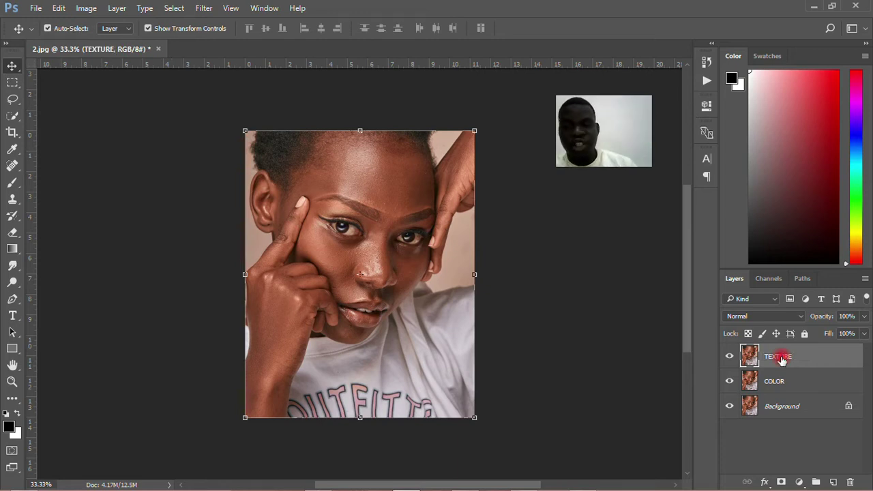
{"action": "left_click", "coordinate": [729, 356]}
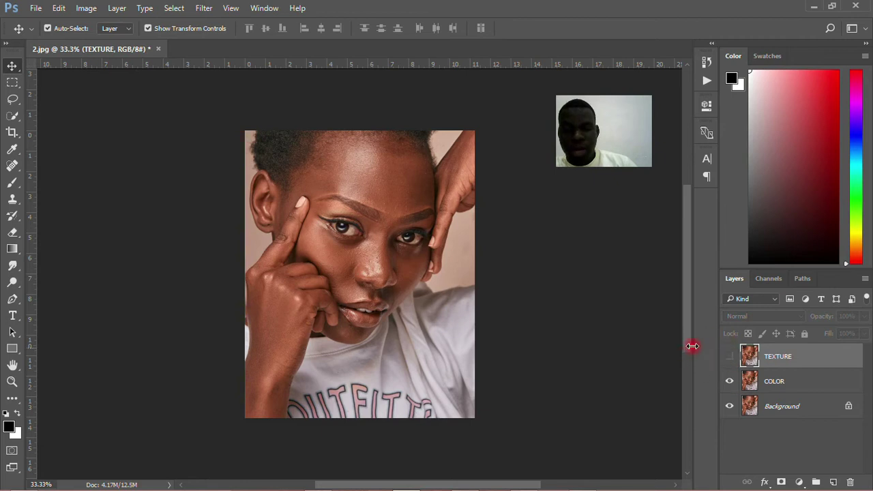
{"action": "left_click", "coordinate": [758, 391]}
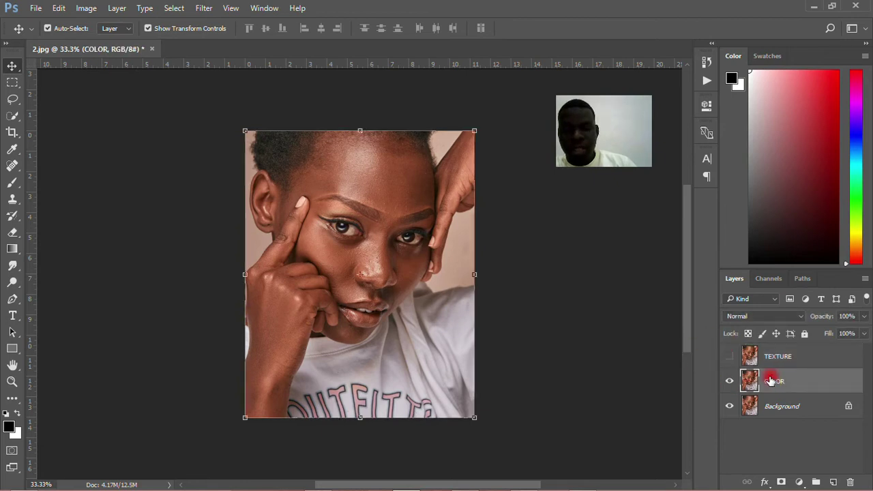
Open Filter > Noise > Dust & Scratches on COLOR and position its dialog.
{"action": "left_click", "coordinate": [204, 8]}
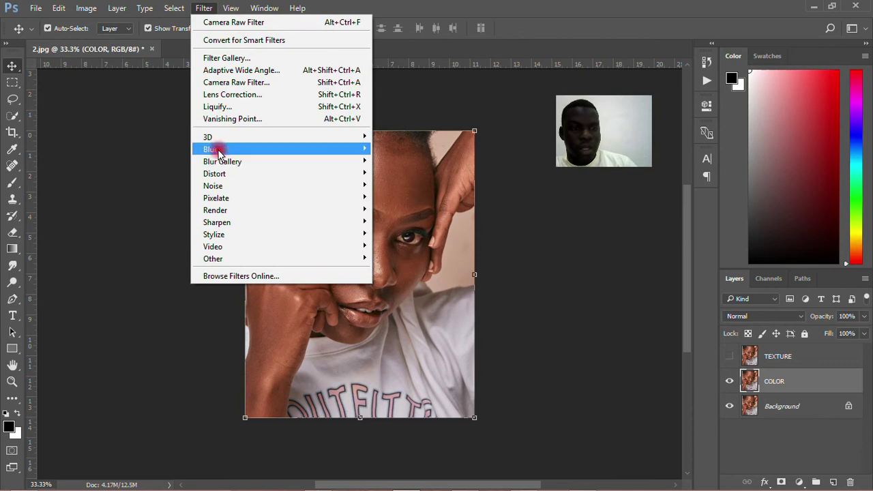
{"action": "mouse_move", "coordinate": [216, 186]}
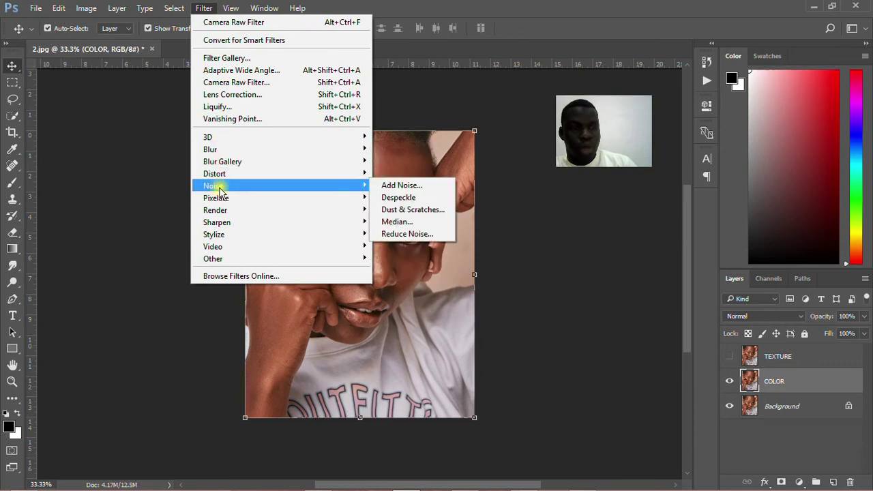
{"action": "left_click", "coordinate": [406, 210]}
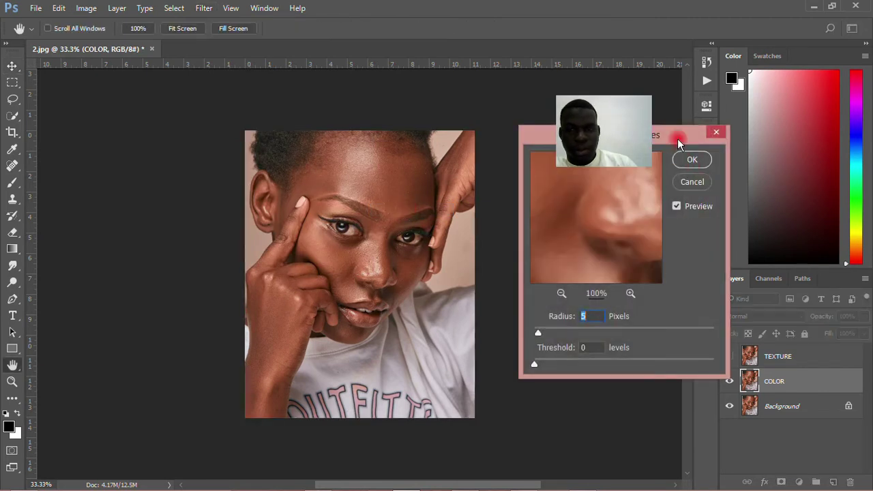
{"action": "mouse_move", "coordinate": [678, 141]}
{"action": "left_mouse_down"}
{"action": "mouse_move", "coordinate": [705, 208]}
{"action": "mouse_move", "coordinate": [460, 158]}
{"action": "mouse_move", "coordinate": [457, 165]}
{"action": "left_mouse_up"}
{"action": "left_click", "coordinate": [342, 321]}
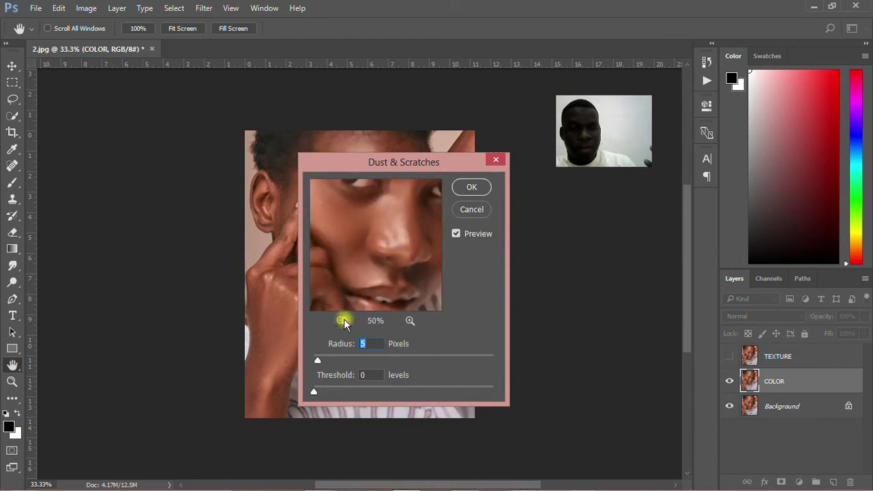
Zoom and pan the filter preview across forehead, eyes and nose to inspect the skin.
{"action": "left_click", "coordinate": [341, 321]}
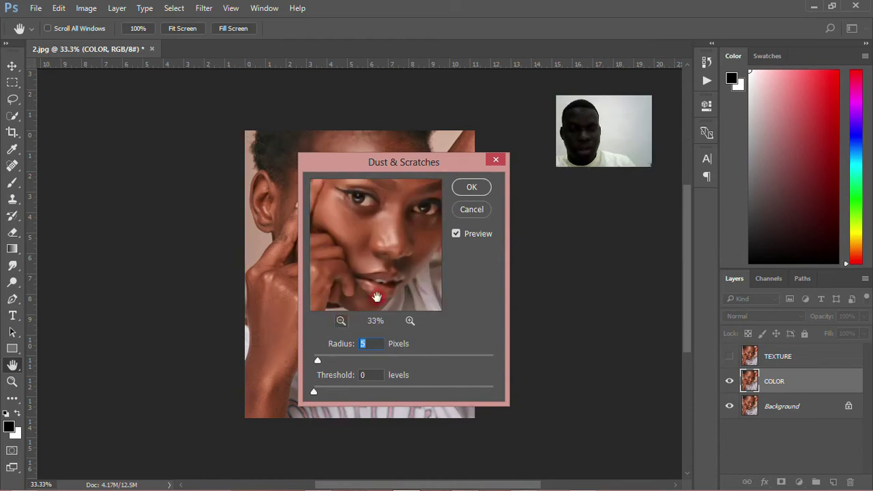
{"action": "mouse_move", "coordinate": [387, 232]}
{"action": "left_mouse_down"}
{"action": "mouse_move", "coordinate": [382, 261]}
{"action": "mouse_move", "coordinate": [372, 261]}
{"action": "mouse_move", "coordinate": [373, 241]}
{"action": "left_mouse_up"}
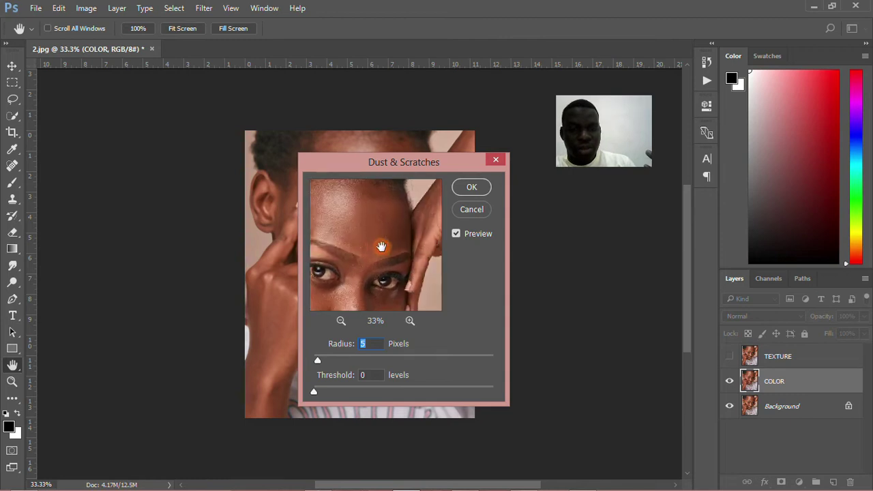
{"action": "left_click", "coordinate": [410, 321]}
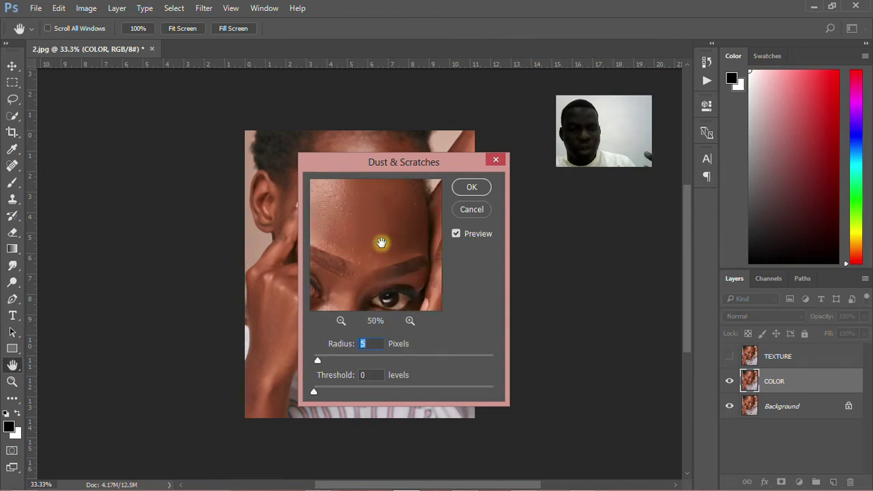
{"action": "left_click_drag", "start_coordinate": [382, 242], "coordinate": [398, 196]}
{"action": "left_click_drag", "start_coordinate": [384, 285], "coordinate": [375, 306]}
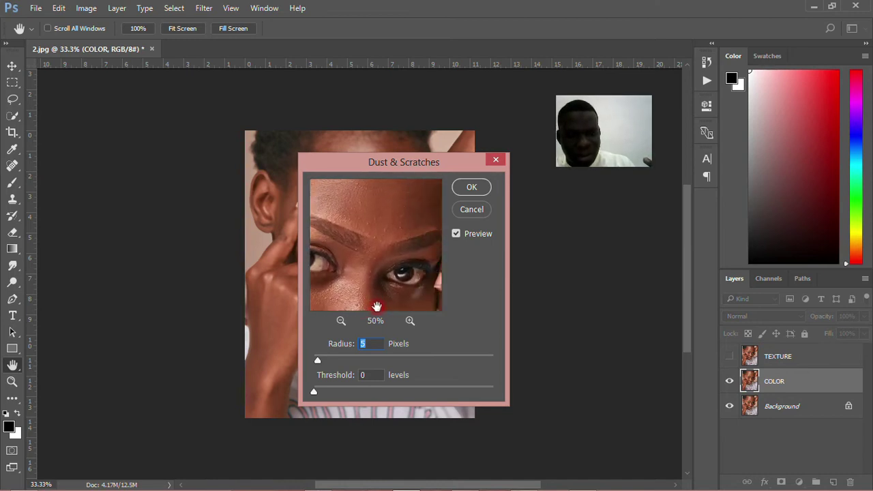
{"action": "mouse_move", "coordinate": [369, 237]}
{"action": "left_mouse_down"}
{"action": "mouse_move", "coordinate": [365, 282]}
{"action": "mouse_move", "coordinate": [360, 235]}
{"action": "left_mouse_up"}
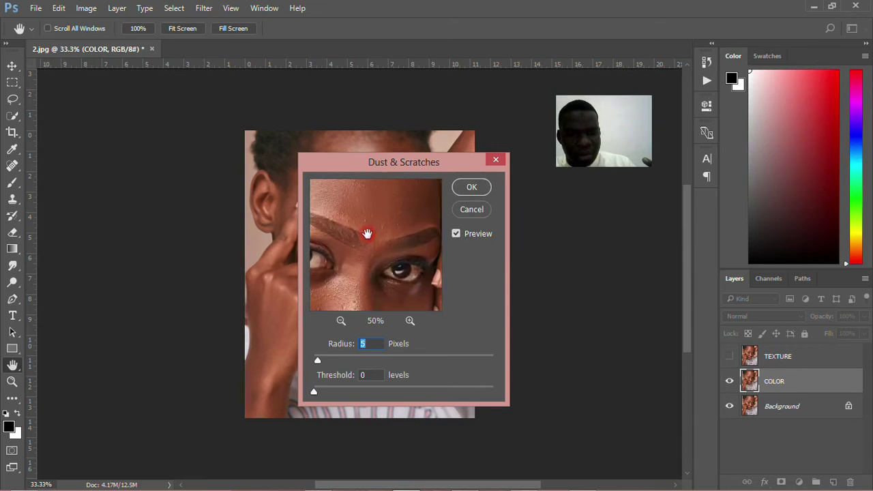
{"action": "left_click", "coordinate": [408, 319]}
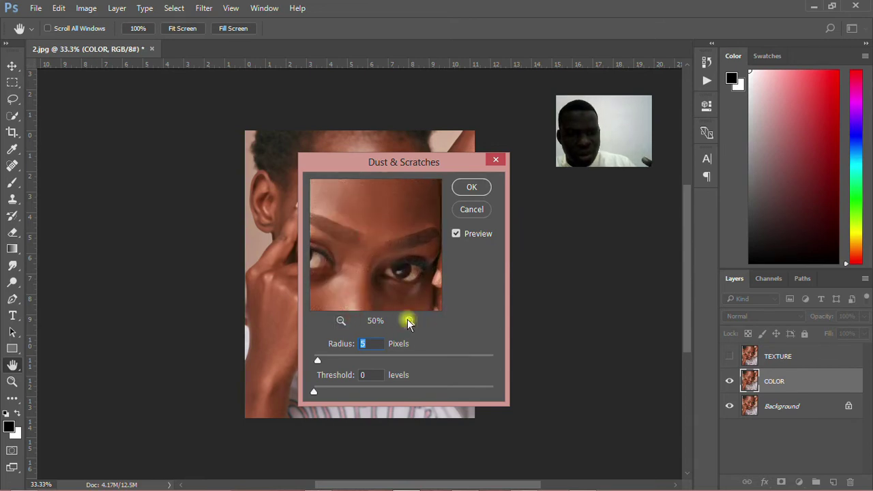
{"action": "left_click", "coordinate": [342, 322]}
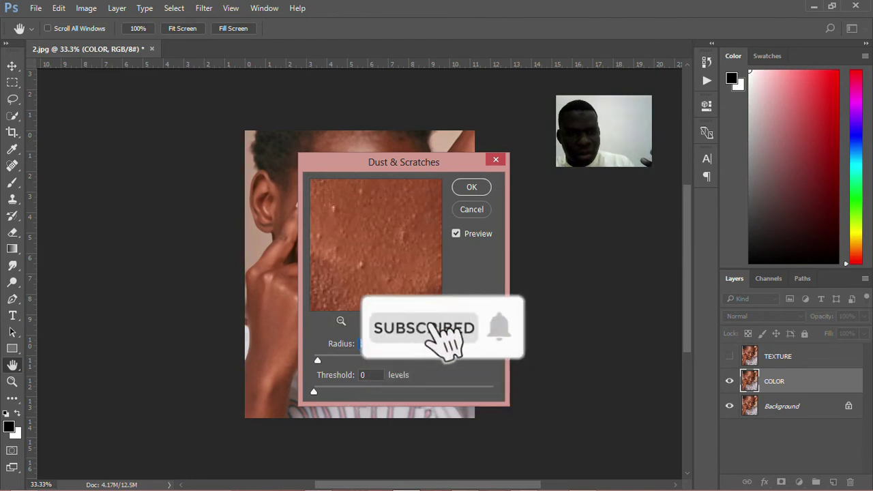
Adjust the Dust & Scratches radius to 5 pixels with Threshold 0 while previewing skin.
{"action": "left_click_drag", "start_coordinate": [334, 359], "coordinate": [311, 364]}
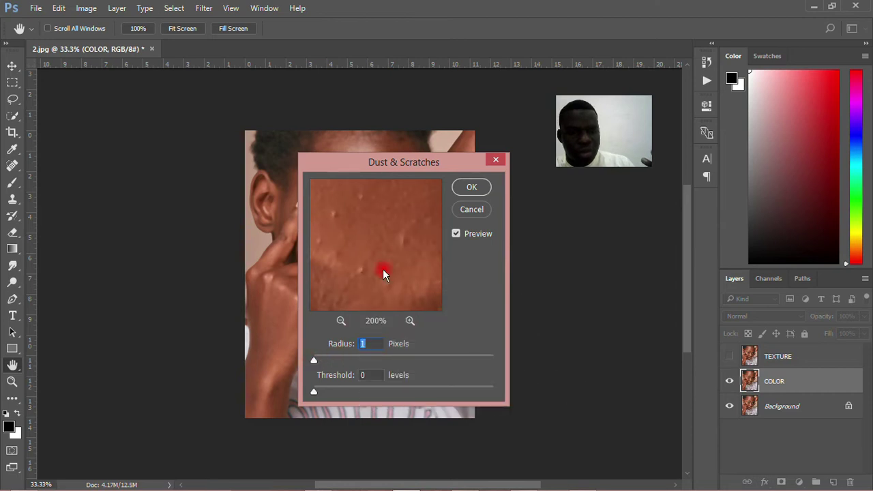
{"action": "mouse_move", "coordinate": [312, 361]}
{"action": "left_mouse_down"}
{"action": "mouse_move", "coordinate": [302, 361]}
{"action": "mouse_move", "coordinate": [318, 364]}
{"action": "mouse_move", "coordinate": [315, 379]}
{"action": "mouse_move", "coordinate": [314, 363]}
{"action": "left_mouse_up"}
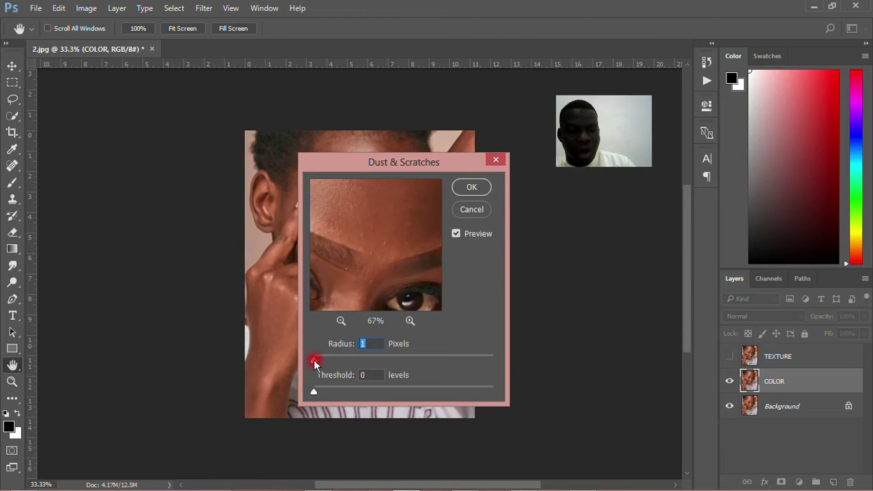
{"action": "left_click_drag", "start_coordinate": [314, 364], "coordinate": [315, 364]}
{"action": "left_click", "coordinate": [409, 322]}
{"action": "left_click", "coordinate": [409, 321]}
{"action": "mouse_move", "coordinate": [327, 199]}
{"action": "left_mouse_down"}
{"action": "mouse_move", "coordinate": [369, 261]}
{"action": "mouse_move", "coordinate": [346, 280]}
{"action": "mouse_move", "coordinate": [339, 262]}
{"action": "mouse_move", "coordinate": [358, 267]}
{"action": "left_mouse_up"}
{"action": "left_click", "coordinate": [318, 365]}
{"action": "left_click_drag", "start_coordinate": [319, 367], "coordinate": [318, 364]}
{"action": "left_click", "coordinate": [318, 362]}
Check the blurred skin at several preview zooms and apply the filter.
{"action": "left_click", "coordinate": [409, 322]}
{"action": "left_click", "coordinate": [376, 247]}
{"action": "left_click", "coordinate": [341, 321]}
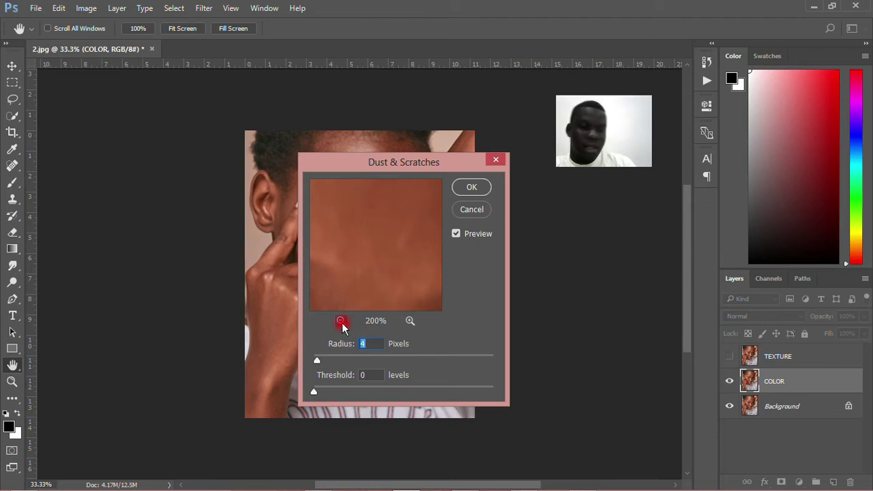
{"action": "left_click", "coordinate": [341, 321]}
{"action": "left_click", "coordinate": [402, 297]}
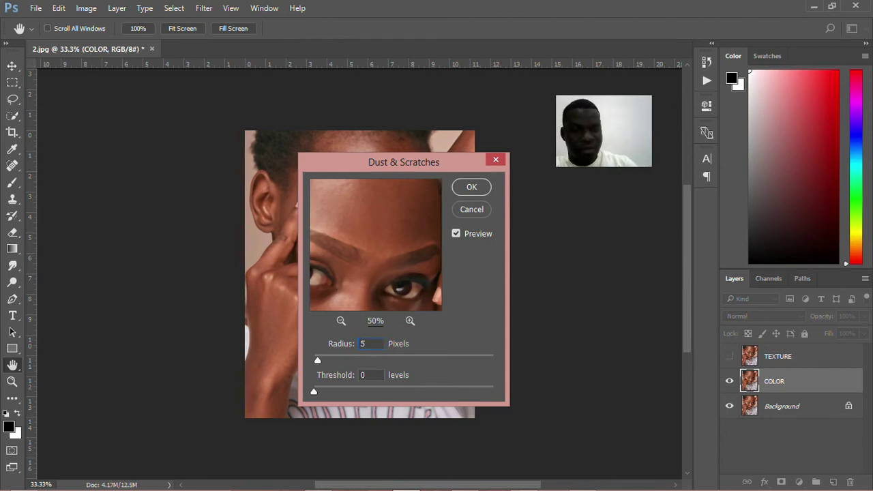
{"action": "left_click", "coordinate": [465, 189]}
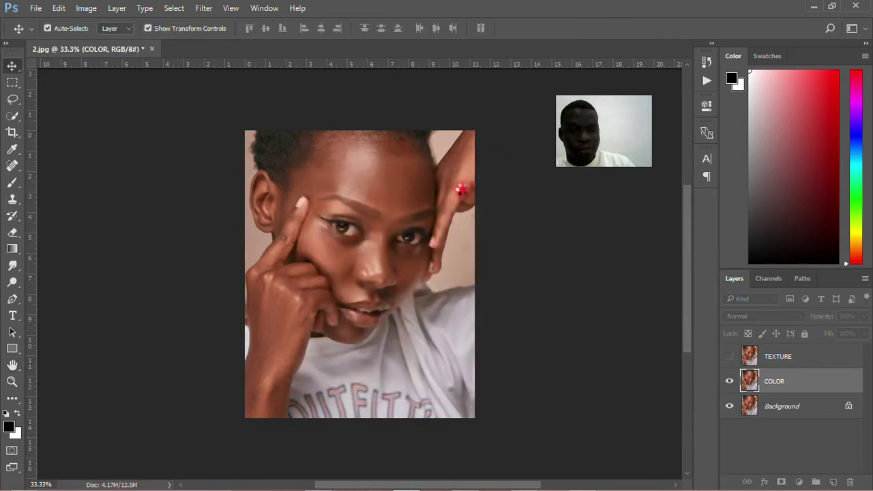
Make the TEXTURE layer active and visible.
{"action": "double_click", "coordinate": [778, 355]}
{"action": "left_click", "coordinate": [825, 357]}
{"action": "left_click", "coordinate": [730, 356]}
{"action": "left_click", "coordinate": [730, 356]}
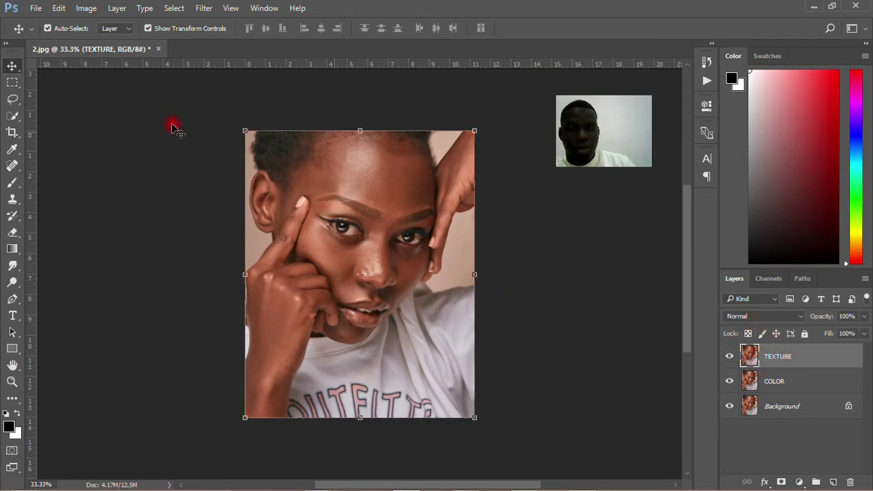
Set Apply Image to source COLOR with Subtract blending, Scale 2, Offset 128.
{"action": "left_click", "coordinate": [84, 9]}
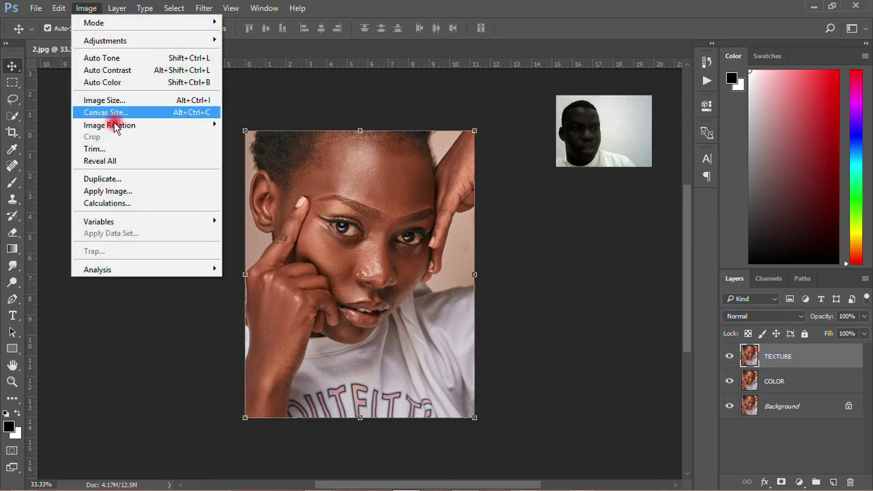
{"action": "left_click", "coordinate": [119, 190]}
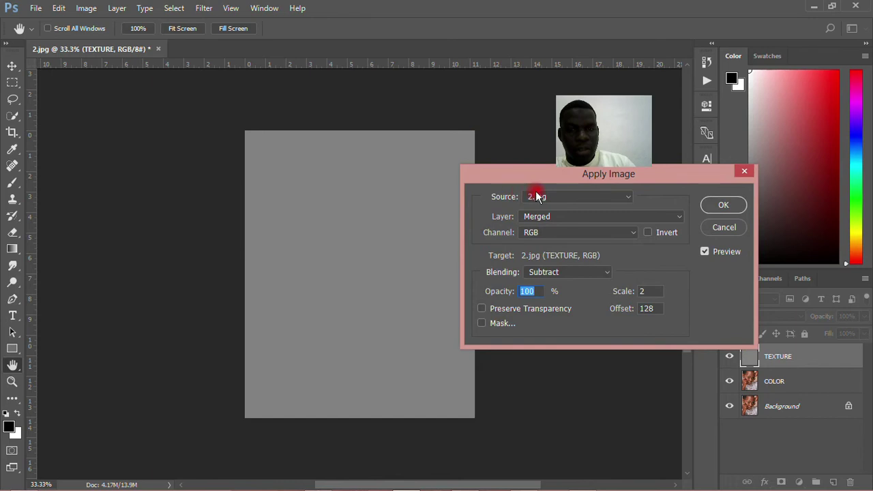
{"action": "left_click", "coordinate": [543, 218]}
{"action": "left_click", "coordinate": [544, 218]}
{"action": "left_click", "coordinate": [552, 253]}
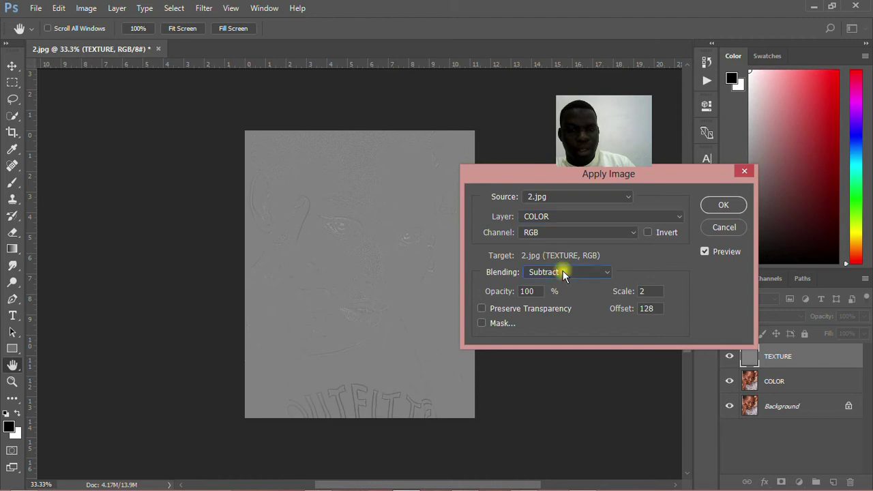
{"action": "left_click", "coordinate": [563, 271]}
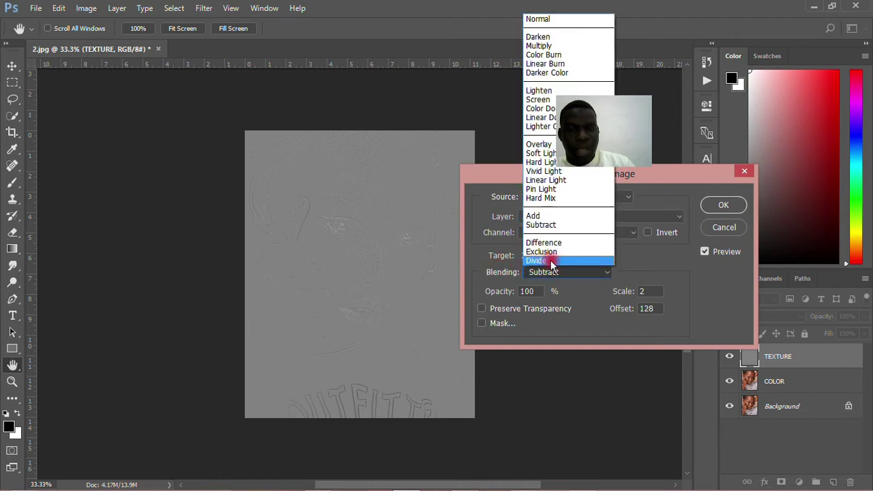
{"action": "left_click", "coordinate": [553, 226]}
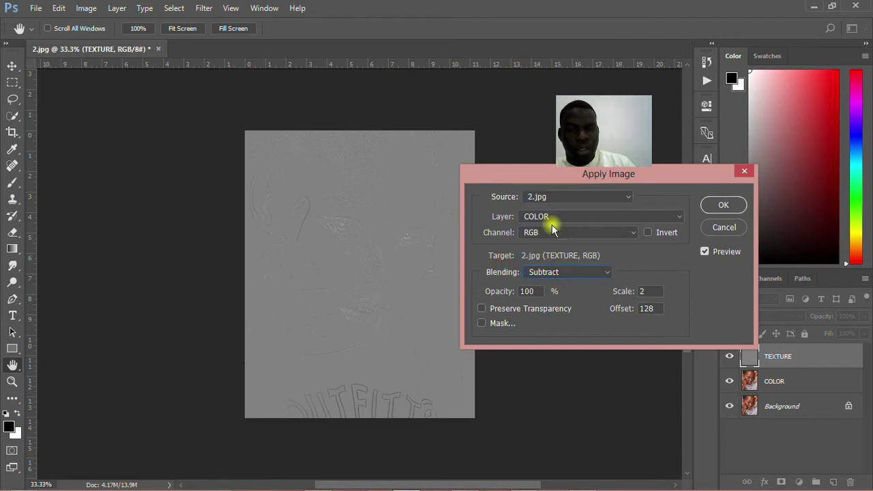
{"action": "double_click", "coordinate": [644, 291]}
{"action": "left_click", "coordinate": [498, 293]}
Confirm Apply Image and set TEXTURE's blend mode to Linear Light.
{"action": "left_click", "coordinate": [723, 205]}
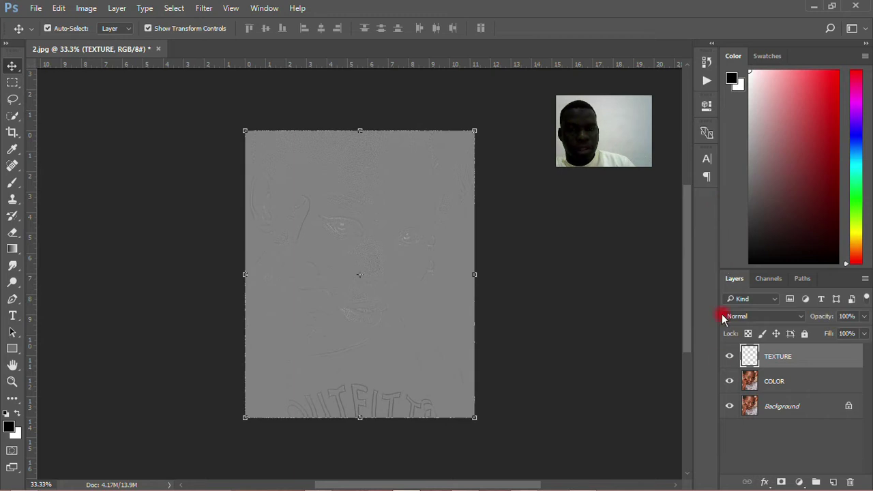
{"action": "left_click", "coordinate": [739, 317]}
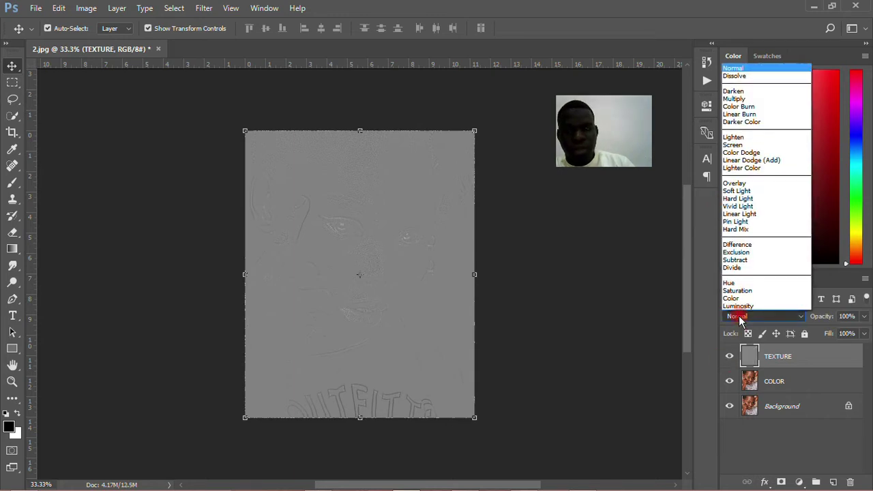
{"action": "left_click", "coordinate": [728, 214]}
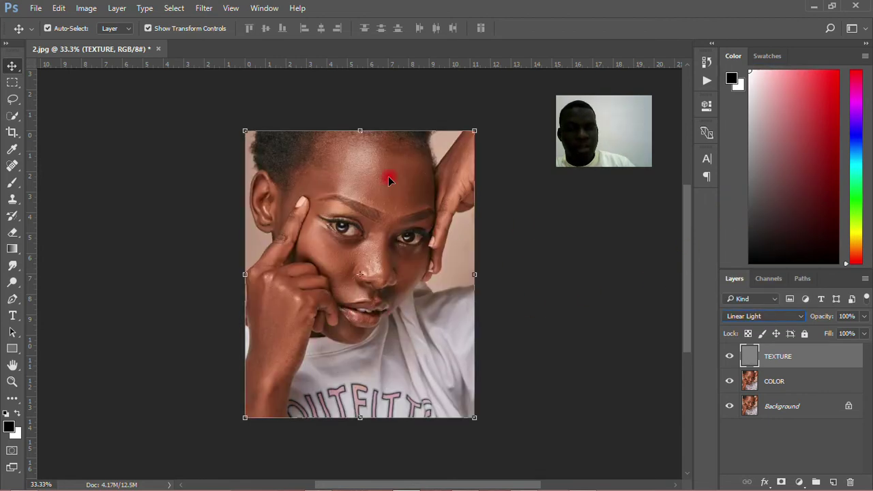
Select TEXTURE and COLOR together and group them with Ctrl+G.
{"action": "left_click", "coordinate": [556, 271]}
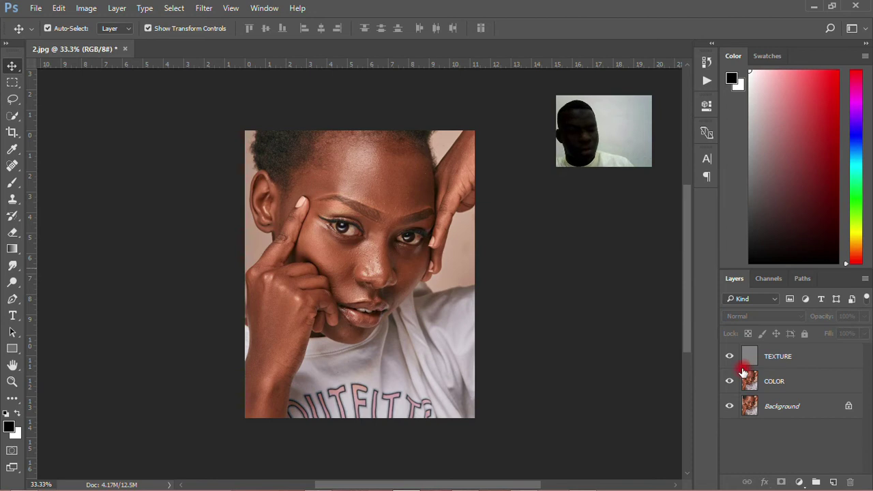
{"action": "left_click", "coordinate": [817, 362]}
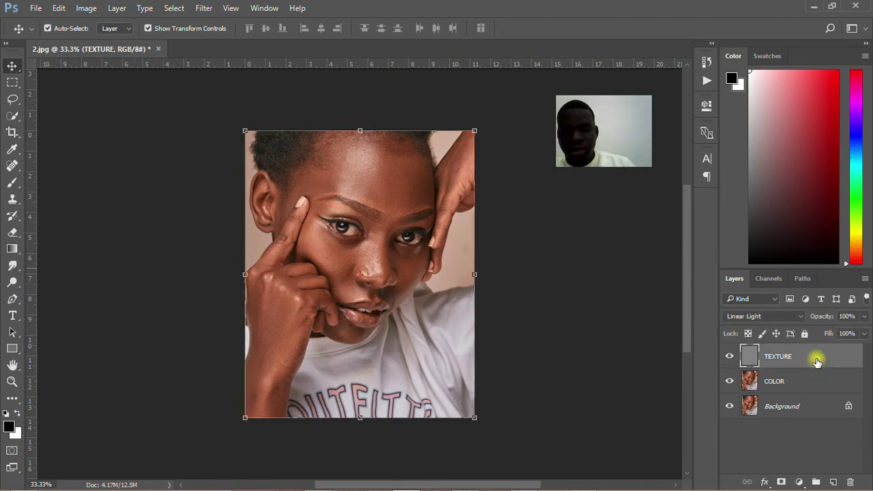
{"action": "left_click", "coordinate": [818, 384], "text": "shift"}
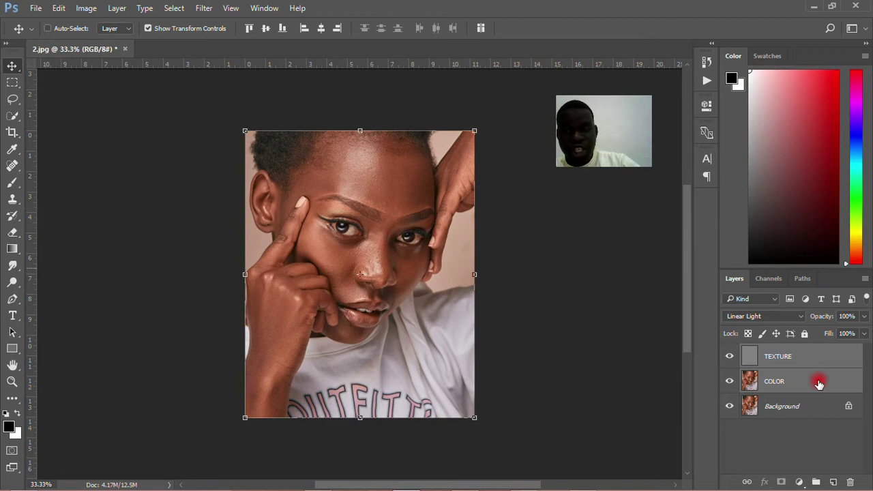
{"action": "key", "text": "ctrl+g"}
Rename Group 1 to FS and expand it to show TEXTURE and COLOR inside.
{"action": "double_click", "coordinate": [782, 353]}
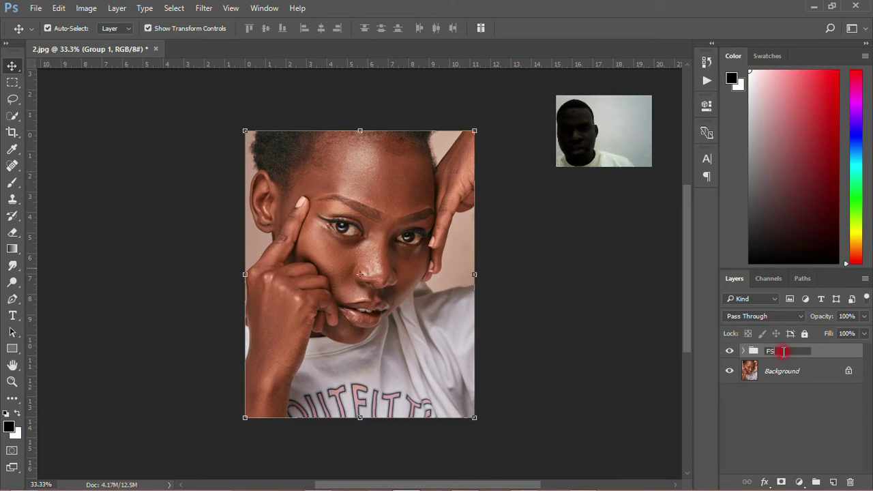
{"action": "left_click", "coordinate": [836, 354]}
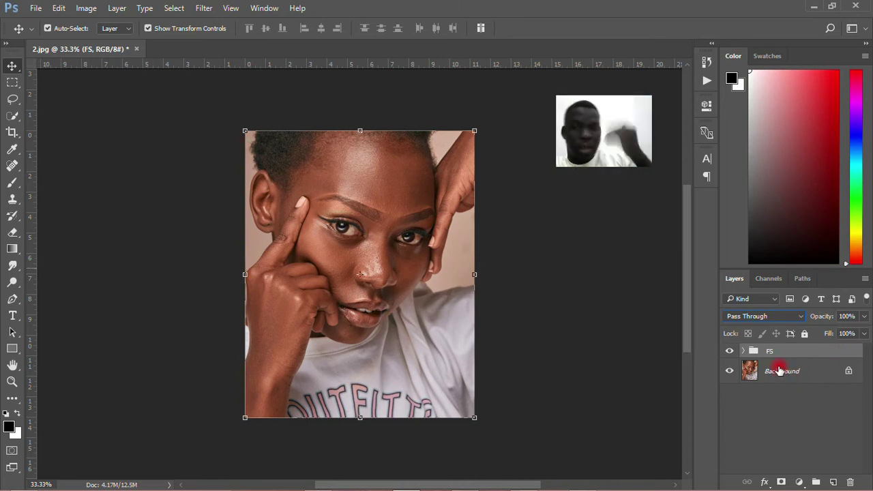
{"action": "left_click", "coordinate": [743, 352]}
{"action": "left_click", "coordinate": [743, 351]}
{"action": "left_click", "coordinate": [743, 351]}
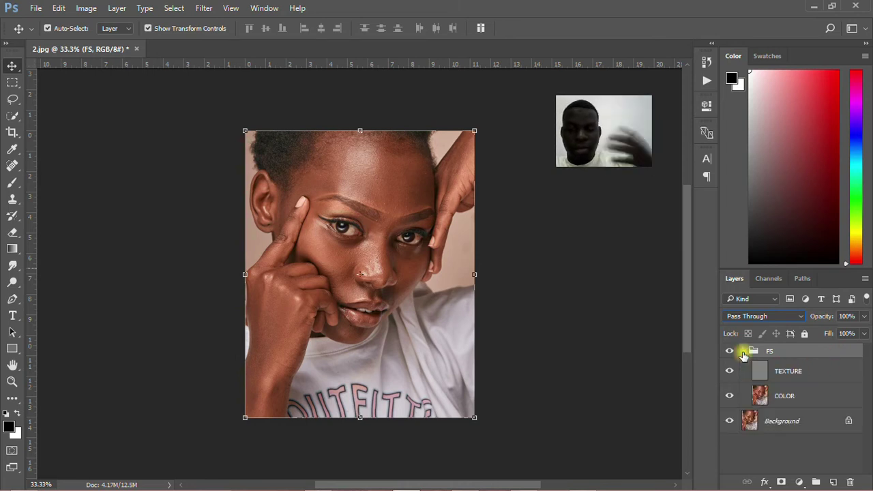
{"action": "left_click", "coordinate": [803, 396]}
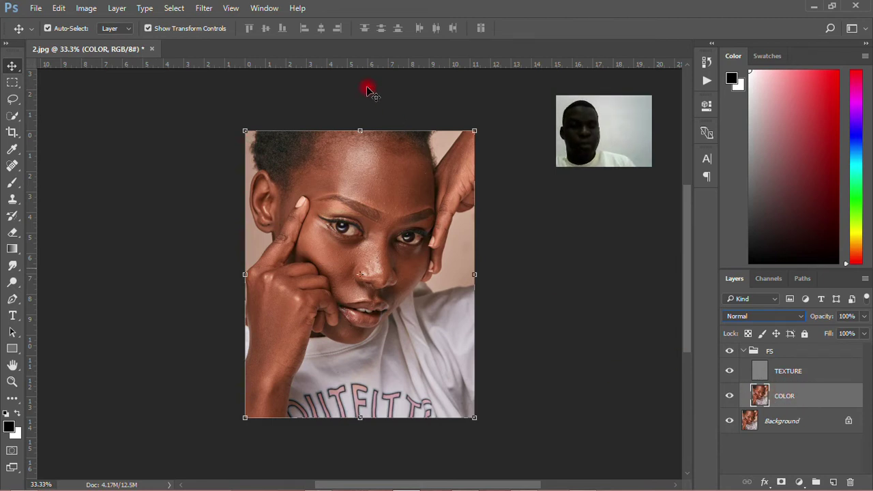
{"action": "left_click", "coordinate": [555, 293]}
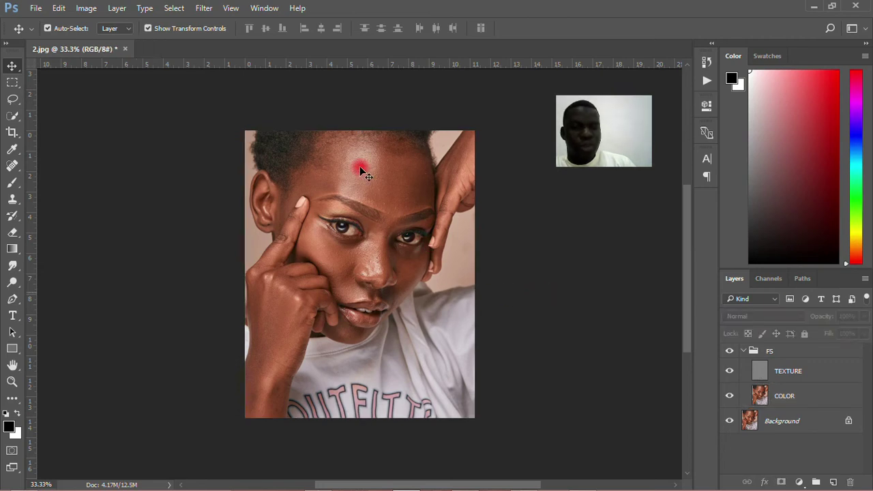
{"action": "scroll", "coordinate": [360, 166], "scroll_direction": "up", "scroll_amount": 1}
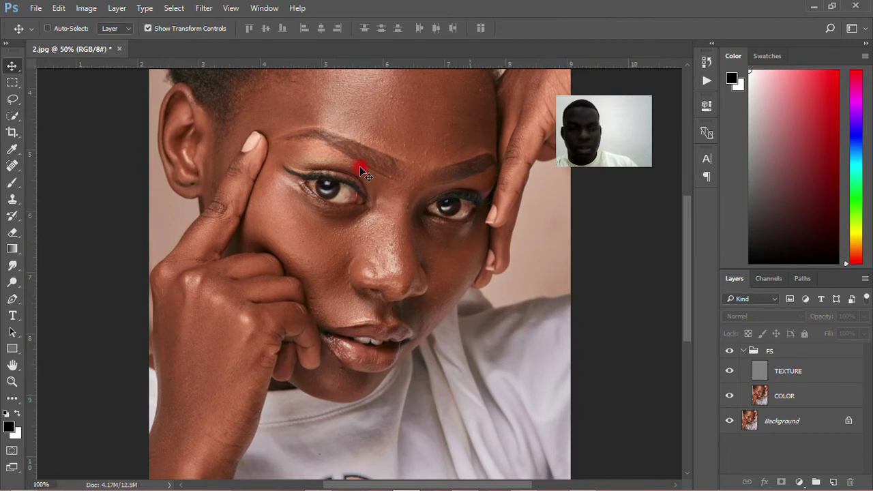
Zoom to 100% on the forehead skin and select the COLOR layer.
{"action": "scroll", "coordinate": [360, 166], "scroll_direction": "up", "scroll_amount": 3}
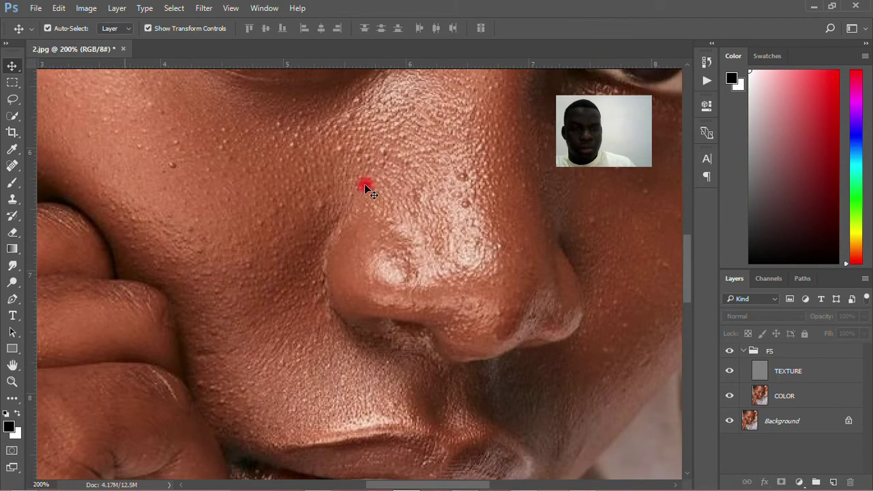
{"action": "scroll", "coordinate": [366, 188], "scroll_direction": "down", "scroll_amount": 1}
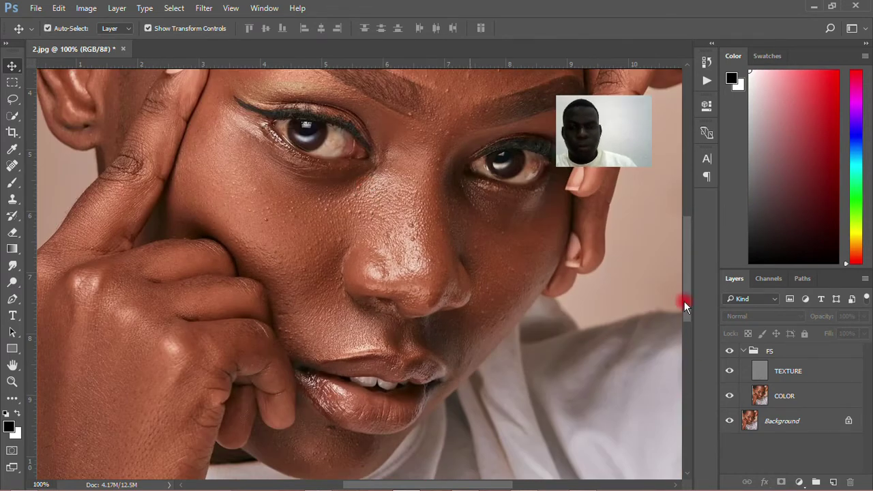
{"action": "left_click_drag", "start_coordinate": [688, 286], "coordinate": [691, 230]}
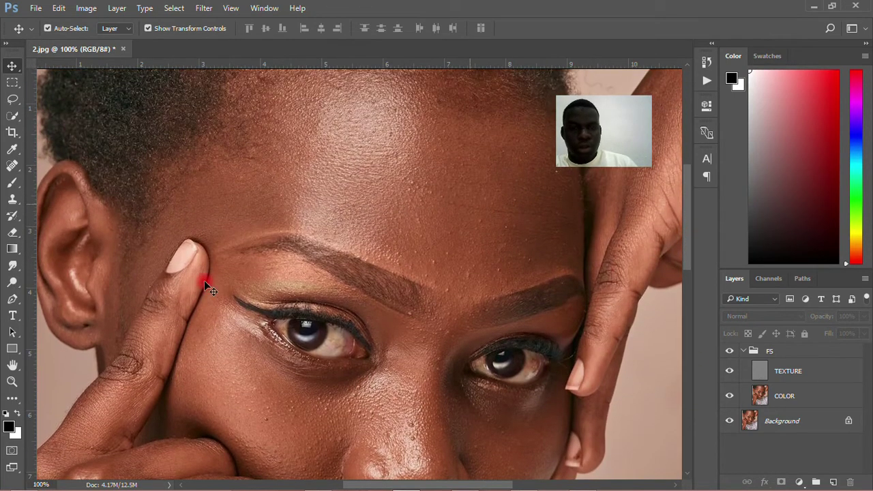
{"action": "left_click", "coordinate": [795, 396]}
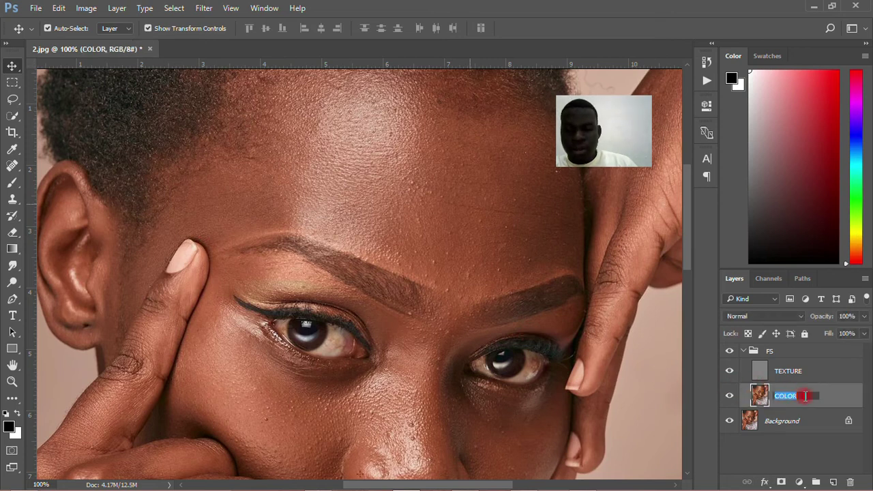
Choose the freehand Lasso tool and set its Feather to 20 px.
{"action": "left_click", "coordinate": [14, 101]}
{"action": "left_click_drag", "start_coordinate": [16, 102], "coordinate": [66, 104]}
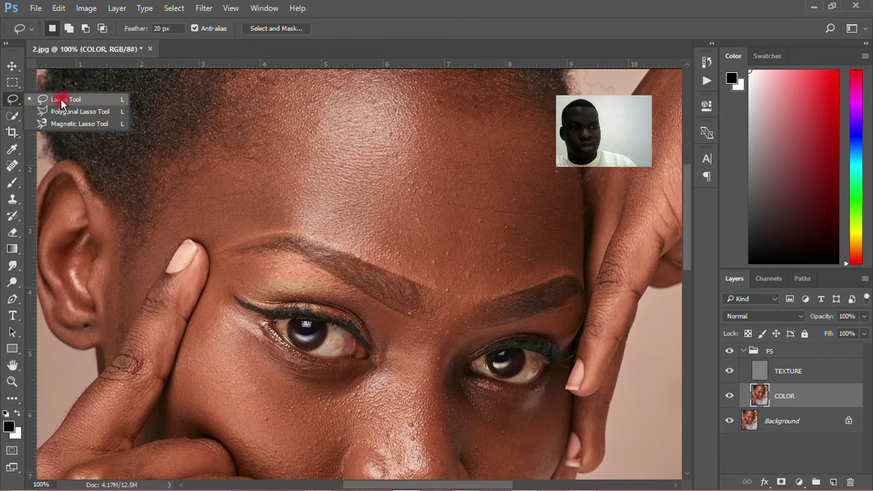
{"action": "left_click_drag", "start_coordinate": [61, 102], "coordinate": [62, 100]}
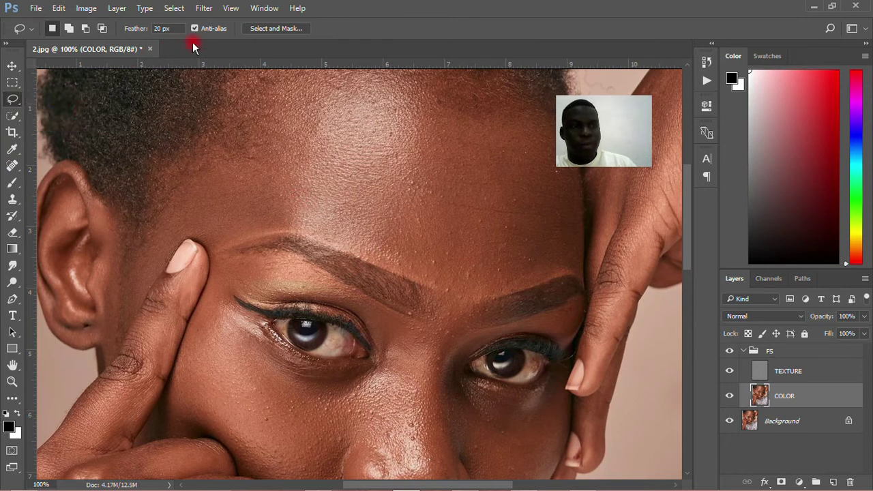
{"action": "left_click", "coordinate": [155, 29]}
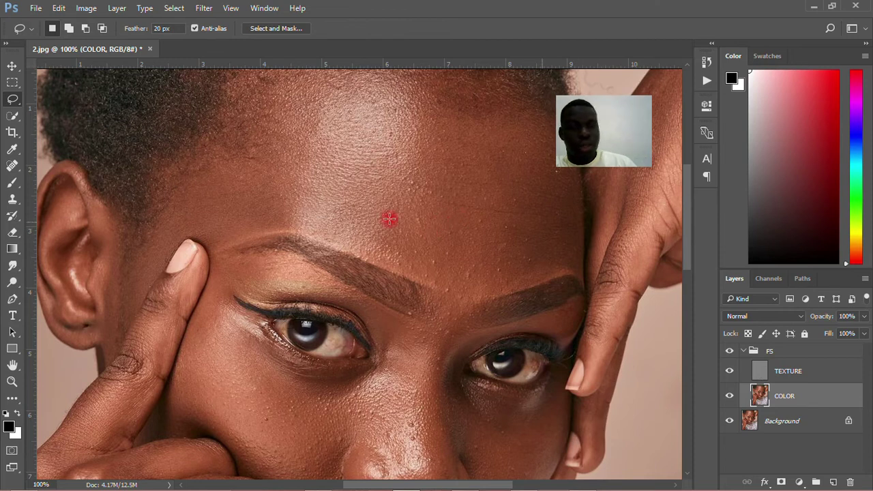
Draw a freehand selection around the forehead above the brows.
{"action": "mouse_move", "coordinate": [232, 225]}
{"action": "left_mouse_down"}
{"action": "mouse_move", "coordinate": [312, 228]}
{"action": "mouse_move", "coordinate": [462, 295]}
{"action": "mouse_move", "coordinate": [516, 288]}
{"action": "left_mouse_up"}
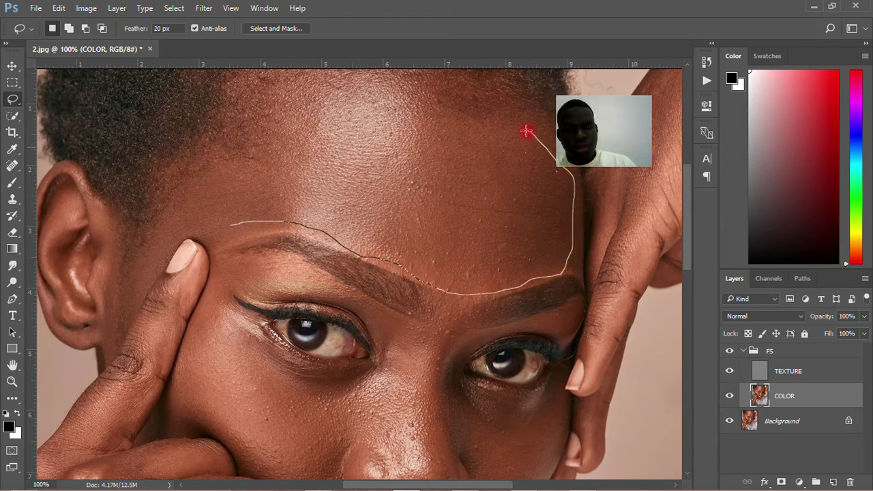
{"action": "mouse_move", "coordinate": [471, 125]}
{"action": "left_mouse_down"}
{"action": "mouse_move", "coordinate": [329, 117]}
{"action": "mouse_move", "coordinate": [287, 128]}
{"action": "mouse_move", "coordinate": [254, 159]}
{"action": "mouse_move", "coordinate": [231, 226]}
{"action": "left_mouse_up"}
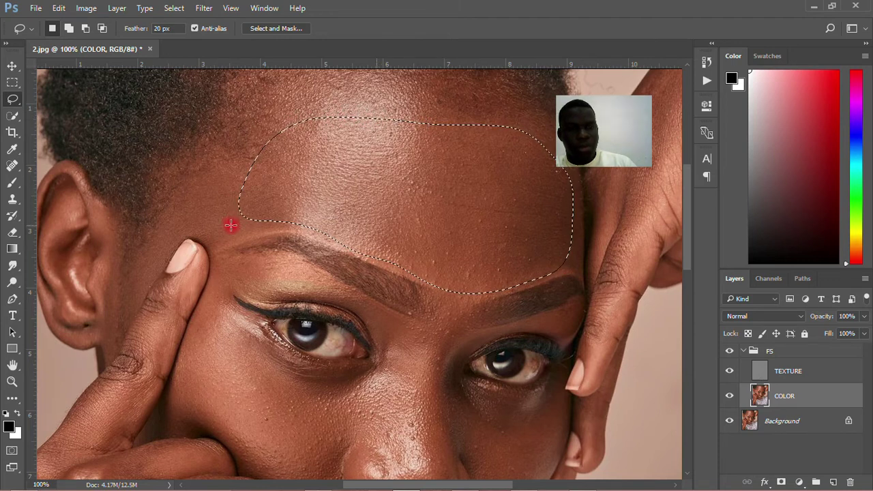
{"action": "left_click", "coordinate": [204, 8]}
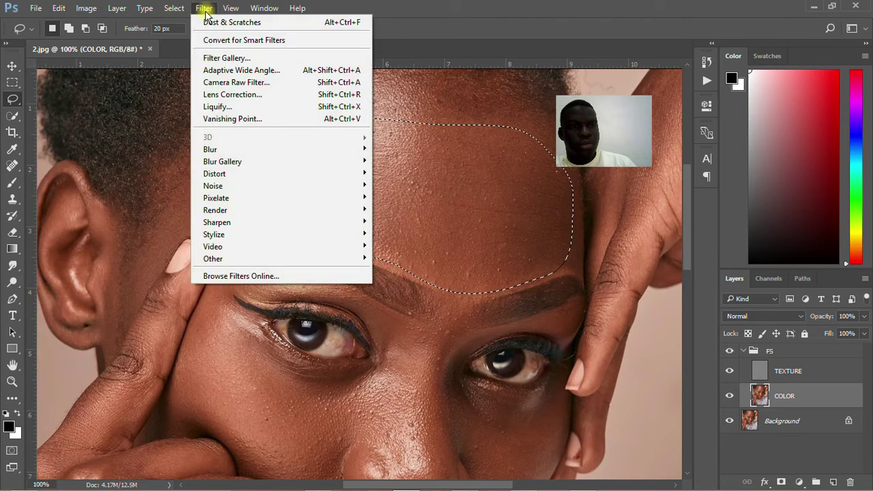
Apply a Gaussian Blur with Radius 40 pixels to the selected forehead.
{"action": "mouse_move", "coordinate": [225, 149]}
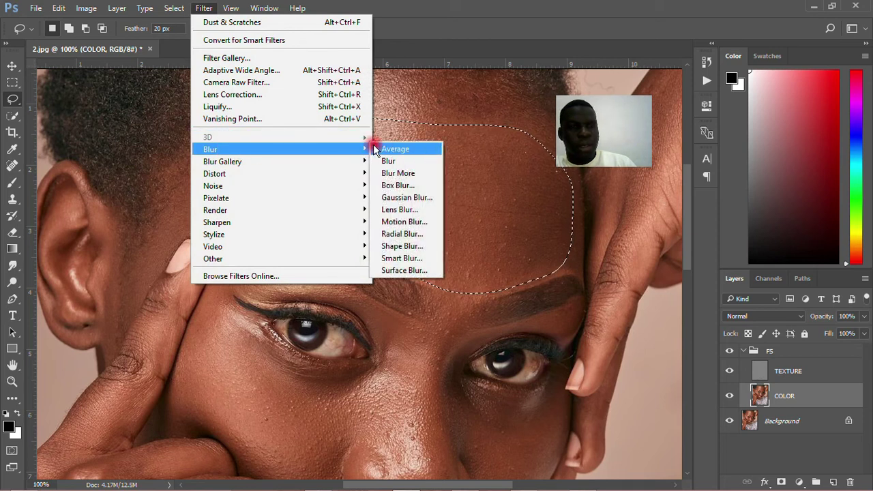
{"action": "left_click", "coordinate": [396, 196]}
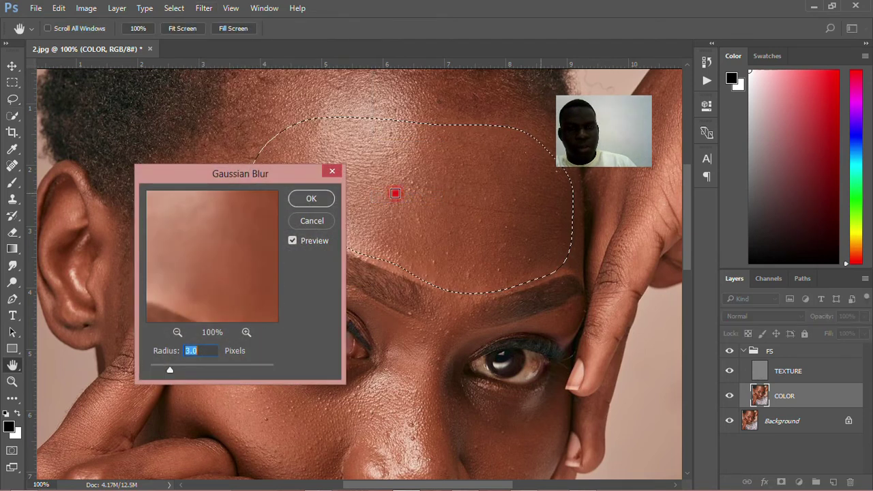
{"action": "left_click_drag", "start_coordinate": [271, 181], "coordinate": [743, 185]}
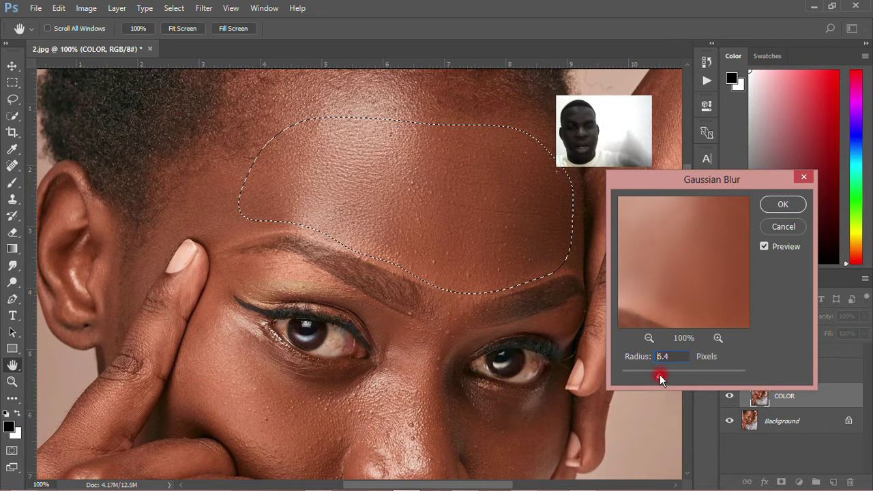
{"action": "left_click_drag", "start_coordinate": [659, 374], "coordinate": [662, 374]}
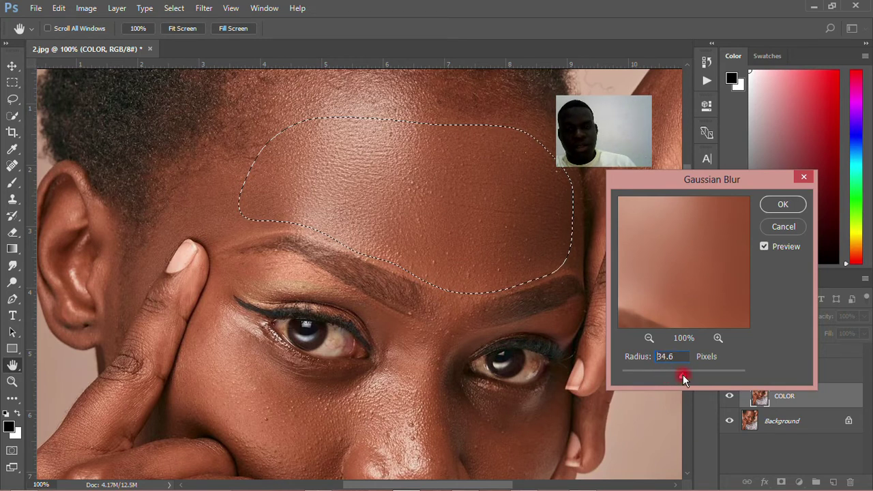
{"action": "left_click", "coordinate": [642, 356]}
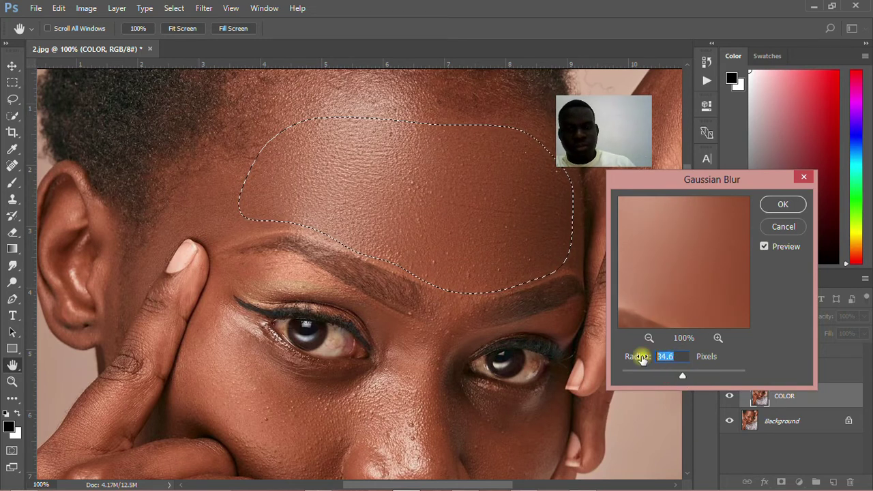
{"action": "type", "text": "40"}
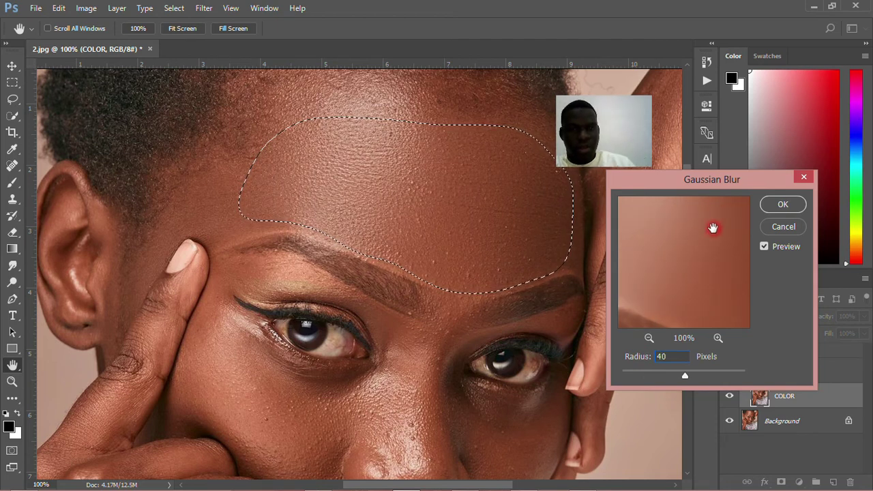
{"action": "left_click", "coordinate": [778, 205]}
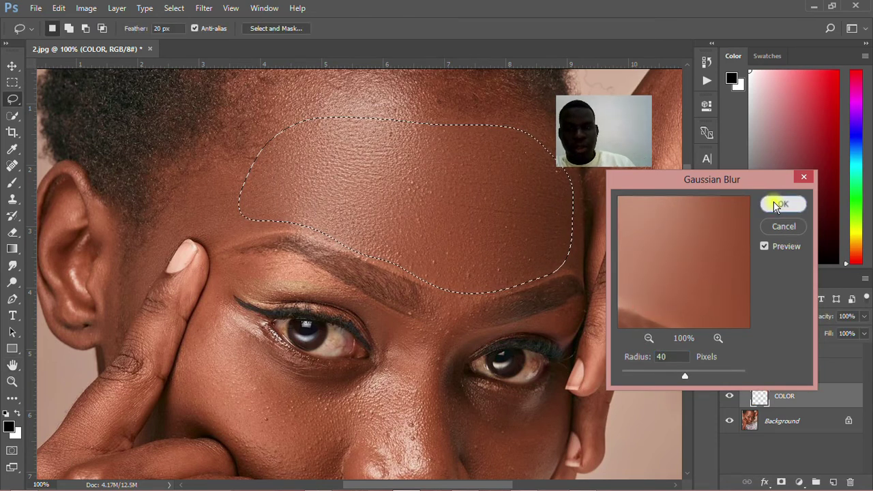
{"action": "scroll", "coordinate": [432, 179], "scroll_direction": "down", "scroll_amount": 4}
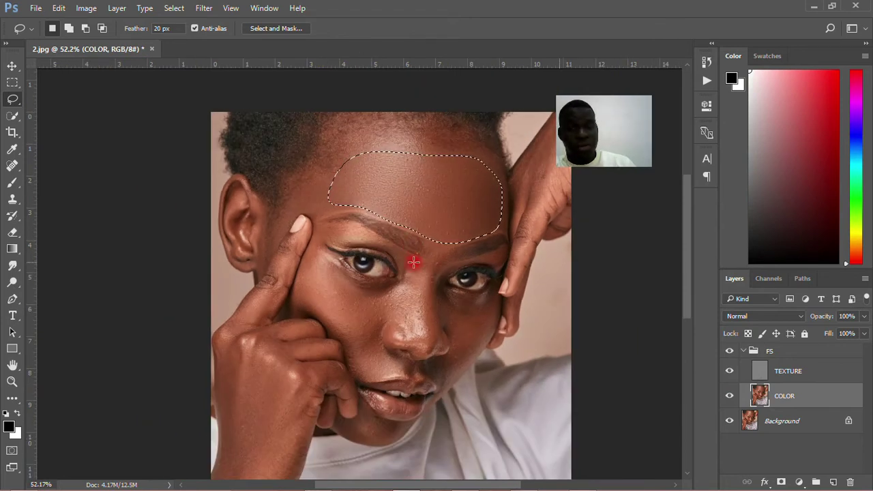
Lasso the cheek area below the left eye.
{"action": "scroll", "coordinate": [386, 277], "scroll_direction": "up", "scroll_amount": 4}
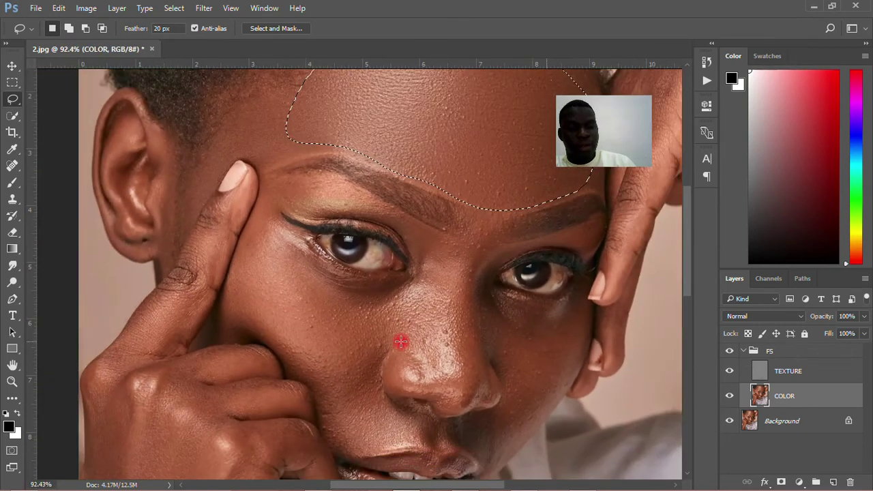
{"action": "mouse_move", "coordinate": [277, 249]}
{"action": "left_mouse_down"}
{"action": "mouse_move", "coordinate": [303, 277]}
{"action": "mouse_move", "coordinate": [336, 286]}
{"action": "mouse_move", "coordinate": [417, 287]}
{"action": "mouse_move", "coordinate": [414, 323]}
{"action": "mouse_move", "coordinate": [385, 366]}
{"action": "left_mouse_up"}
{"action": "mouse_move", "coordinate": [382, 397]}
{"action": "left_mouse_down"}
{"action": "mouse_move", "coordinate": [359, 429]}
{"action": "mouse_move", "coordinate": [336, 424]}
{"action": "mouse_move", "coordinate": [283, 336]}
{"action": "mouse_move", "coordinate": [242, 309]}
{"action": "mouse_move", "coordinate": [275, 244]}
{"action": "left_mouse_up"}
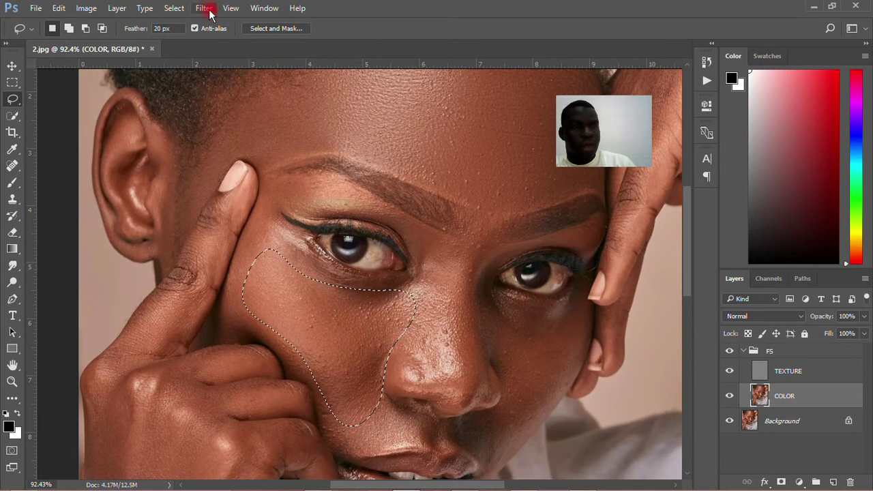
Apply a 40-pixel Gaussian Blur to the cheek selection.
{"action": "left_click", "coordinate": [206, 9]}
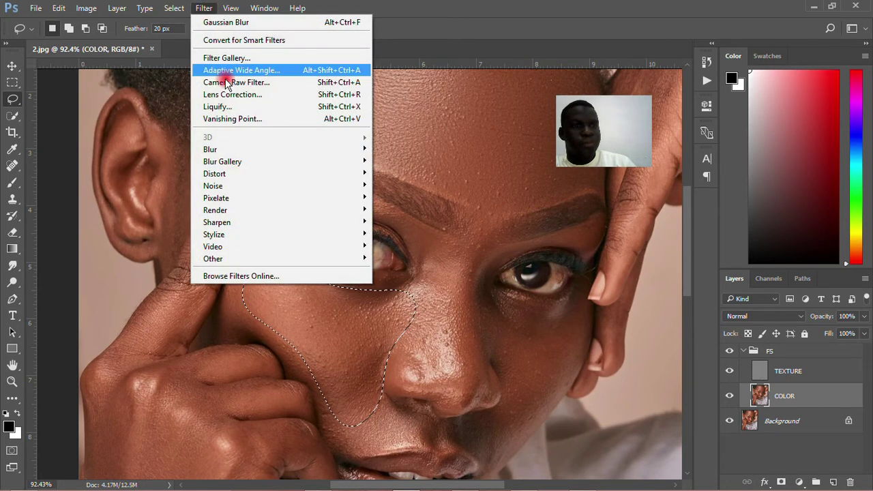
{"action": "mouse_move", "coordinate": [286, 151]}
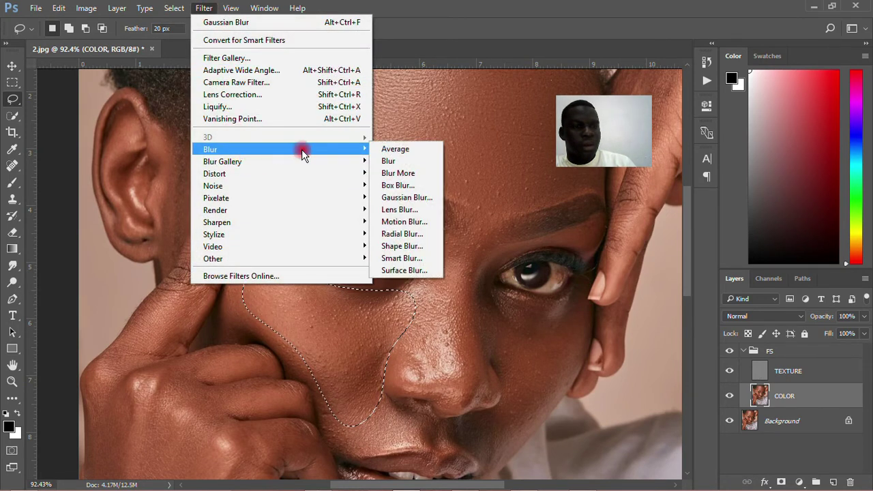
{"action": "left_click", "coordinate": [413, 198]}
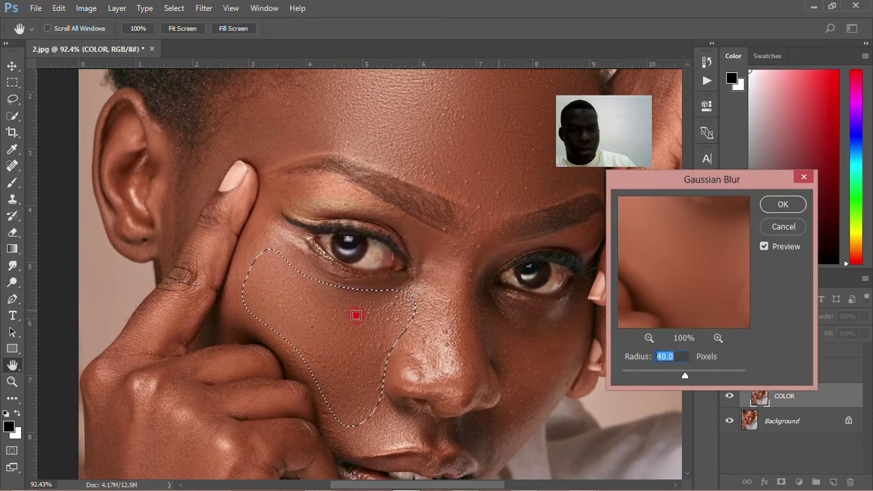
{"action": "left_click", "coordinate": [774, 206]}
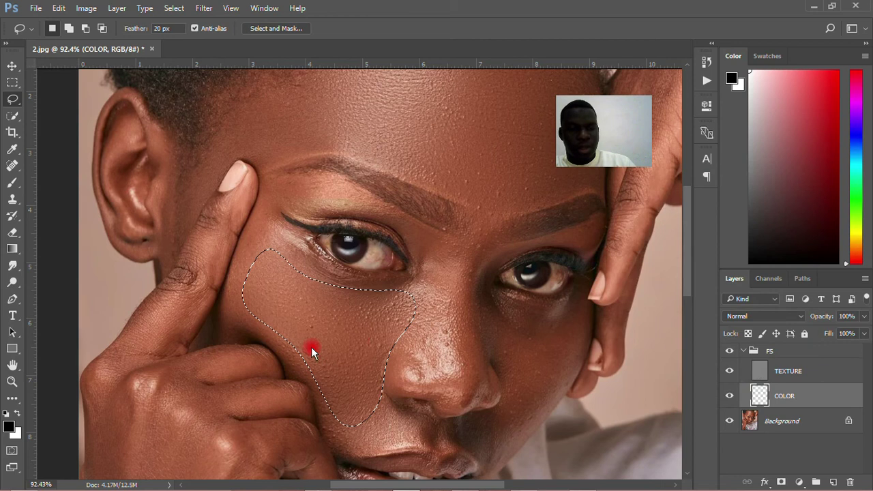
{"action": "scroll", "coordinate": [409, 314], "scroll_direction": "down", "scroll_amount": 4}
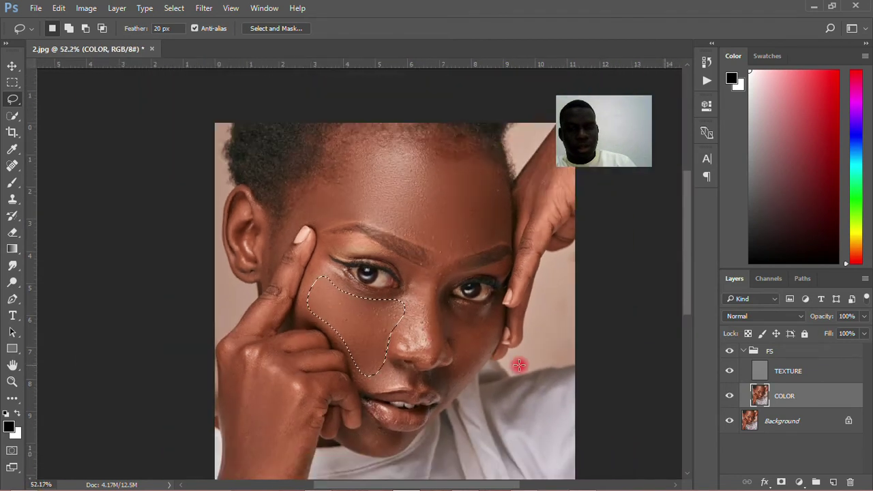
Lasso the cheek under the right eye down along the jaw.
{"action": "scroll", "coordinate": [519, 366], "scroll_direction": "up", "scroll_amount": 5}
{"action": "left_click_drag", "start_coordinate": [365, 207], "coordinate": [425, 231]}
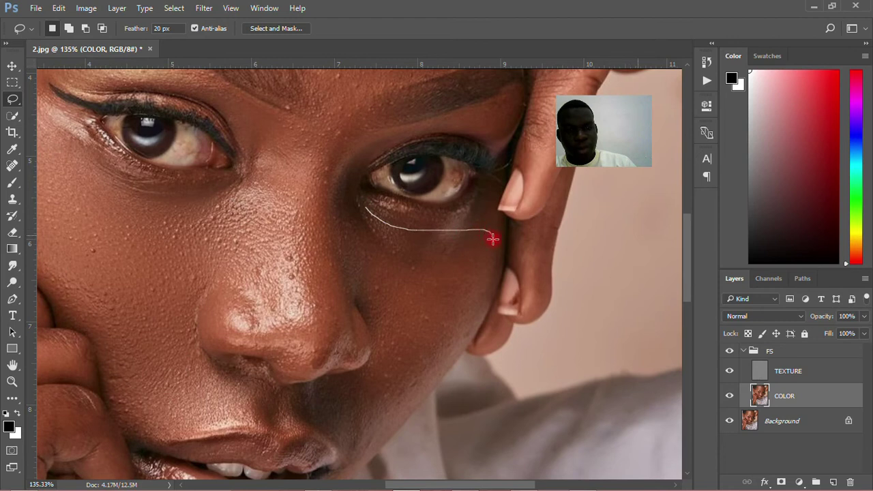
{"action": "mouse_move", "coordinate": [488, 312]}
{"action": "left_mouse_down"}
{"action": "mouse_move", "coordinate": [436, 387]}
{"action": "mouse_move", "coordinate": [405, 407]}
{"action": "left_mouse_up"}
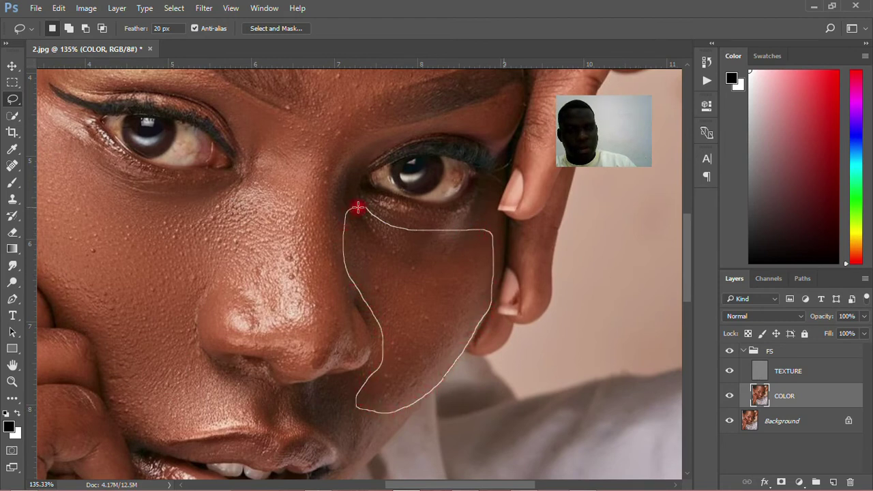
{"action": "left_click_drag", "start_coordinate": [369, 207], "coordinate": [370, 204]}
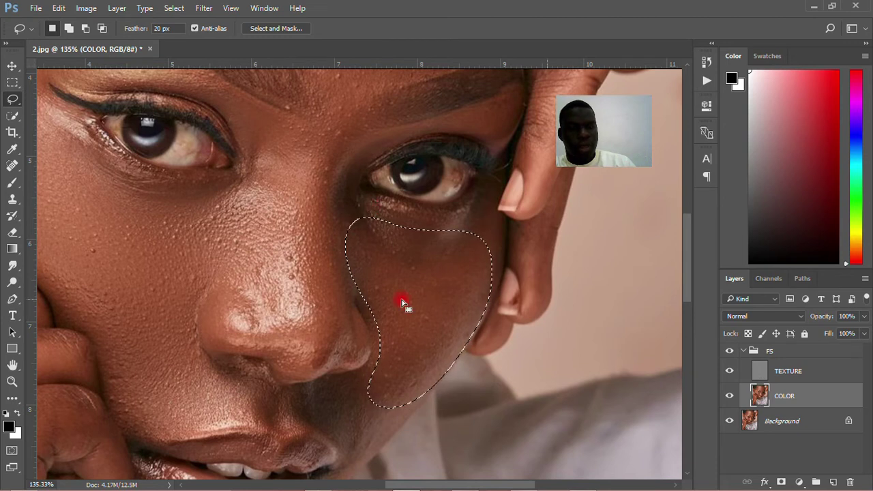
Reapply the last Gaussian Blur from the Filter menu to the cheek.
{"action": "left_click", "coordinate": [204, 8]}
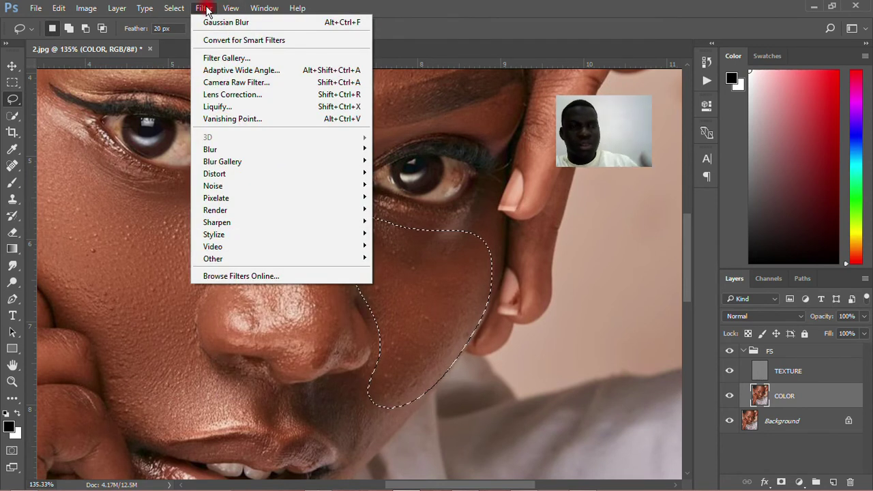
{"action": "left_click", "coordinate": [203, 8]}
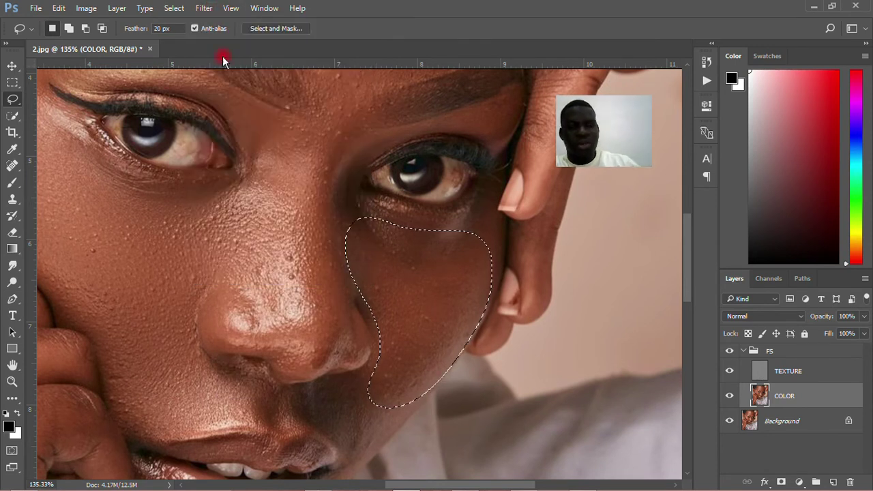
{"action": "left_click", "coordinate": [205, 8]}
{"action": "left_click", "coordinate": [204, 8]}
{"action": "left_click", "coordinate": [206, 9]}
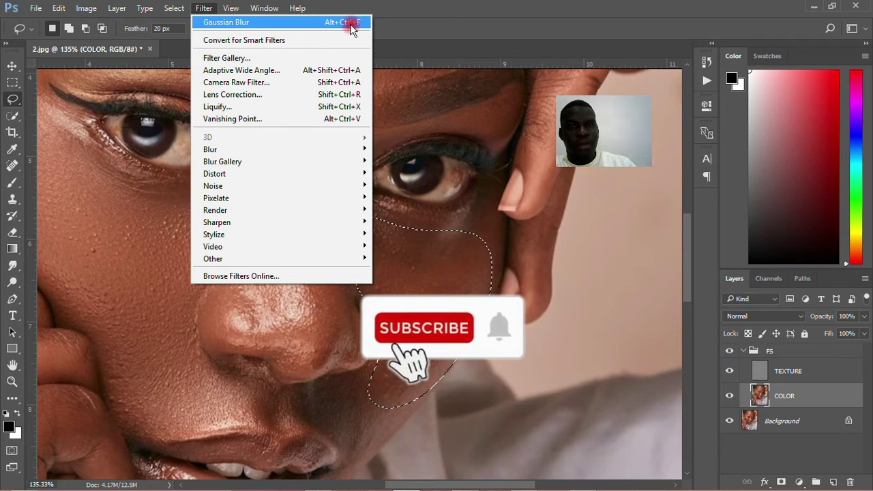
{"action": "left_click", "coordinate": [245, 24]}
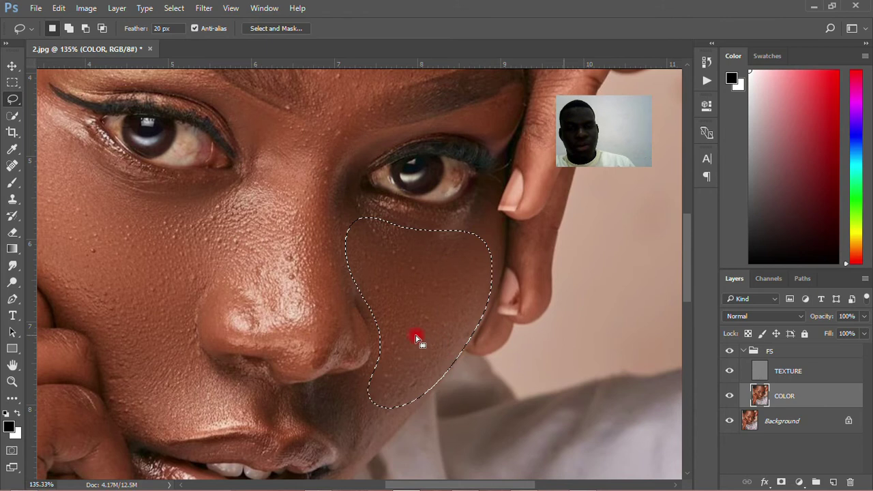
{"action": "scroll", "coordinate": [416, 337], "scroll_direction": "down", "scroll_amount": 3}
{"action": "scroll", "coordinate": [416, 338], "scroll_direction": "up", "scroll_amount": 1}
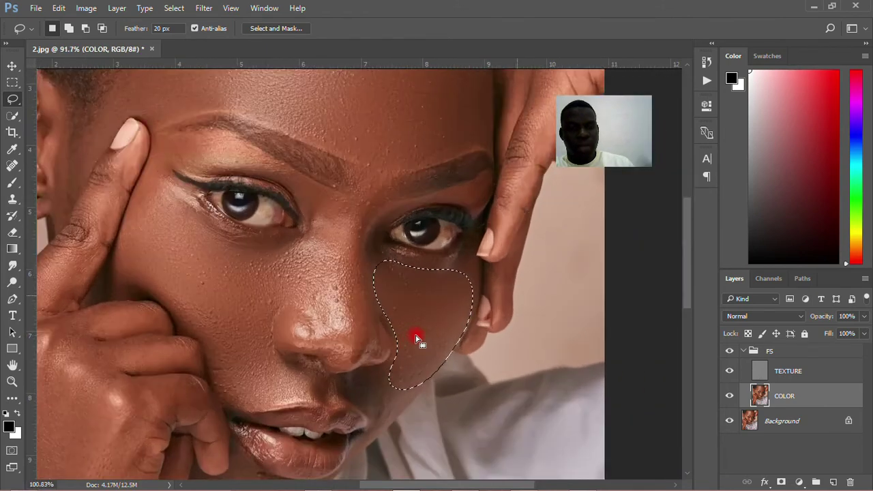
Lasso the nose bridge from the brow down to the nostril.
{"action": "scroll", "coordinate": [416, 338], "scroll_direction": "up", "scroll_amount": 1}
{"action": "left_click", "coordinate": [345, 161]}
{"action": "mouse_move", "coordinate": [344, 161]}
{"action": "left_mouse_down"}
{"action": "mouse_move", "coordinate": [288, 296]}
{"action": "mouse_move", "coordinate": [289, 321]}
{"action": "mouse_move", "coordinate": [311, 341]}
{"action": "mouse_move", "coordinate": [352, 346]}
{"action": "left_mouse_up"}
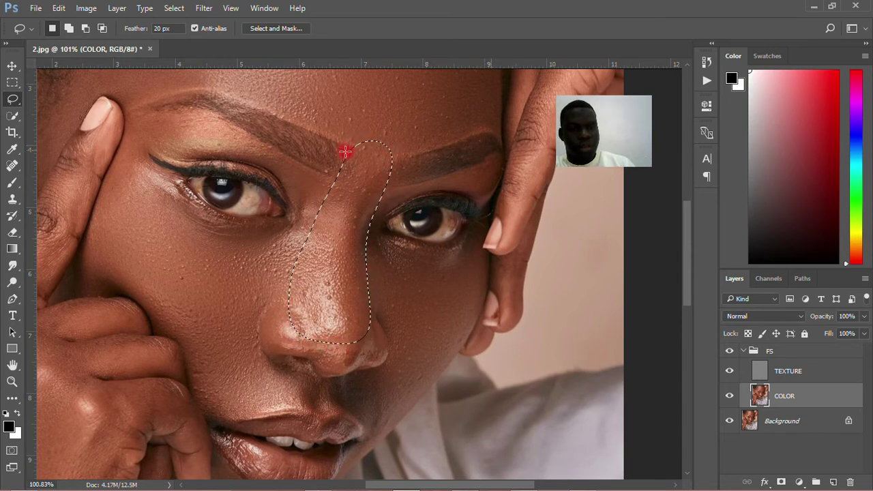
Apply a Gaussian Blur with Radius 7 pixels to the nose selection.
{"action": "left_click", "coordinate": [204, 8]}
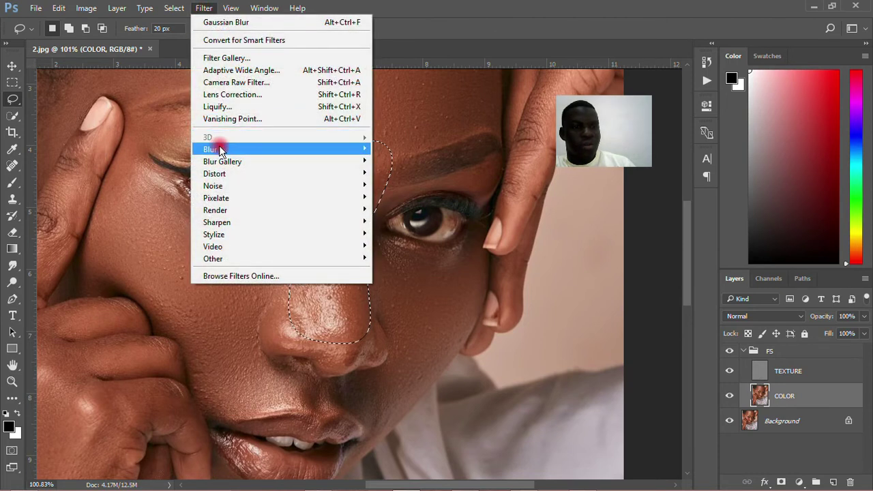
{"action": "mouse_move", "coordinate": [352, 150]}
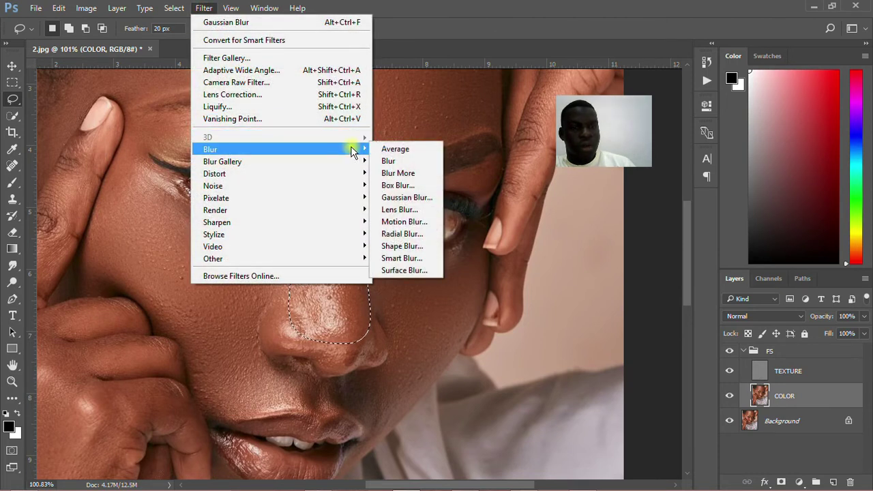
{"action": "left_click", "coordinate": [407, 198]}
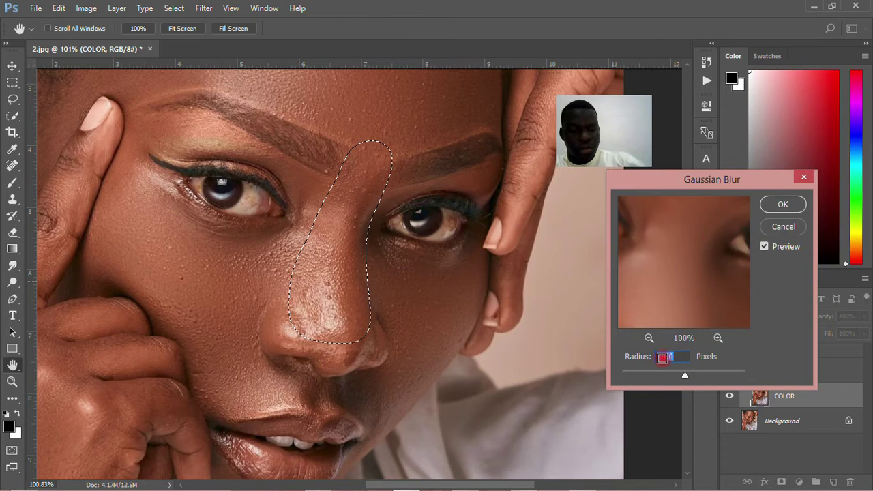
{"action": "type", "text": "7"}
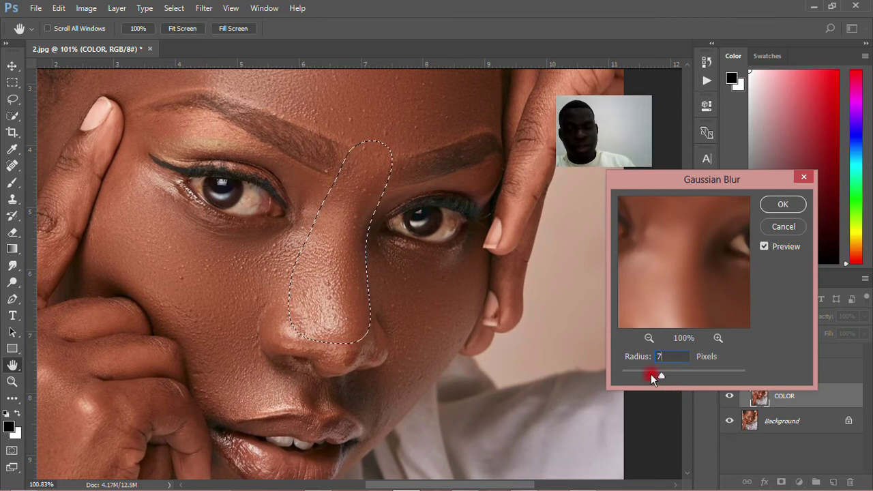
{"action": "left_click_drag", "start_coordinate": [671, 364], "coordinate": [662, 368]}
{"action": "left_click", "coordinate": [777, 201]}
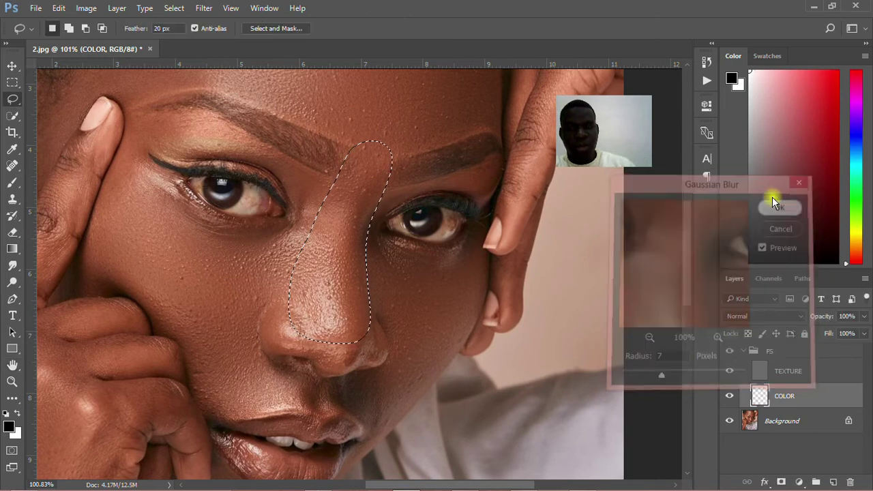
{"action": "scroll", "coordinate": [370, 259], "scroll_direction": "down", "scroll_amount": 2}
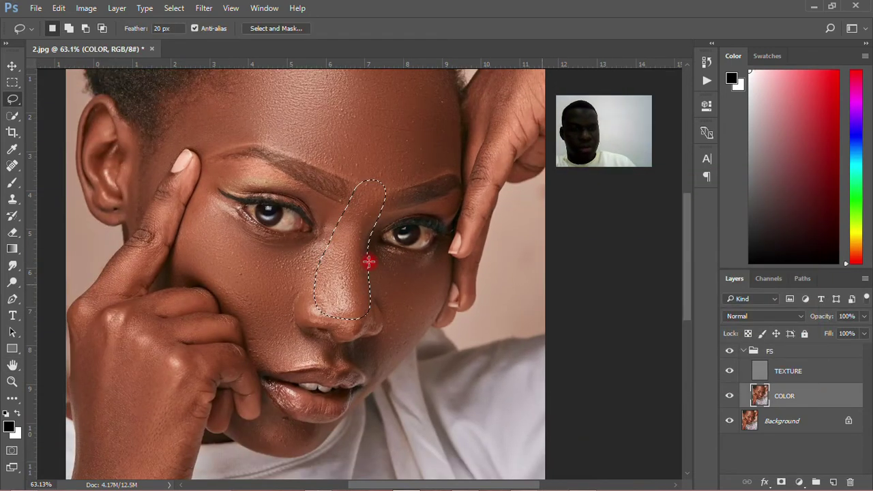
Lasso a feathered patch of skin on the chin.
{"action": "scroll", "coordinate": [369, 261], "scroll_direction": "down", "scroll_amount": 2}
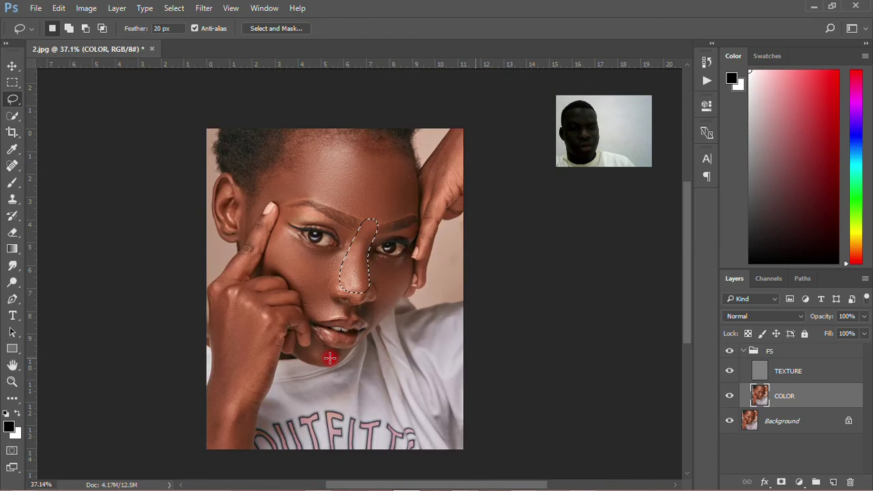
{"action": "scroll", "coordinate": [331, 359], "scroll_direction": "up", "scroll_amount": 2}
{"action": "scroll", "coordinate": [330, 358], "scroll_direction": "up", "scroll_amount": 2}
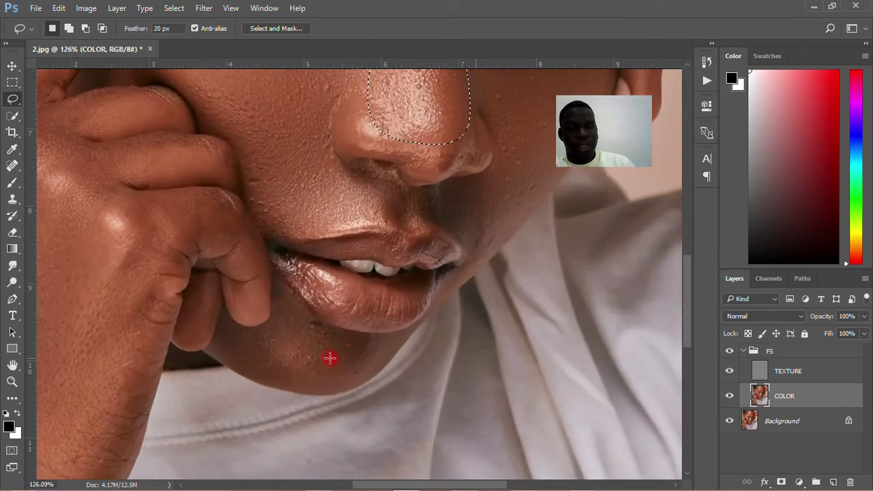
{"action": "scroll", "coordinate": [330, 358], "scroll_direction": "up", "scroll_amount": 1}
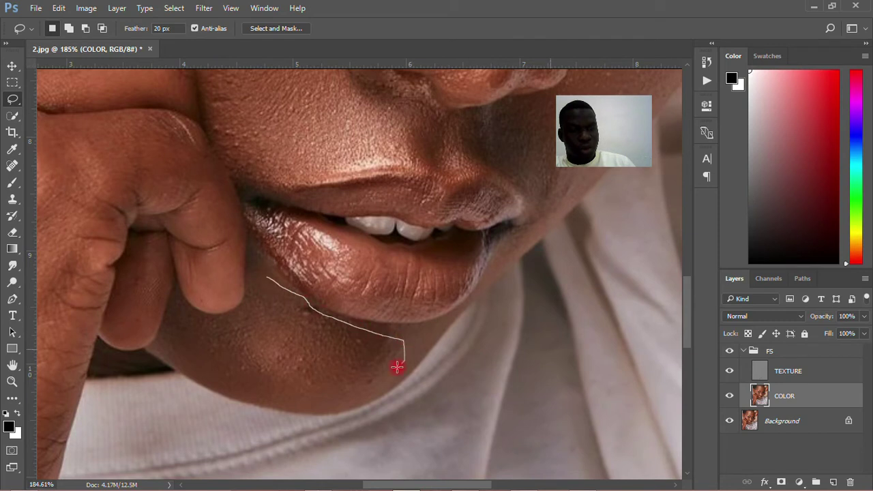
{"action": "left_click_drag", "start_coordinate": [261, 277], "coordinate": [264, 278]}
Apply a Gaussian Blur with Radius 30 pixels to the chin patch.
{"action": "left_click", "coordinate": [206, 8]}
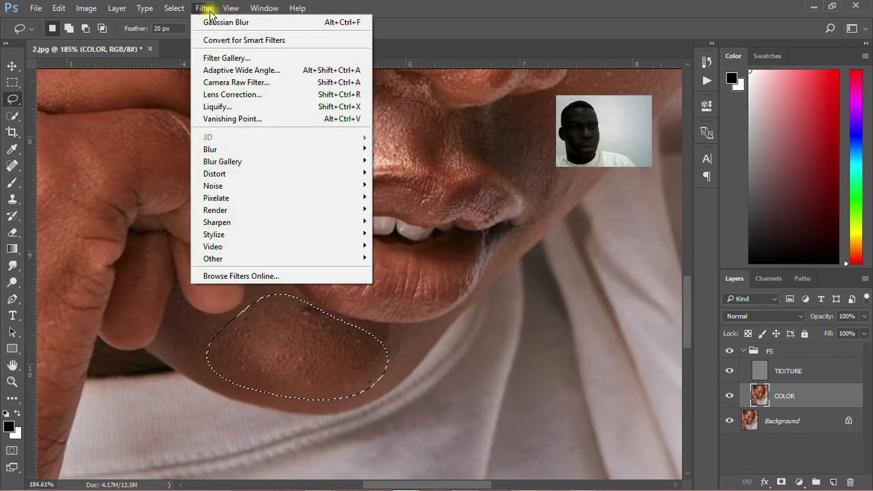
{"action": "mouse_move", "coordinate": [321, 150]}
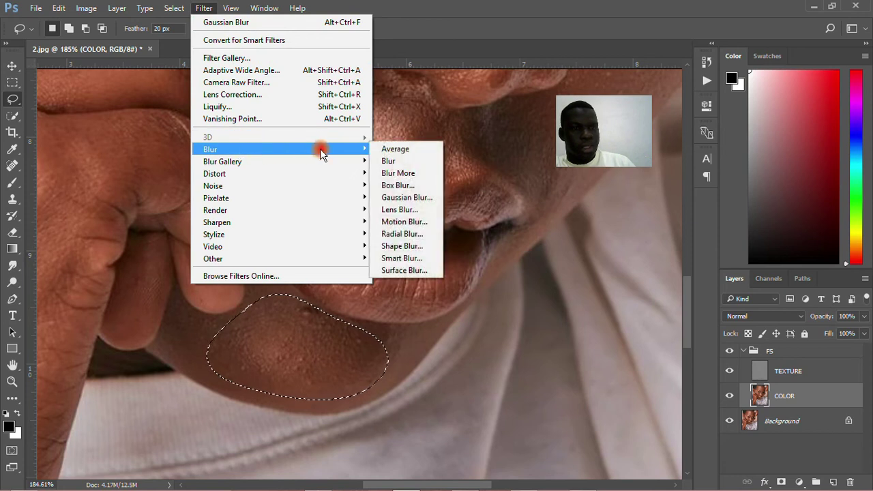
{"action": "left_click", "coordinate": [411, 196]}
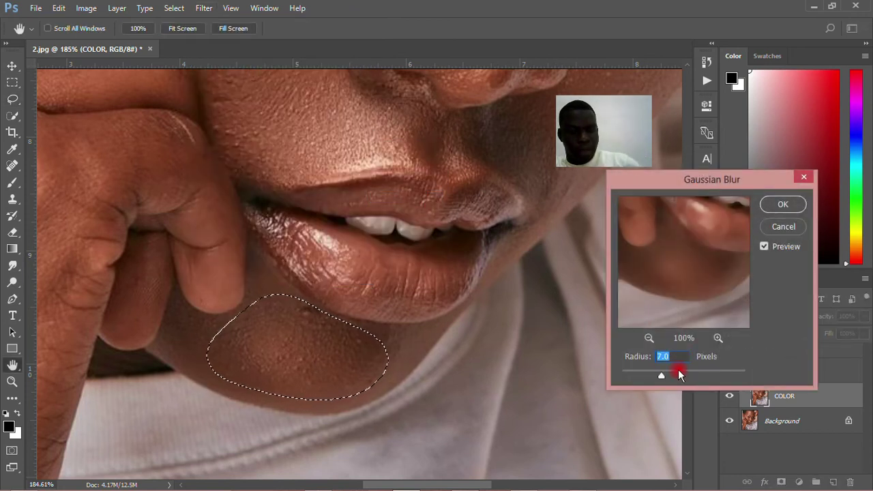
{"action": "type", "text": "30"}
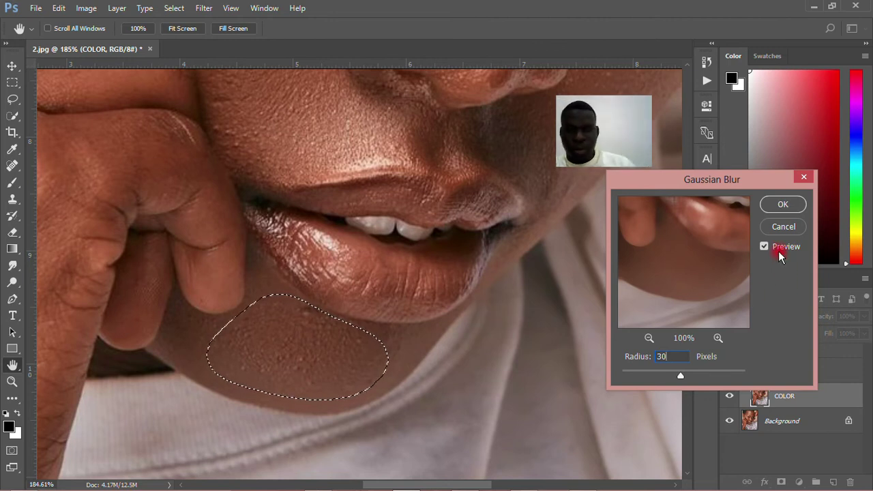
{"action": "left_click", "coordinate": [783, 204]}
{"action": "key", "text": "l"}
{"action": "scroll", "coordinate": [364, 382], "scroll_direction": "down", "scroll_amount": 3}
Save the document in Photoshop PSD format as 2.psd, accepting Maximize Compatibility.
{"action": "scroll", "coordinate": [365, 386], "scroll_direction": "down", "scroll_amount": 3}
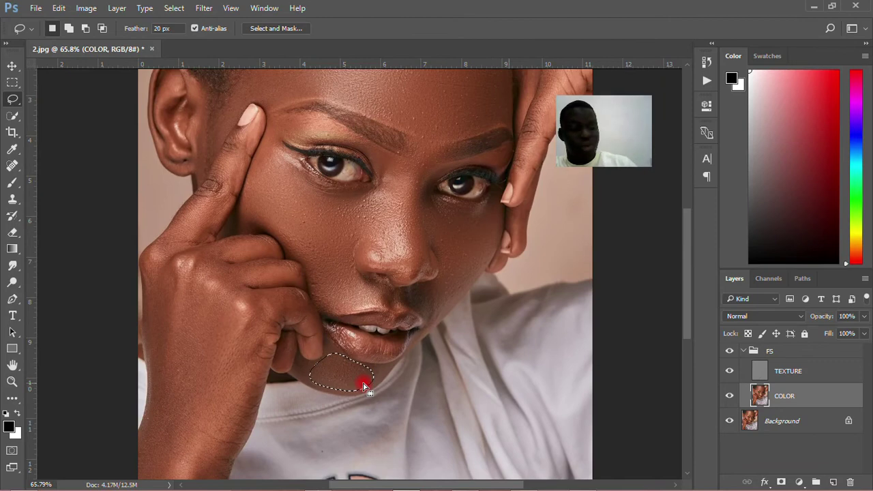
{"action": "key", "text": "ctrl+s"}
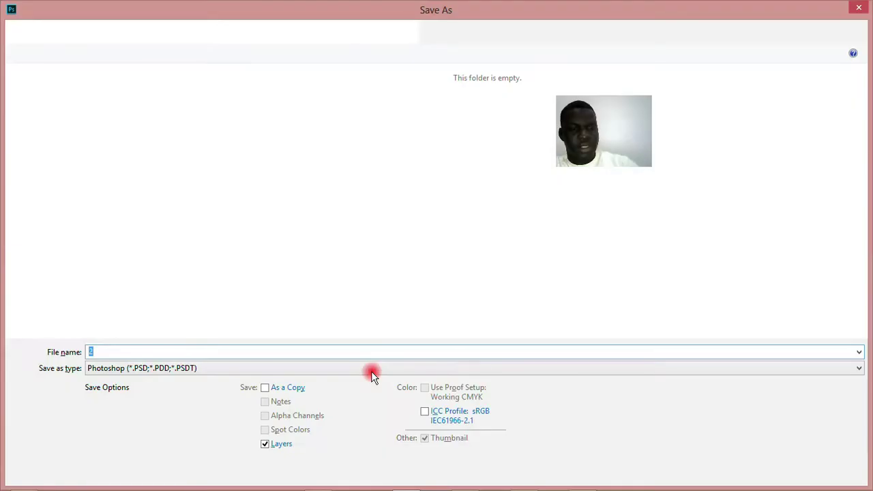
{"action": "key", "text": "Escape"}
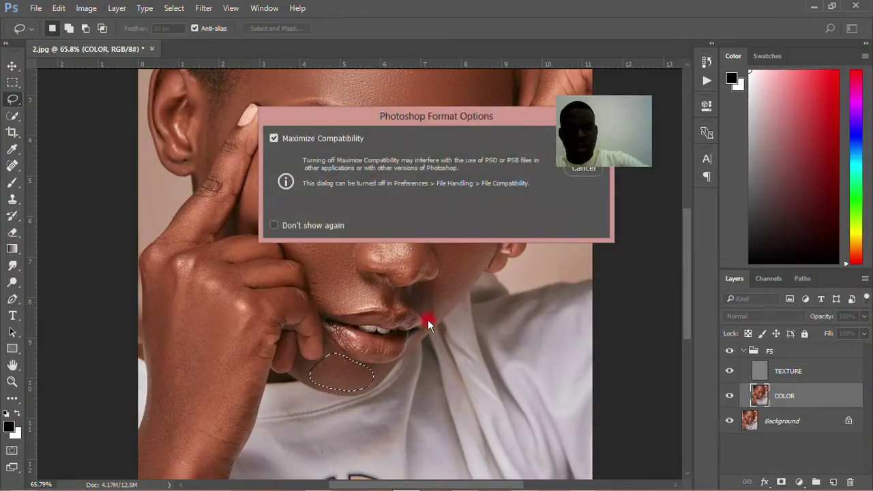
{"action": "key", "text": "Return"}
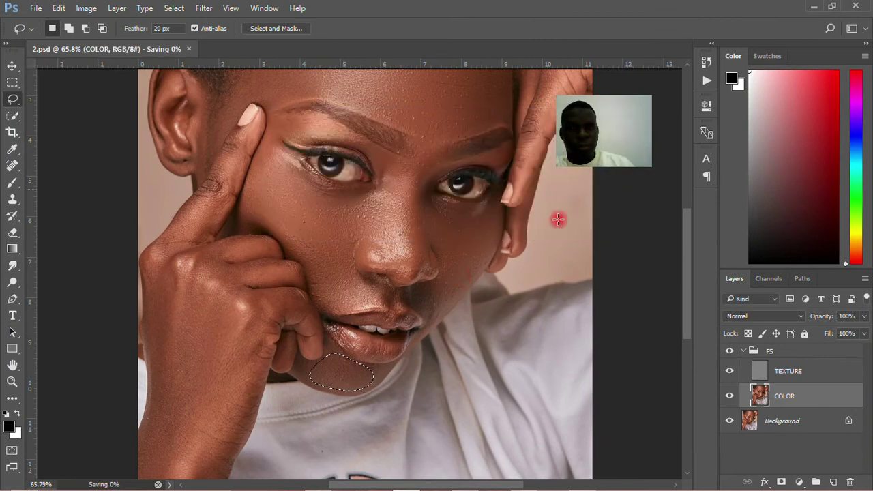
{"action": "scroll", "coordinate": [277, 209], "scroll_direction": "down", "scroll_amount": 2}
{"action": "scroll", "coordinate": [218, 332], "scroll_direction": "up", "scroll_amount": 3}
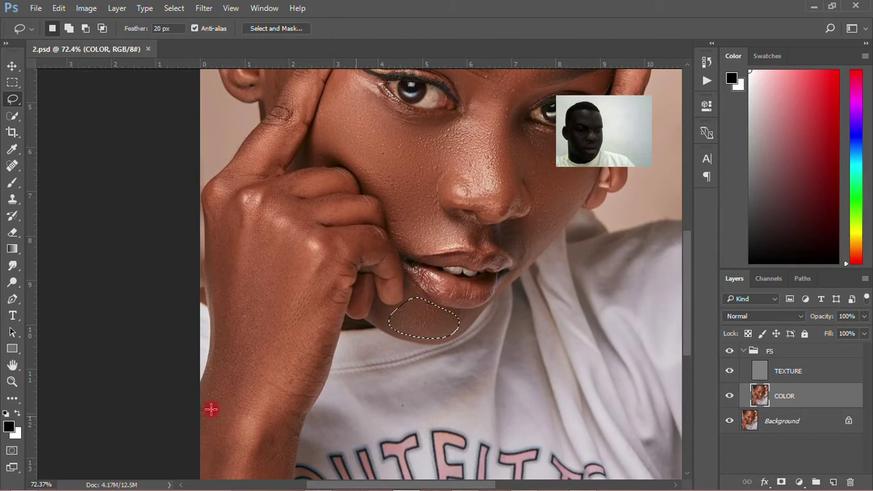
Lasso the hand and reapply the last Gaussian Blur to it.
{"action": "scroll", "coordinate": [238, 308], "scroll_direction": "up", "scroll_amount": 3}
{"action": "mouse_move", "coordinate": [204, 186]}
{"action": "left_mouse_down"}
{"action": "mouse_move", "coordinate": [284, 169]}
{"action": "mouse_move", "coordinate": [341, 235]}
{"action": "mouse_move", "coordinate": [355, 307]}
{"action": "mouse_move", "coordinate": [297, 465]}
{"action": "left_mouse_up"}
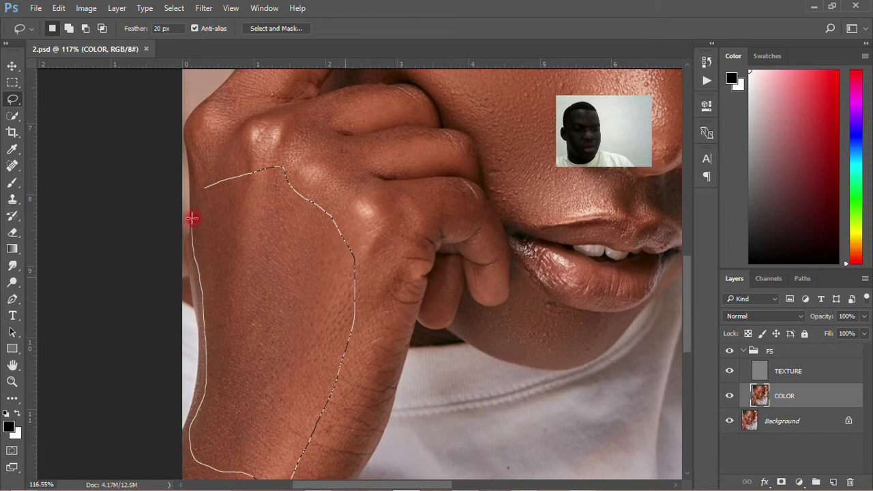
{"action": "left_click_drag", "start_coordinate": [208, 184], "coordinate": [209, 186]}
{"action": "left_click", "coordinate": [204, 8]}
{"action": "left_click", "coordinate": [211, 23]}
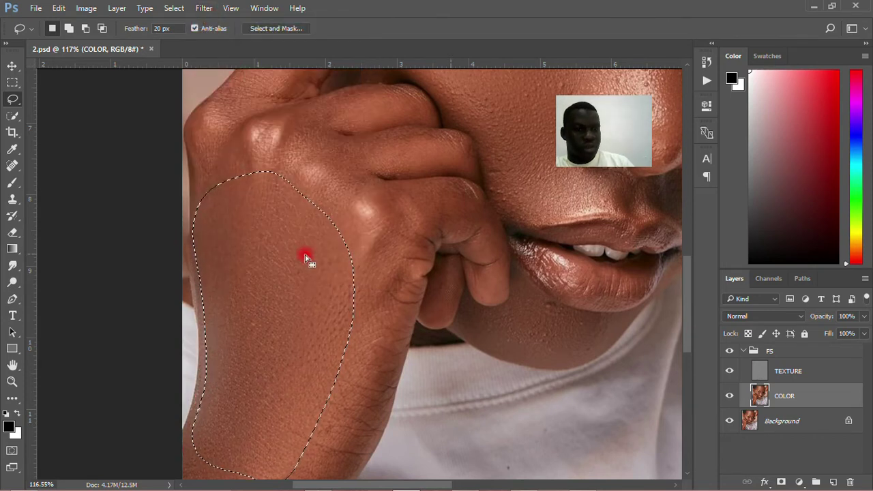
{"action": "scroll", "coordinate": [311, 272], "scroll_direction": "down", "scroll_amount": 3}
{"action": "scroll", "coordinate": [311, 272], "scroll_direction": "down", "scroll_amount": 2}
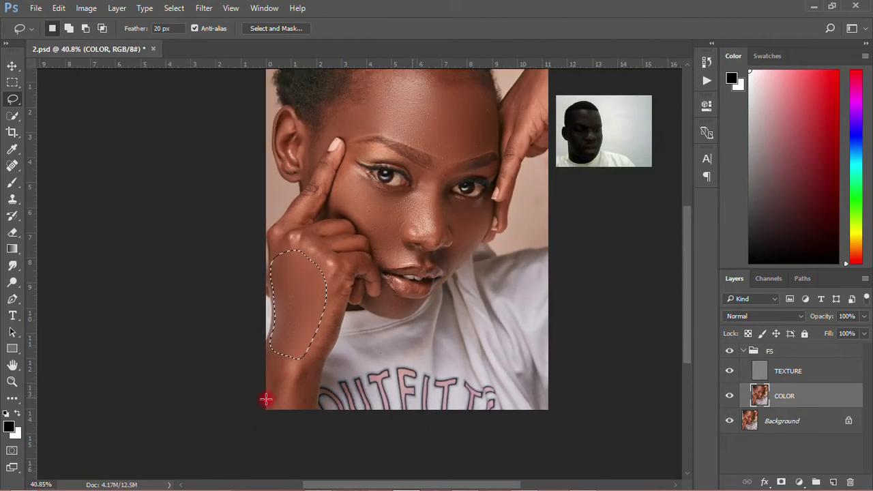
{"action": "scroll", "coordinate": [268, 409], "scroll_direction": "up", "scroll_amount": 3}
{"action": "scroll", "coordinate": [273, 382], "scroll_direction": "up", "scroll_amount": 2}
Lasso the forearm and reapply the last Gaussian Blur to it.
{"action": "mouse_move", "coordinate": [285, 276]}
{"action": "left_mouse_down"}
{"action": "mouse_move", "coordinate": [289, 389]}
{"action": "mouse_move", "coordinate": [322, 429]}
{"action": "left_mouse_up"}
{"action": "mouse_move", "coordinate": [427, 202]}
{"action": "left_mouse_down"}
{"action": "mouse_move", "coordinate": [407, 201]}
{"action": "mouse_move", "coordinate": [324, 243]}
{"action": "left_mouse_up"}
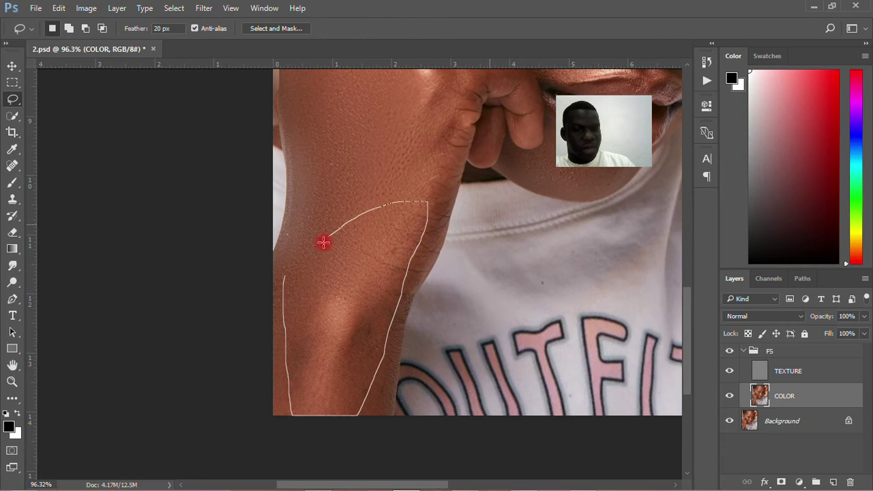
{"action": "left_click_drag", "start_coordinate": [283, 277], "coordinate": [284, 277]}
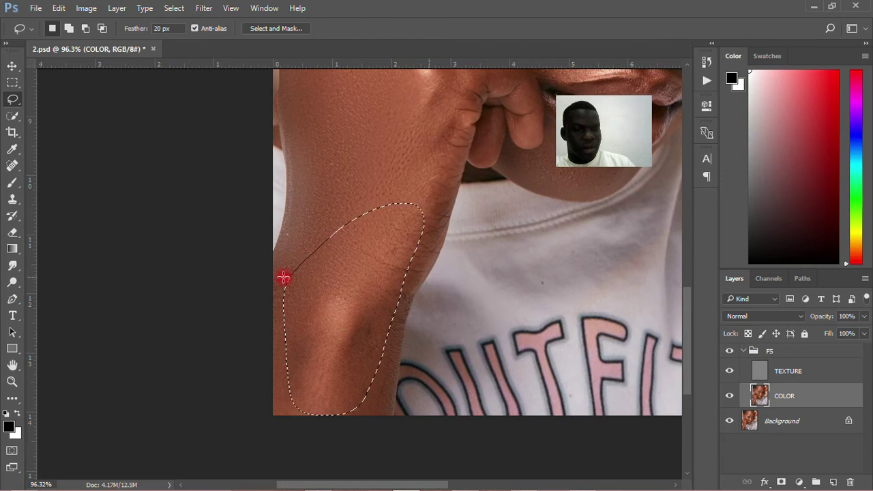
{"action": "left_click", "coordinate": [203, 8]}
{"action": "left_click", "coordinate": [211, 23]}
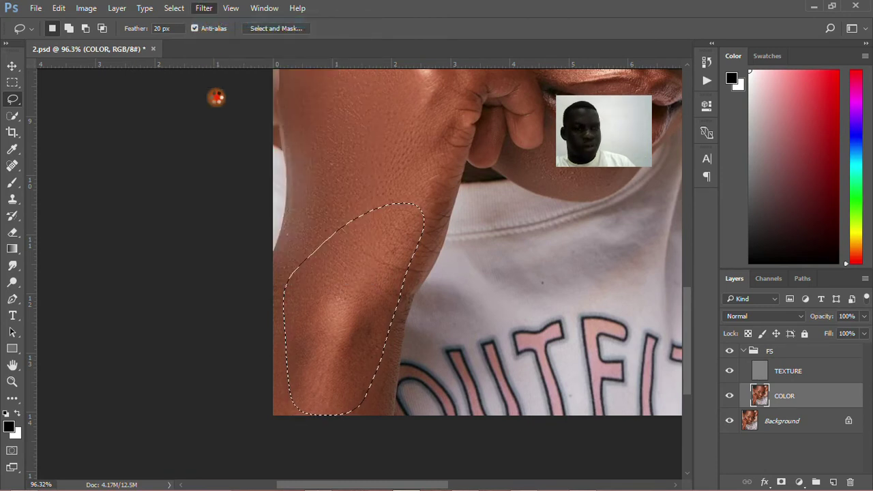
{"action": "scroll", "coordinate": [293, 321], "scroll_direction": "down", "scroll_amount": 3}
{"action": "scroll", "coordinate": [284, 366], "scroll_direction": "down", "scroll_amount": 2}
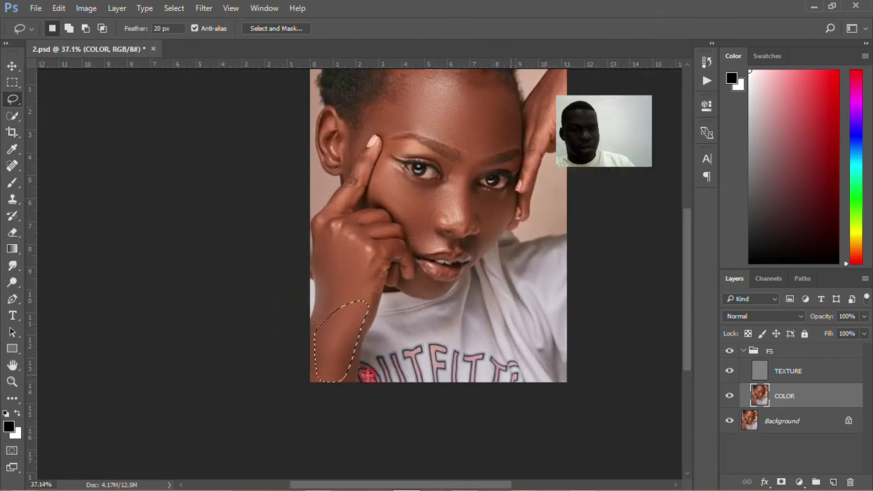
{"action": "scroll", "coordinate": [335, 335], "scroll_direction": "down", "scroll_amount": 2}
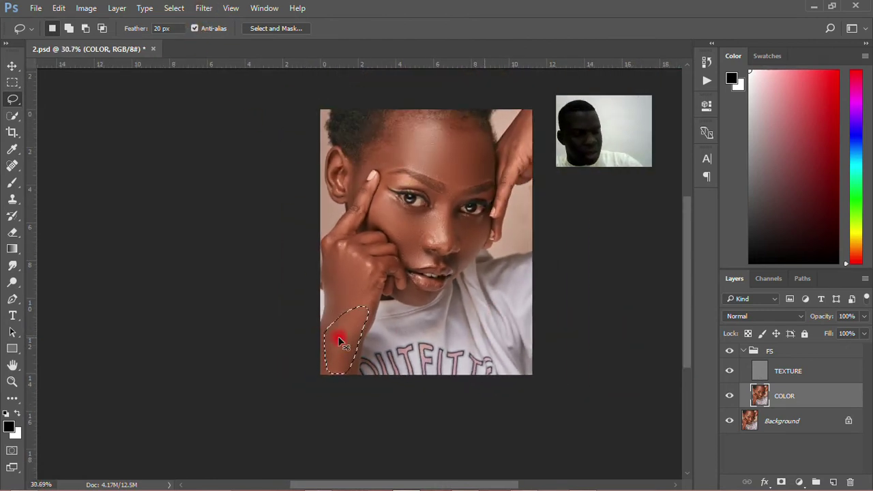
{"action": "scroll", "coordinate": [350, 360], "scroll_direction": "up", "scroll_amount": 1}
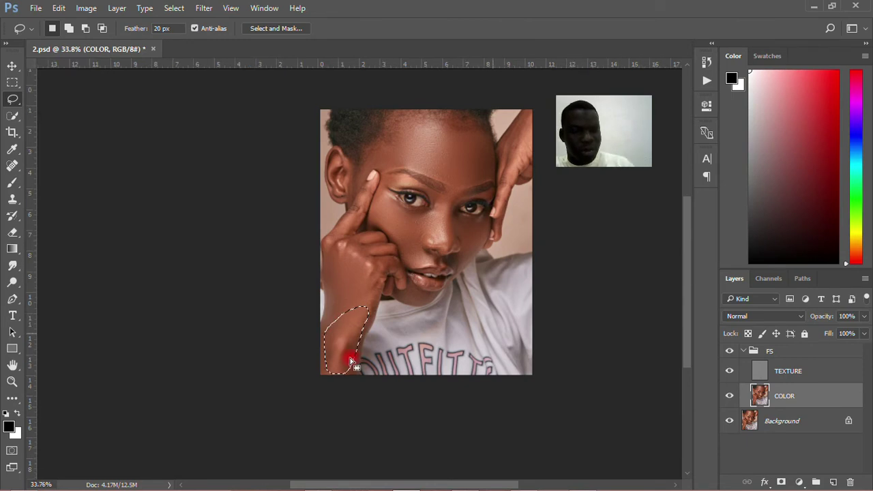
{"action": "scroll", "coordinate": [349, 352], "scroll_direction": "up", "scroll_amount": 8}
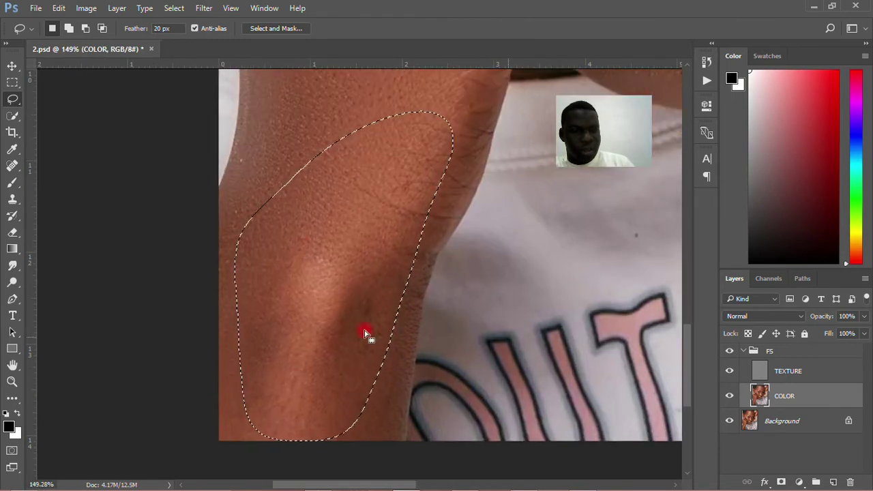
Reopen Gaussian Blur for the forearm and set the Radius to 7.
{"action": "left_click", "coordinate": [203, 7]}
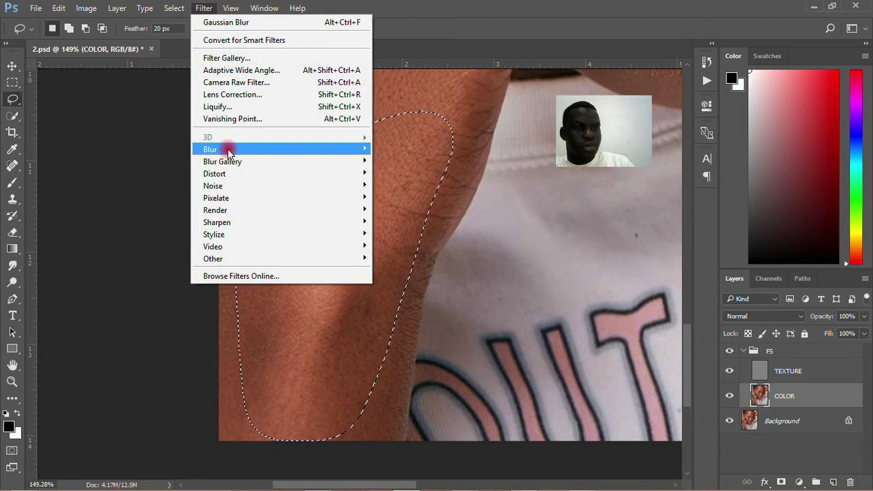
{"action": "mouse_move", "coordinate": [234, 152]}
{"action": "left_click", "coordinate": [409, 197]}
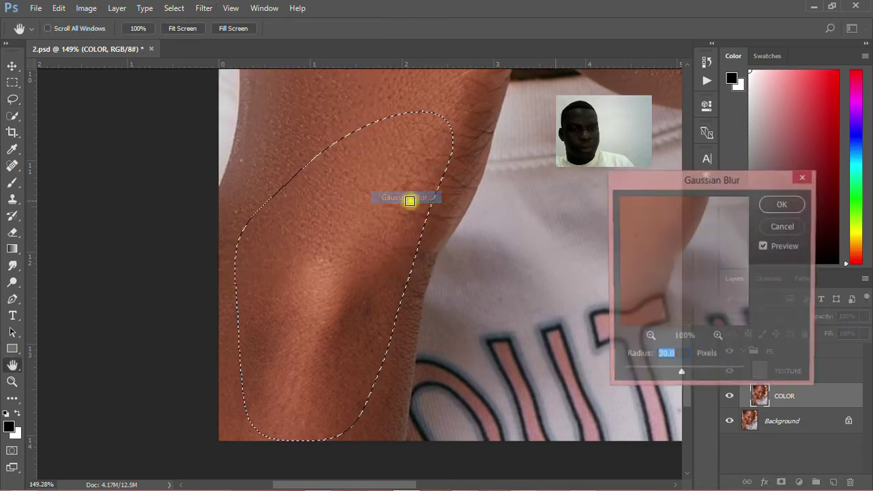
{"action": "left_click_drag", "start_coordinate": [646, 374], "coordinate": [637, 375]}
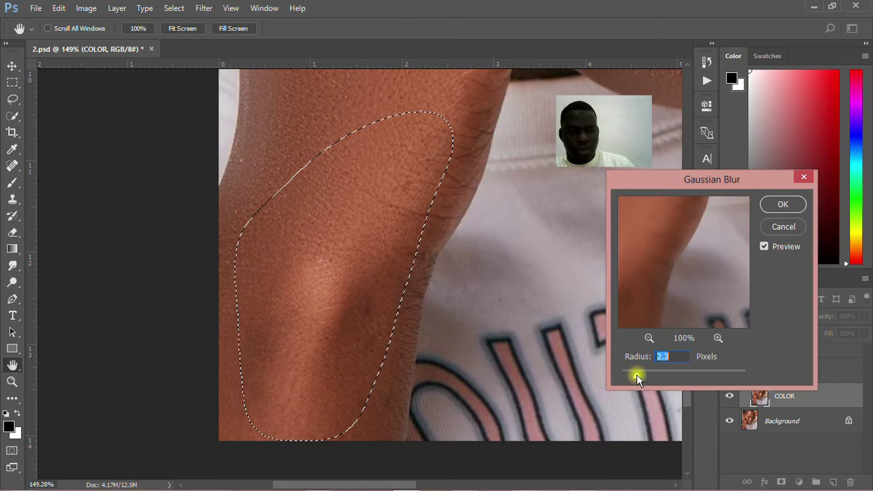
{"action": "type", "text": "7"}
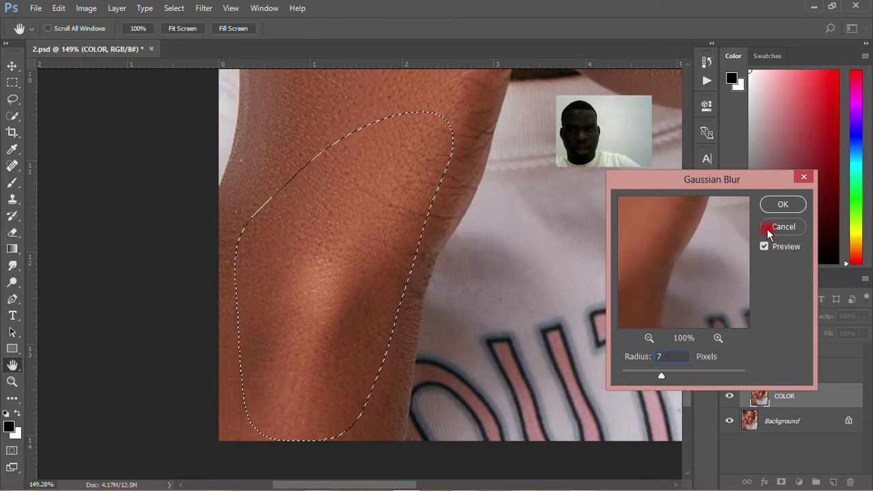
{"action": "left_click", "coordinate": [774, 204]}
{"action": "key", "text": "l"}
{"action": "scroll", "coordinate": [341, 321], "scroll_direction": "down", "scroll_amount": 3}
{"action": "scroll", "coordinate": [300, 352], "scroll_direction": "down", "scroll_amount": 5}
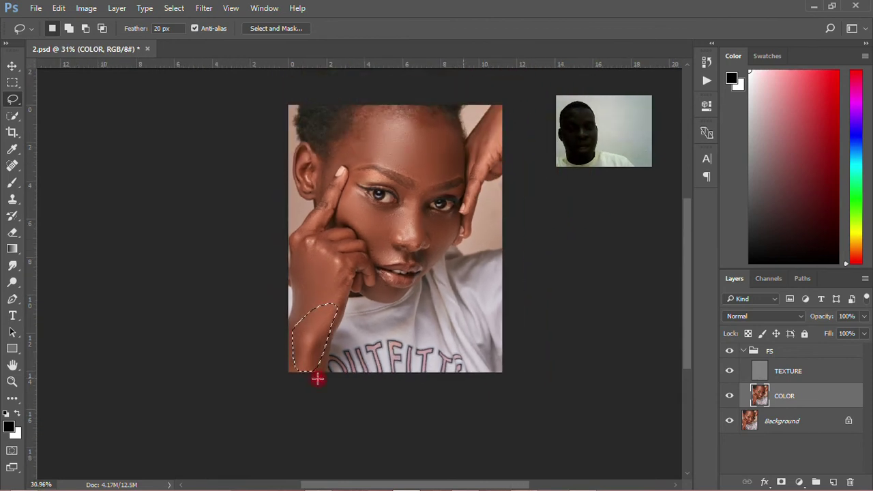
{"action": "scroll", "coordinate": [354, 122], "scroll_direction": "up", "scroll_amount": 2}
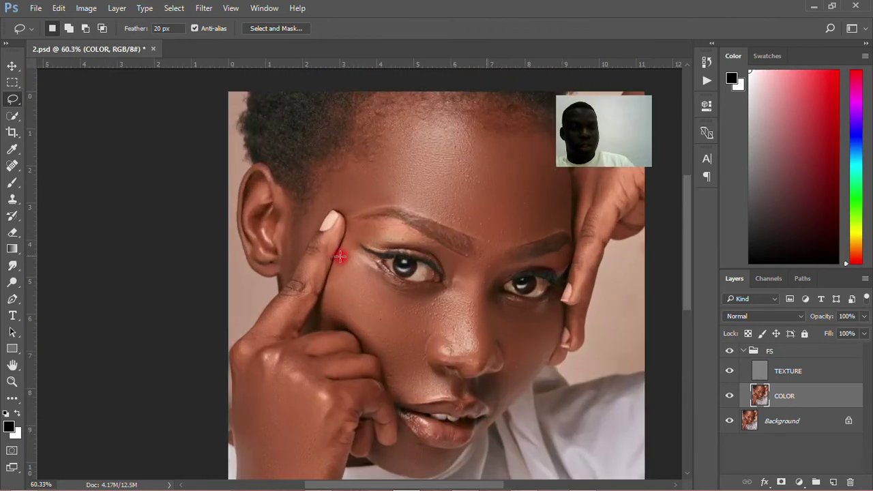
{"action": "scroll", "coordinate": [332, 247], "scroll_direction": "up", "scroll_amount": 3}
{"action": "mouse_move", "coordinate": [332, 161]}
{"action": "left_mouse_down"}
{"action": "mouse_move", "coordinate": [329, 195]}
{"action": "mouse_move", "coordinate": [306, 223]}
{"action": "left_mouse_up"}
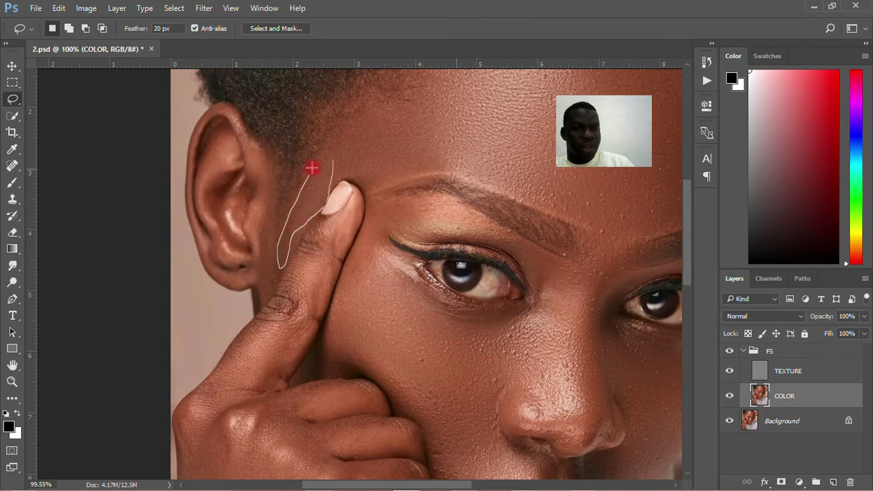
{"action": "left_click_drag", "start_coordinate": [340, 156], "coordinate": [333, 164]}
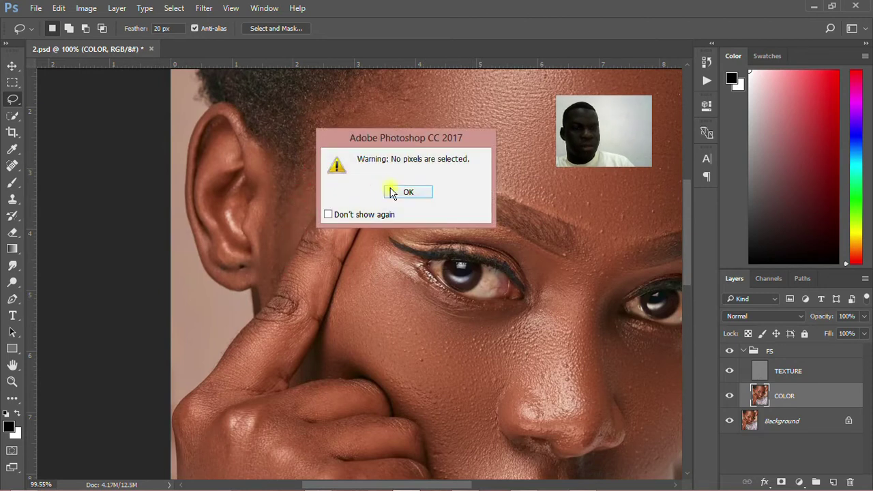
{"action": "left_click", "coordinate": [397, 191]}
{"action": "mouse_move", "coordinate": [319, 159]}
{"action": "left_mouse_down"}
{"action": "mouse_move", "coordinate": [280, 214]}
{"action": "mouse_move", "coordinate": [275, 263]}
{"action": "left_mouse_up"}
{"action": "mouse_move", "coordinate": [323, 198]}
{"action": "left_mouse_down"}
{"action": "mouse_move", "coordinate": [350, 167]}
{"action": "mouse_move", "coordinate": [341, 157]}
{"action": "mouse_move", "coordinate": [305, 175]}
{"action": "left_mouse_up"}
{"action": "left_click", "coordinate": [204, 8]}
{"action": "left_click", "coordinate": [206, 10]}
{"action": "scroll", "coordinate": [302, 213], "scroll_direction": "down", "scroll_amount": 6}
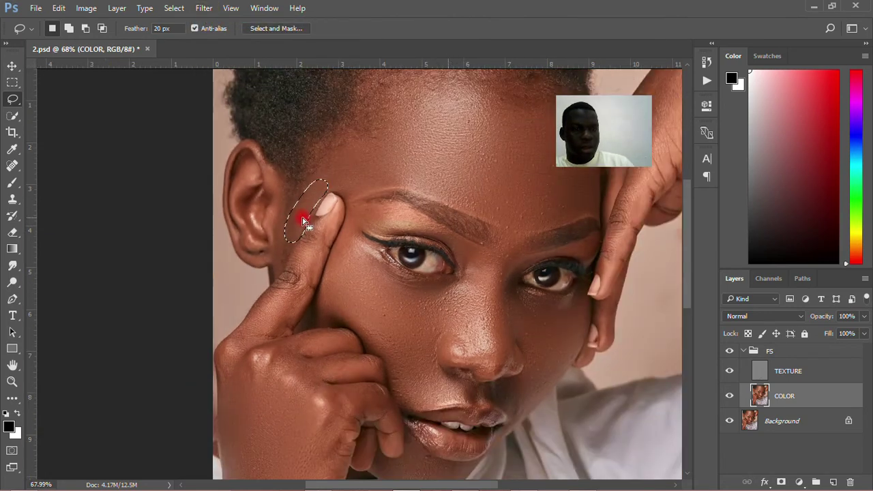
{"action": "scroll", "coordinate": [379, 234], "scroll_direction": "up", "scroll_amount": 5}
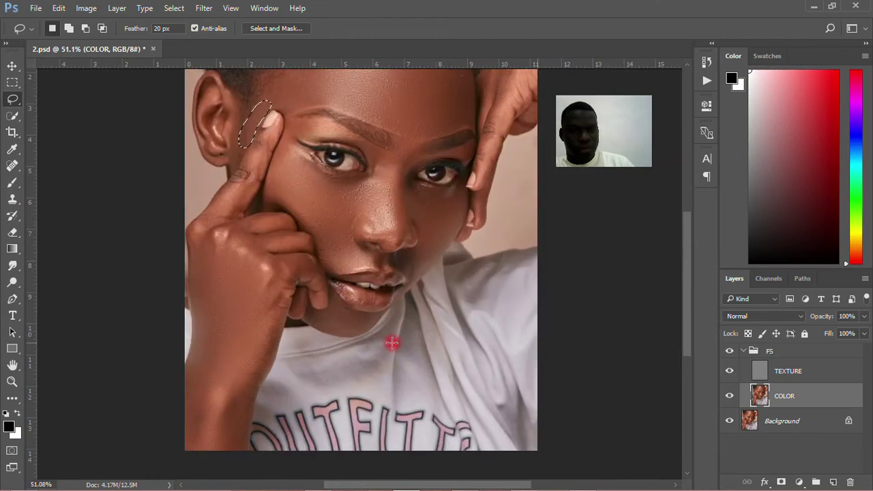
{"action": "scroll", "coordinate": [418, 322], "scroll_direction": "down", "scroll_amount": 2}
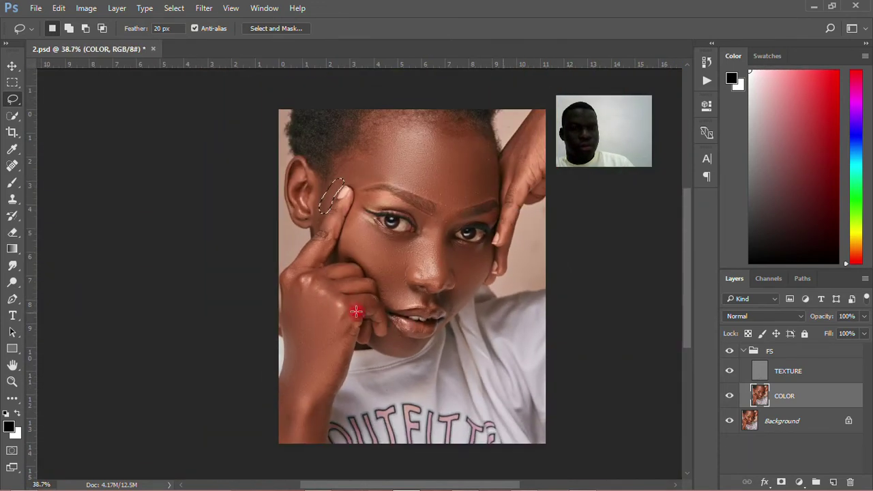
{"action": "scroll", "coordinate": [429, 314], "scroll_direction": "up", "scroll_amount": 2}
{"action": "scroll", "coordinate": [429, 313], "scroll_direction": "down", "scroll_amount": 1}
{"action": "left_click", "coordinate": [174, 8]}
{"action": "left_click", "coordinate": [184, 32]}
{"action": "scroll", "coordinate": [468, 259], "scroll_direction": "up", "scroll_amount": 5}
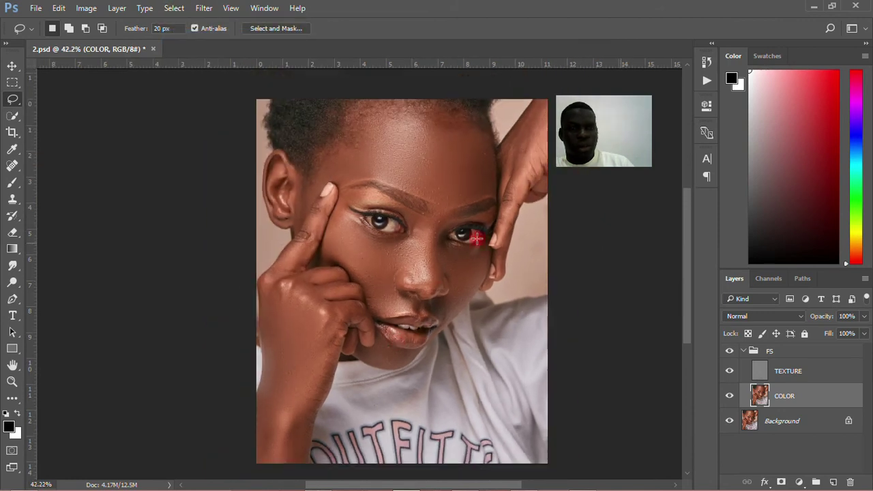
{"action": "scroll", "coordinate": [423, 198], "scroll_direction": "up", "scroll_amount": 1}
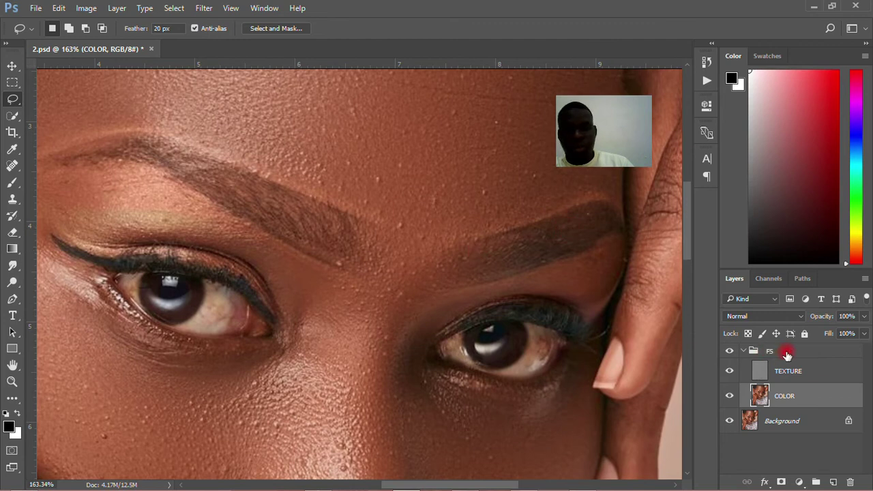
Select the TEXTURE layer and choose the Clone Stamp tool.
{"action": "left_click", "coordinate": [815, 371]}
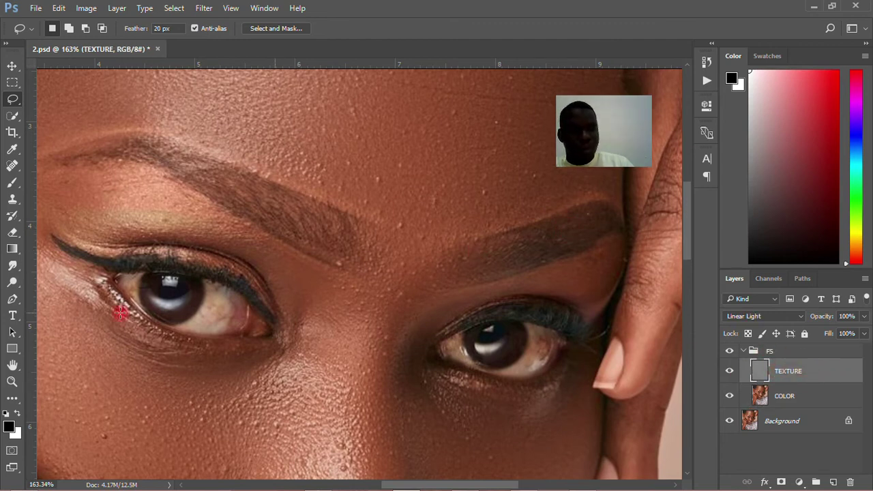
{"action": "left_click", "coordinate": [14, 201]}
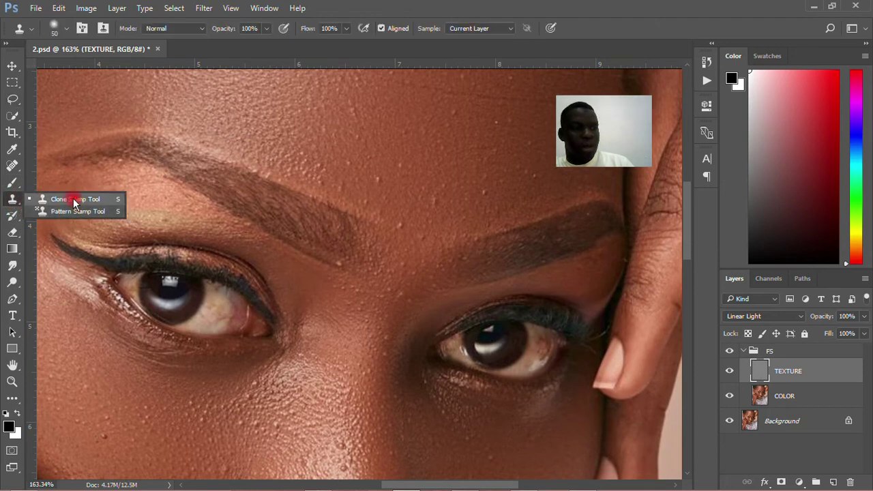
{"action": "left_click", "coordinate": [79, 200]}
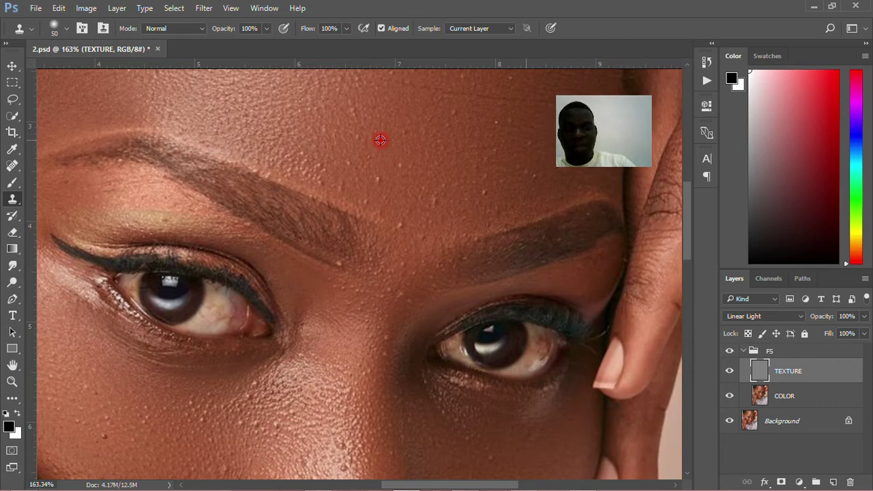
Sample clean forehead skin and clone it over the bumps across the forehead.
{"action": "left_click", "coordinate": [380, 140], "text": "alt"}
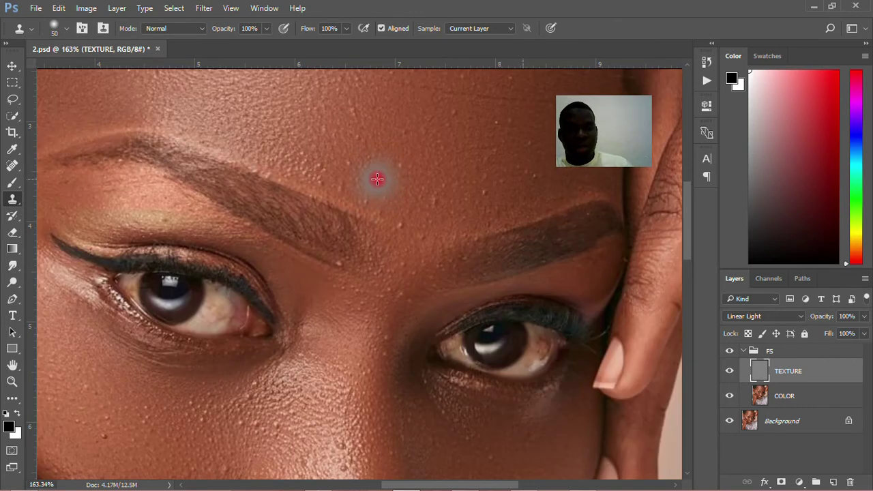
{"action": "left_click", "coordinate": [398, 168]}
{"action": "left_click", "coordinate": [400, 221]}
{"action": "left_click", "coordinate": [367, 199]}
{"action": "left_click", "coordinate": [356, 175], "text": "alt"}
{"action": "left_click", "coordinate": [347, 167]}
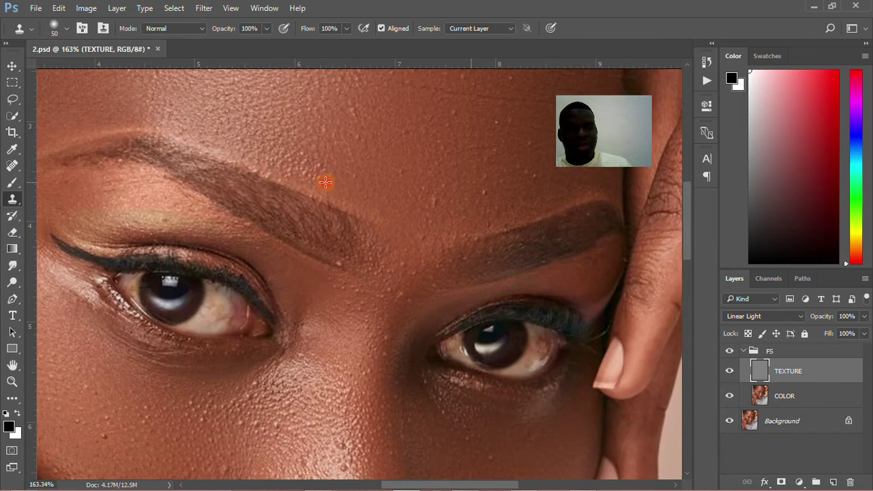
{"action": "left_click", "coordinate": [439, 192]}
{"action": "left_click", "coordinate": [469, 193]}
{"action": "left_click", "coordinate": [478, 189]}
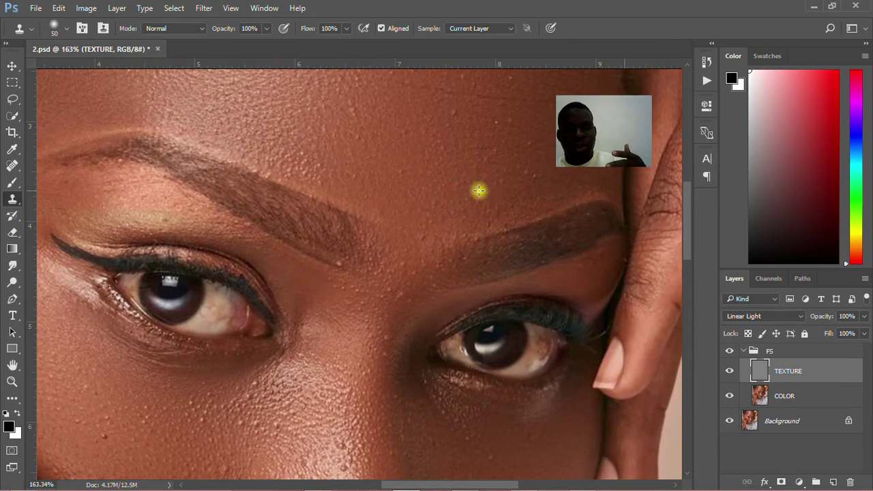
{"action": "left_click", "coordinate": [453, 119]}
{"action": "left_click", "coordinate": [445, 119]}
{"action": "left_click", "coordinate": [359, 108]}
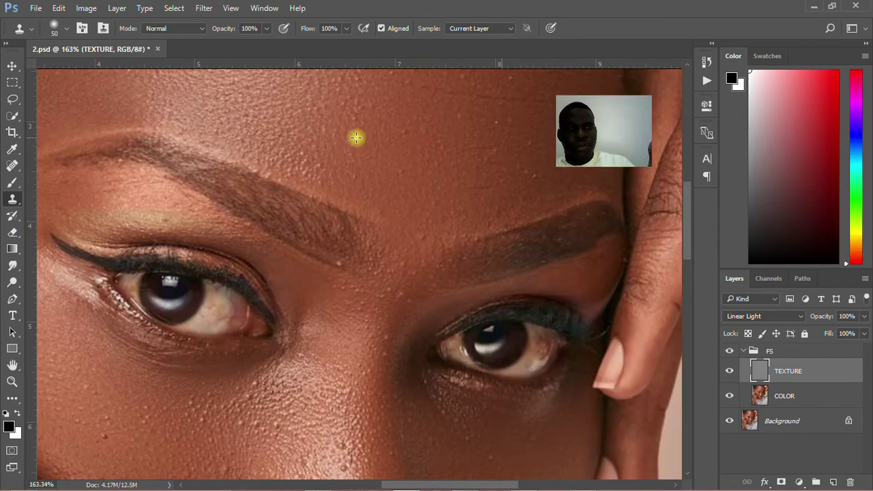
{"action": "left_click", "coordinate": [431, 145]}
{"action": "left_click", "coordinate": [464, 111]}
{"action": "left_click", "coordinate": [499, 123]}
{"action": "left_click", "coordinate": [536, 175]}
{"action": "left_click", "coordinate": [530, 141]}
{"action": "left_click", "coordinate": [511, 119]}
{"action": "left_click", "coordinate": [485, 121]}
{"action": "left_click", "coordinate": [462, 121]}
{"action": "left_click", "coordinate": [587, 198]}
{"action": "left_click_drag", "start_coordinate": [690, 248], "coordinate": [689, 210]}
{"action": "left_click", "coordinate": [550, 304]}
{"action": "left_click", "coordinate": [513, 302]}
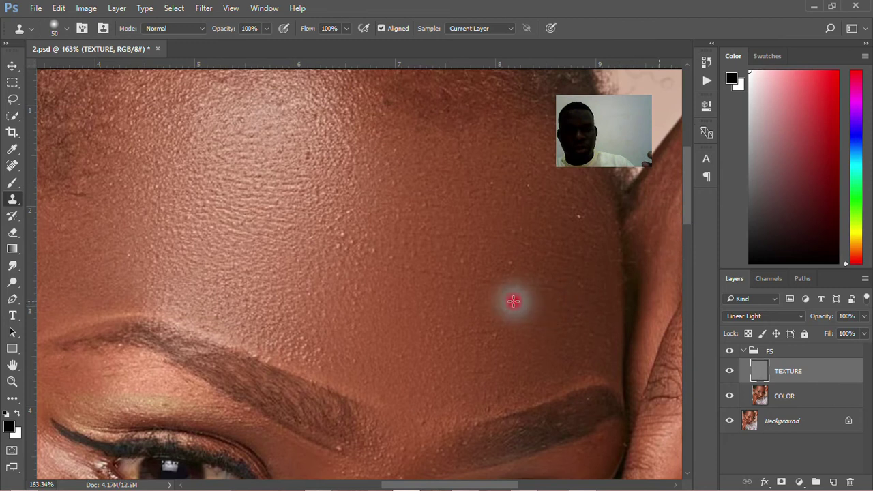
{"action": "left_click", "coordinate": [343, 238], "text": "alt"}
{"action": "left_click", "coordinate": [387, 257]}
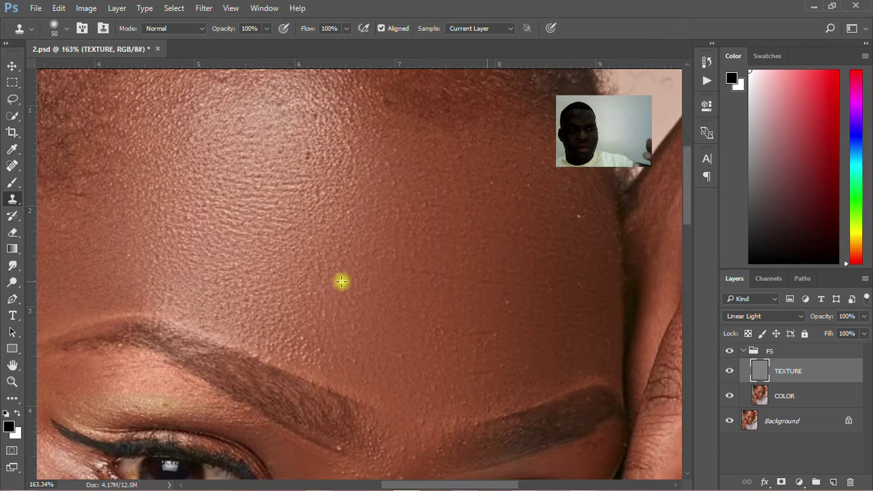
{"action": "left_click", "coordinate": [306, 164]}
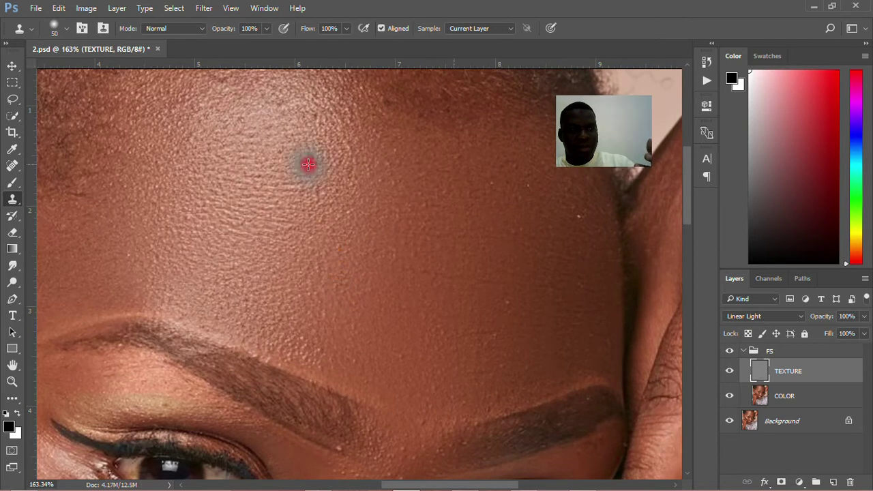
{"action": "left_click", "coordinate": [321, 234]}
{"action": "scroll", "coordinate": [361, 218], "scroll_direction": "down", "scroll_amount": 2}
{"action": "scroll", "coordinate": [361, 219], "scroll_direction": "down", "scroll_amount": 3}
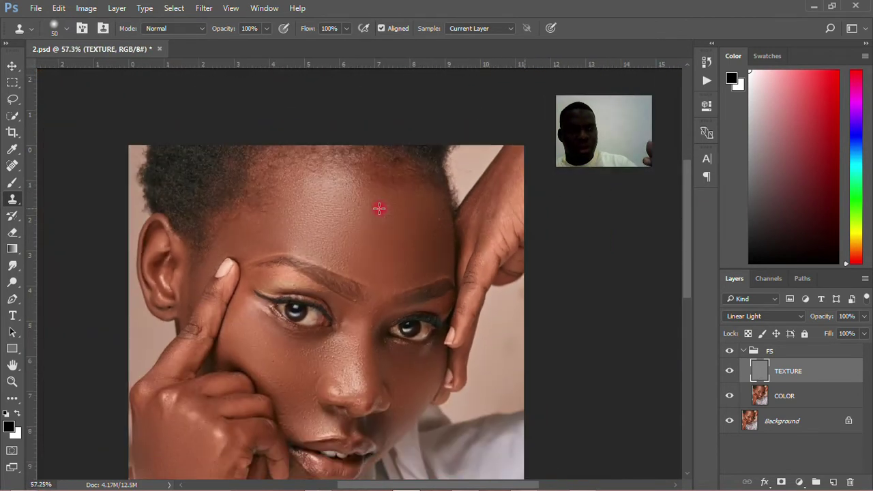
Clone clean cheek skin over the bumps below the left eye beside the nose.
{"action": "scroll", "coordinate": [325, 296], "scroll_direction": "up", "scroll_amount": 4}
{"action": "scroll", "coordinate": [327, 301], "scroll_direction": "up", "scroll_amount": 2}
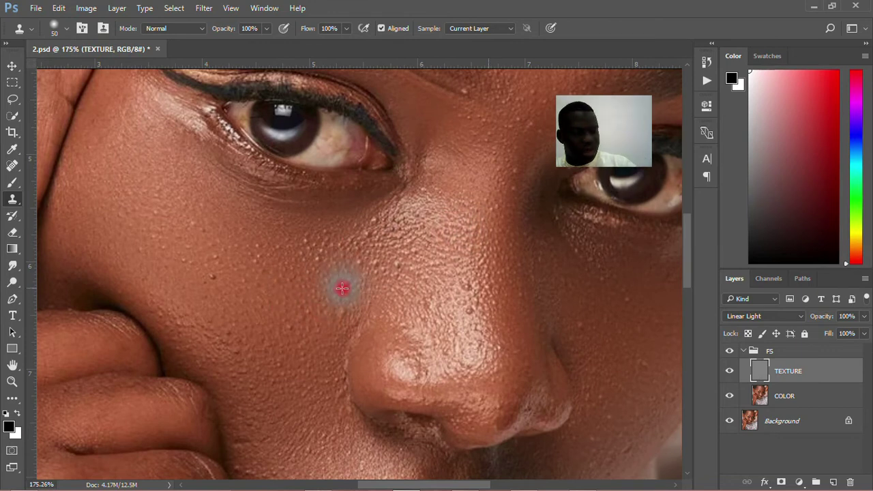
{"action": "mouse_move", "coordinate": [341, 289]}
{"action": "left_mouse_down"}
{"action": "mouse_move", "coordinate": [311, 302]}
{"action": "mouse_move", "coordinate": [259, 302]}
{"action": "left_mouse_up"}
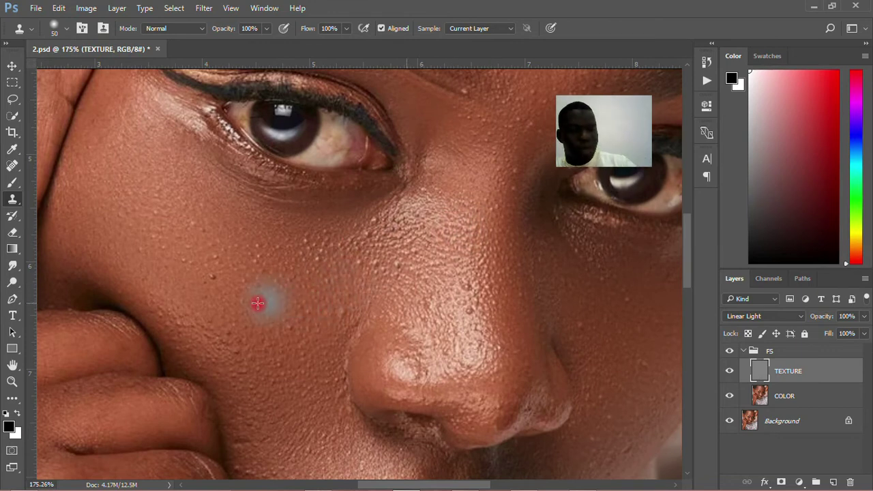
{"action": "left_click", "coordinate": [153, 266]}
{"action": "mouse_move", "coordinate": [176, 270]}
{"action": "left_mouse_down"}
{"action": "mouse_move", "coordinate": [216, 285]}
{"action": "mouse_move", "coordinate": [215, 257]}
{"action": "mouse_move", "coordinate": [209, 289]}
{"action": "mouse_move", "coordinate": [183, 217]}
{"action": "mouse_move", "coordinate": [231, 255]}
{"action": "mouse_move", "coordinate": [248, 256]}
{"action": "mouse_move", "coordinate": [254, 242]}
{"action": "mouse_move", "coordinate": [266, 251]}
{"action": "mouse_move", "coordinate": [240, 282]}
{"action": "mouse_move", "coordinate": [200, 282]}
{"action": "mouse_move", "coordinate": [212, 284]}
{"action": "mouse_move", "coordinate": [218, 250]}
{"action": "mouse_move", "coordinate": [315, 241]}
{"action": "mouse_move", "coordinate": [307, 302]}
{"action": "mouse_move", "coordinate": [336, 321]}
{"action": "mouse_move", "coordinate": [343, 310]}
{"action": "mouse_move", "coordinate": [320, 319]}
{"action": "mouse_move", "coordinate": [295, 348]}
{"action": "mouse_move", "coordinate": [299, 312]}
{"action": "mouse_move", "coordinate": [279, 279]}
{"action": "mouse_move", "coordinate": [372, 264]}
{"action": "mouse_move", "coordinate": [360, 262]}
{"action": "mouse_move", "coordinate": [257, 335]}
{"action": "mouse_move", "coordinate": [346, 299]}
{"action": "mouse_move", "coordinate": [389, 260]}
{"action": "mouse_move", "coordinate": [390, 293]}
{"action": "mouse_move", "coordinate": [398, 277]}
{"action": "mouse_move", "coordinate": [377, 226]}
{"action": "mouse_move", "coordinate": [315, 285]}
{"action": "mouse_move", "coordinate": [374, 250]}
{"action": "mouse_move", "coordinate": [369, 241]}
{"action": "mouse_move", "coordinate": [271, 328]}
{"action": "mouse_move", "coordinate": [269, 285]}
{"action": "mouse_move", "coordinate": [280, 277]}
{"action": "mouse_move", "coordinate": [175, 252]}
{"action": "left_mouse_up"}
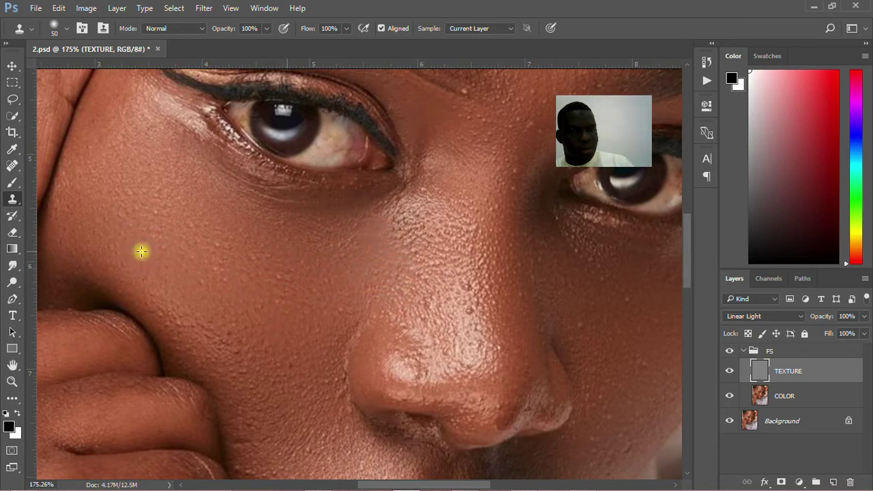
{"action": "left_click", "coordinate": [159, 211], "text": "alt"}
{"action": "mouse_move", "coordinate": [204, 271]}
{"action": "left_mouse_down"}
{"action": "mouse_move", "coordinate": [223, 280]}
{"action": "mouse_move", "coordinate": [213, 260]}
{"action": "mouse_move", "coordinate": [222, 240]}
{"action": "left_mouse_up"}
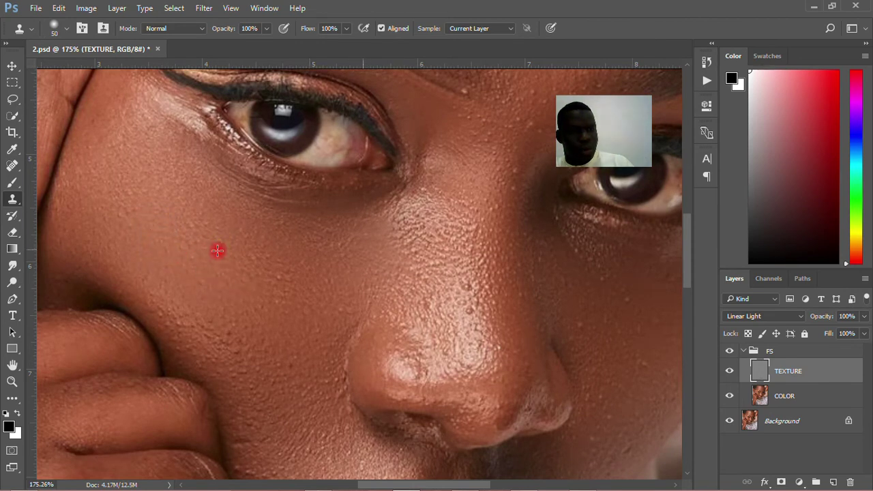
{"action": "scroll", "coordinate": [209, 302], "scroll_direction": "down", "scroll_amount": 5}
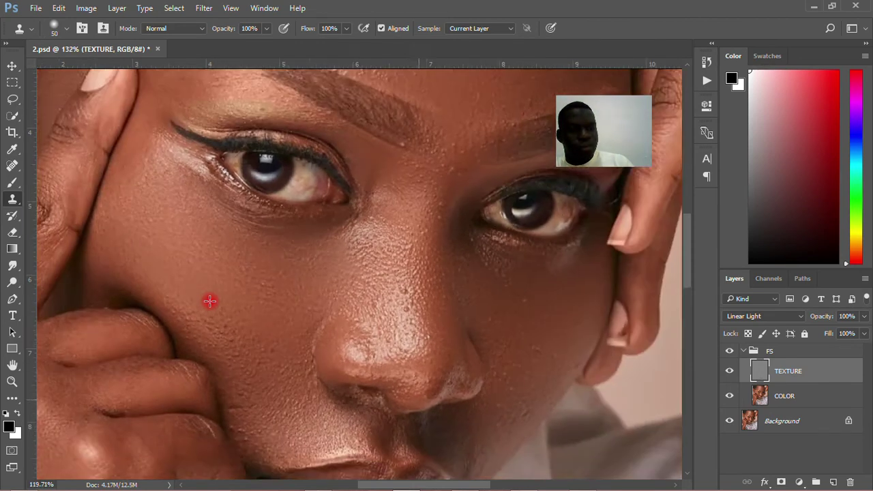
Clone over the texture bumps on the cheek below the right eye and near the fingertip edge.
{"action": "scroll", "coordinate": [323, 362], "scroll_direction": "up", "scroll_amount": 4}
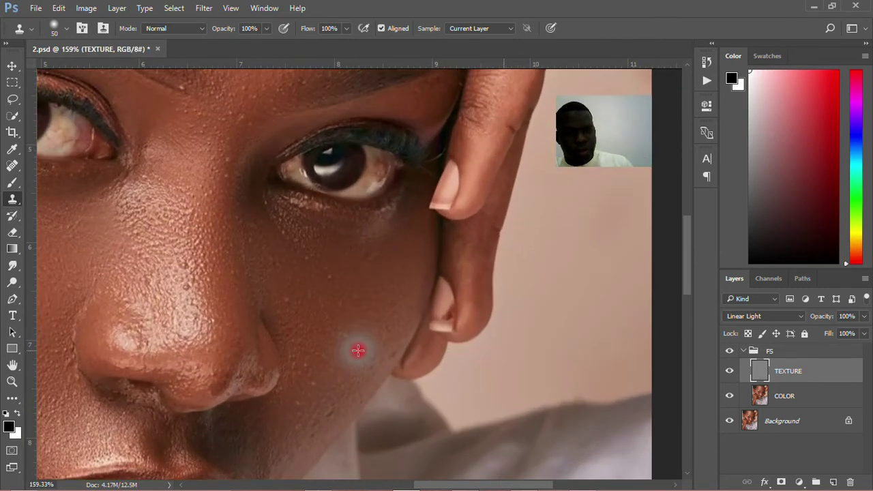
{"action": "left_click_drag", "start_coordinate": [358, 349], "coordinate": [387, 278]}
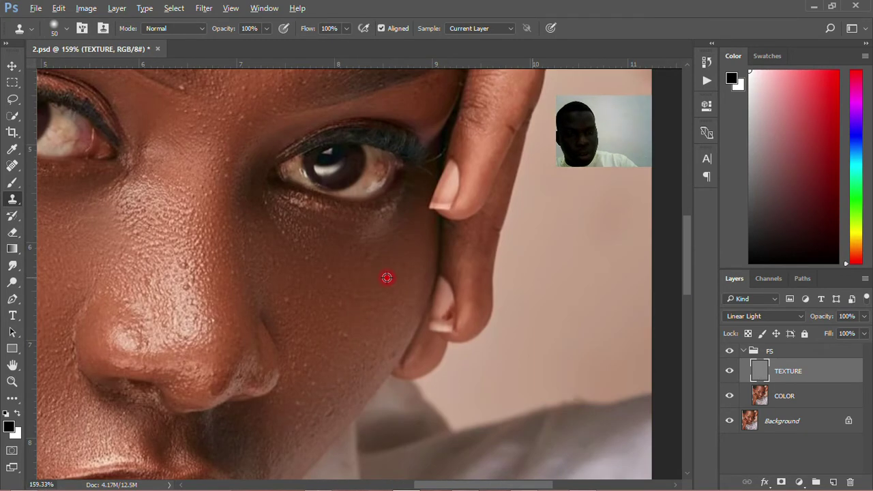
{"action": "left_click", "coordinate": [331, 282]}
{"action": "left_click", "coordinate": [323, 275]}
{"action": "left_click", "coordinate": [288, 298]}
{"action": "left_click", "coordinate": [333, 320]}
{"action": "left_click", "coordinate": [345, 341]}
{"action": "left_click", "coordinate": [335, 322]}
{"action": "left_click", "coordinate": [362, 370]}
{"action": "left_click", "coordinate": [429, 311]}
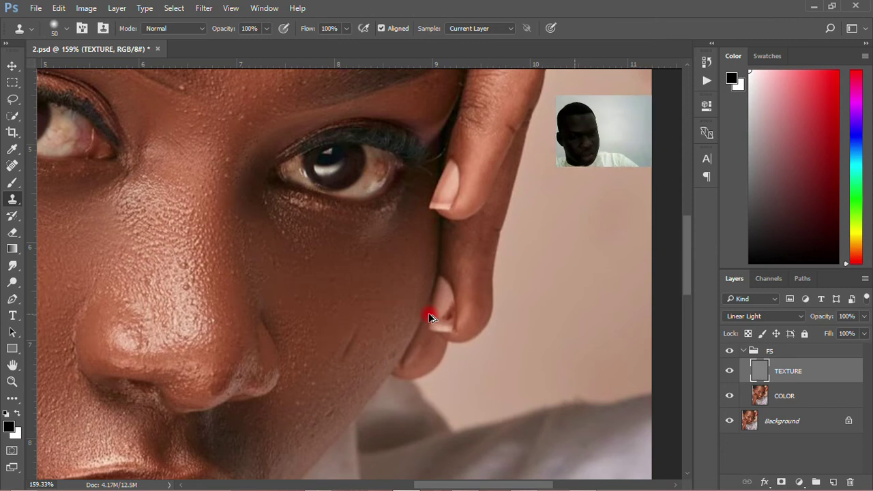
{"action": "left_click", "coordinate": [338, 345]}
{"action": "left_click", "coordinate": [341, 336]}
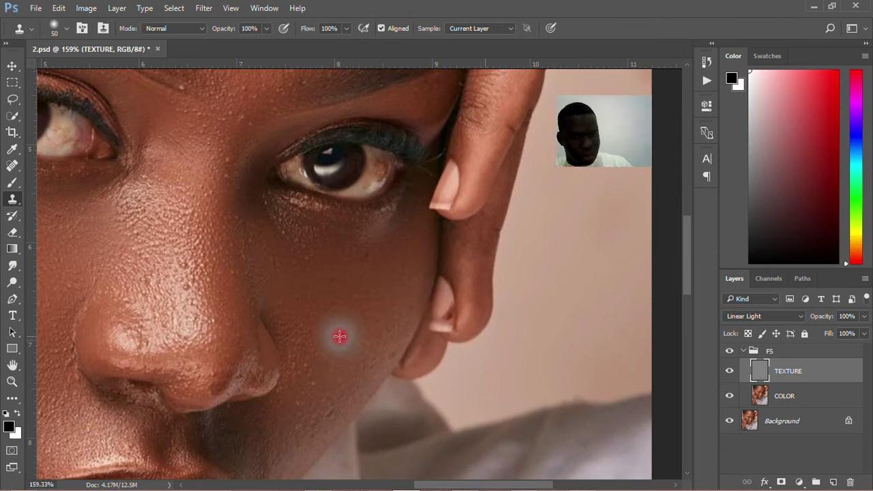
{"action": "left_click", "coordinate": [307, 334]}
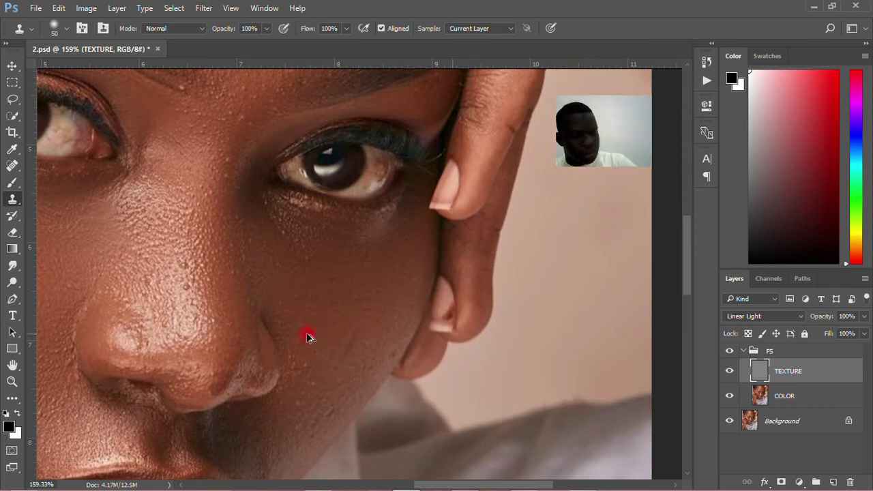
{"action": "left_click", "coordinate": [346, 309]}
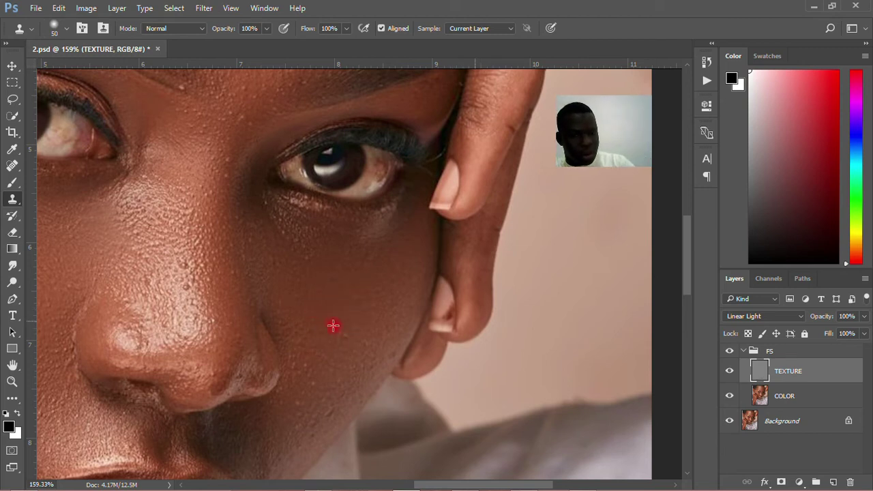
{"action": "left_click", "coordinate": [345, 334]}
{"action": "left_click", "coordinate": [303, 348]}
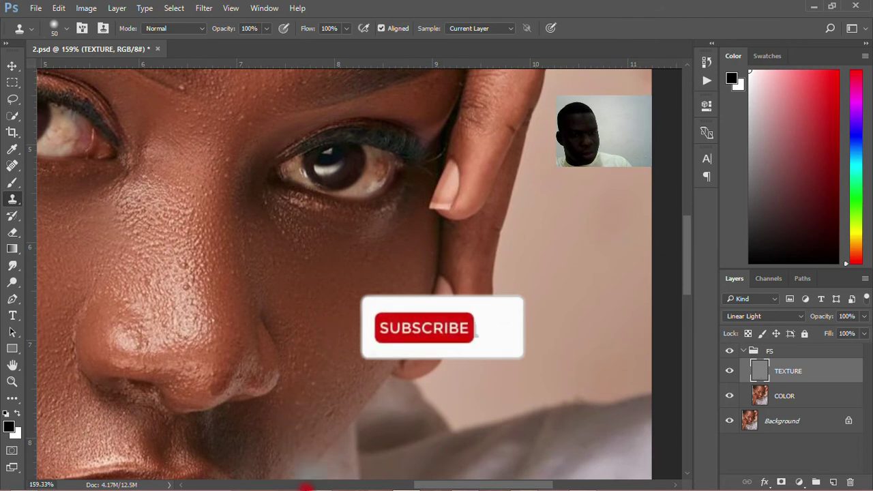
Sample clean skin between the eyes and paint it over the nose blemishes and nose tip.
{"action": "scroll", "coordinate": [360, 367], "scroll_direction": "down", "scroll_amount": 6}
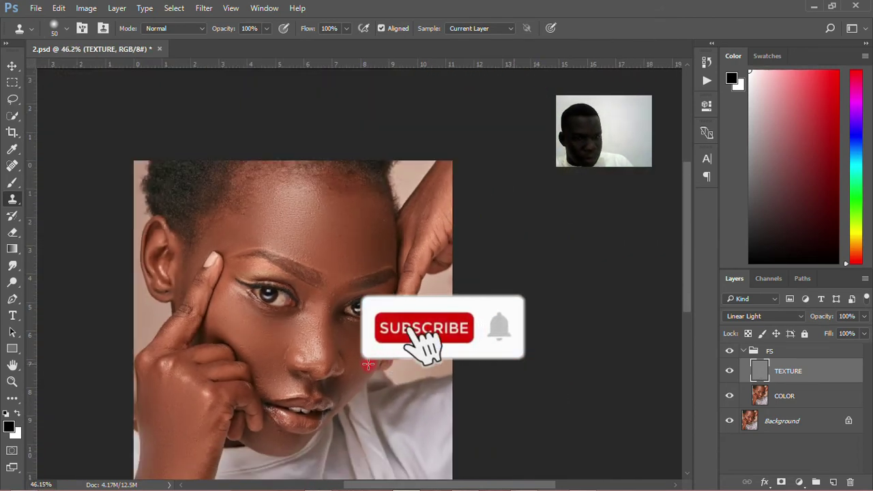
{"action": "scroll", "coordinate": [369, 364], "scroll_direction": "up", "scroll_amount": 7}
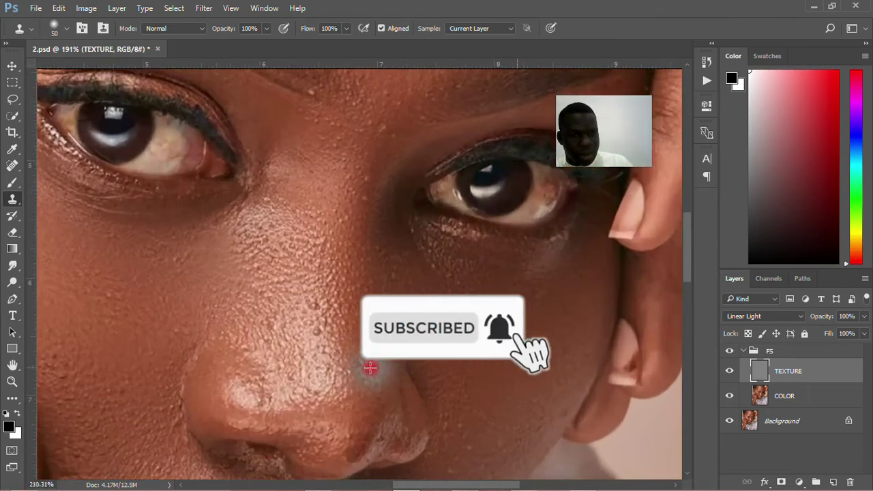
{"action": "left_click", "coordinate": [313, 339]}
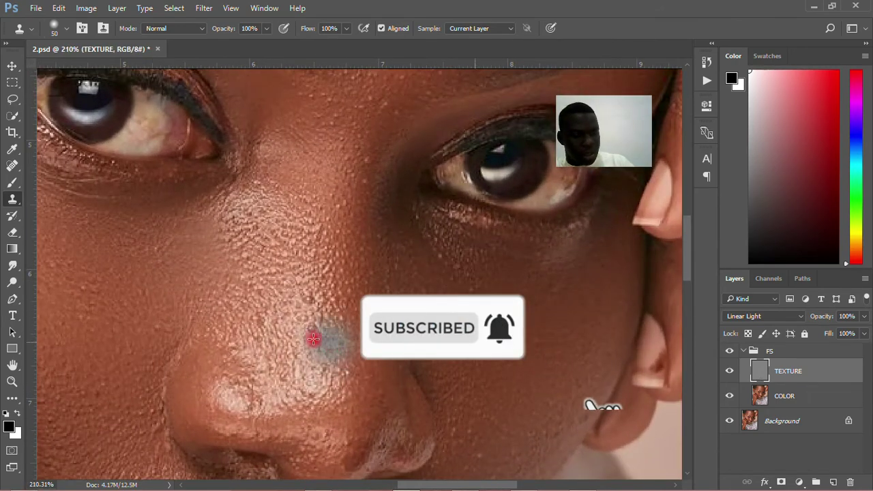
{"action": "scroll", "coordinate": [307, 344], "scroll_direction": "down", "scroll_amount": 2}
{"action": "left_click", "coordinate": [299, 352]}
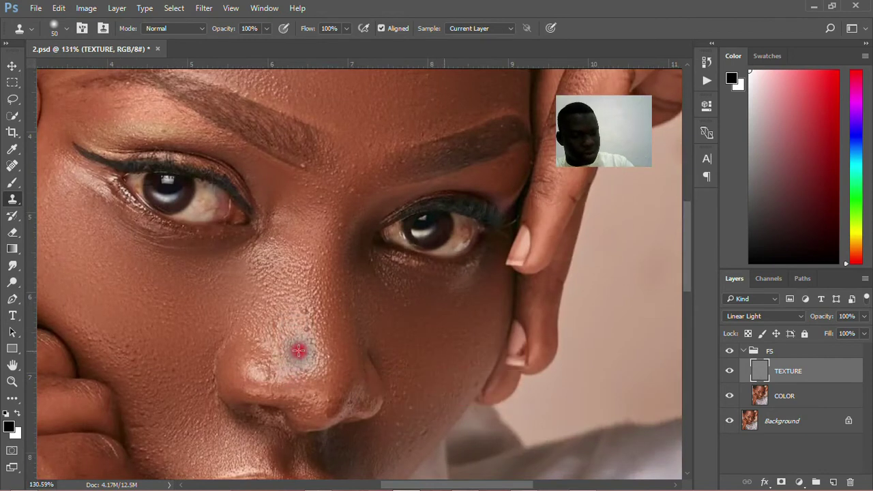
{"action": "left_click", "coordinate": [291, 229]}
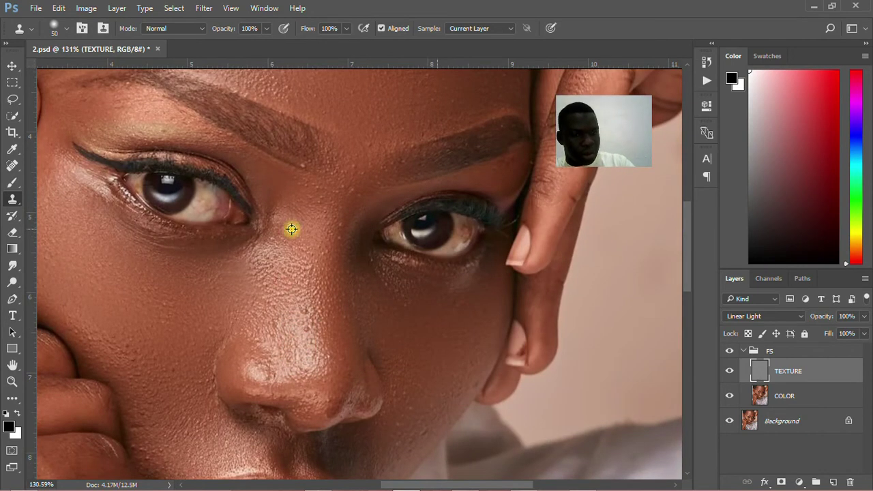
{"action": "left_click", "coordinate": [303, 312]}
{"action": "left_click", "coordinate": [307, 328]}
{"action": "left_click", "coordinate": [275, 338]}
{"action": "left_click", "coordinate": [335, 230]}
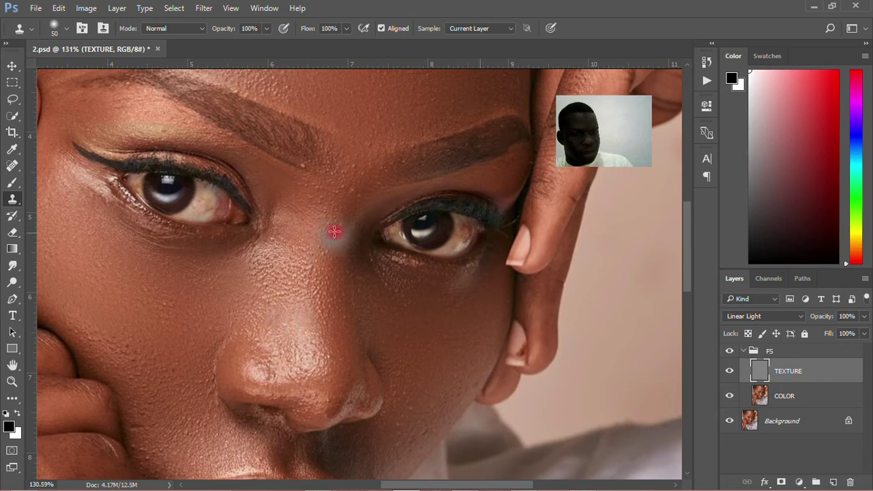
{"action": "left_click", "coordinate": [341, 318]}
{"action": "left_click", "coordinate": [318, 389]}
{"action": "left_click", "coordinate": [376, 277]}
Review the cloned skin and switch to the Move tool.
{"action": "scroll", "coordinate": [376, 274], "scroll_direction": "down", "scroll_amount": 3}
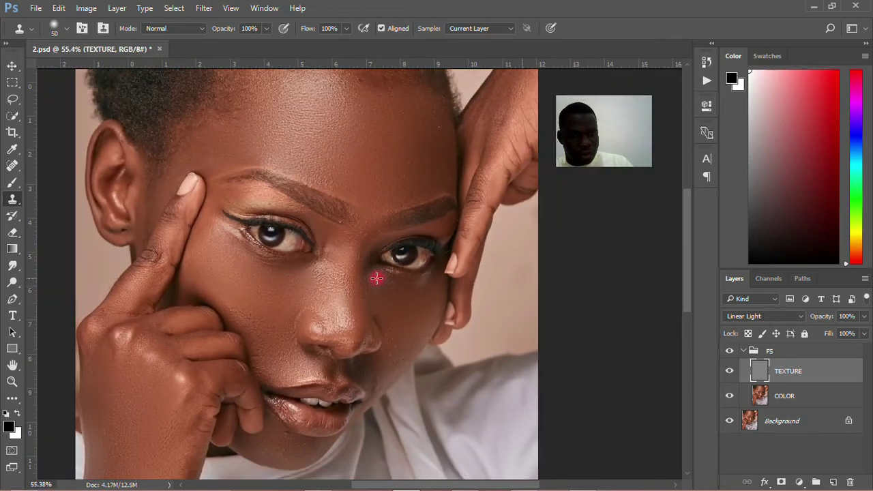
{"action": "scroll", "coordinate": [322, 380], "scroll_direction": "down", "scroll_amount": 2}
{"action": "scroll", "coordinate": [322, 425], "scroll_direction": "up", "scroll_amount": 2}
{"action": "scroll", "coordinate": [323, 428], "scroll_direction": "down", "scroll_amount": 1}
{"action": "left_click", "coordinate": [12, 65]}
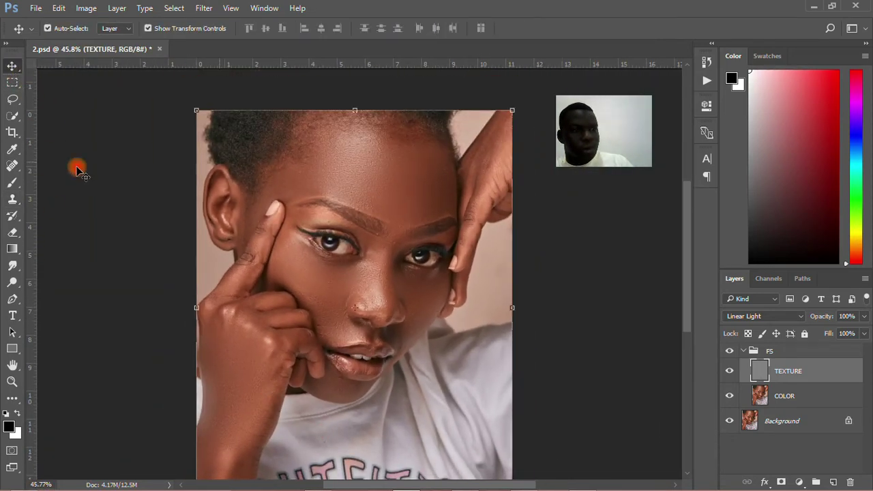
Save the document, then collapse the FS group and select its row.
{"action": "left_click", "coordinate": [124, 260]}
{"action": "key", "text": "ctrl+s"}
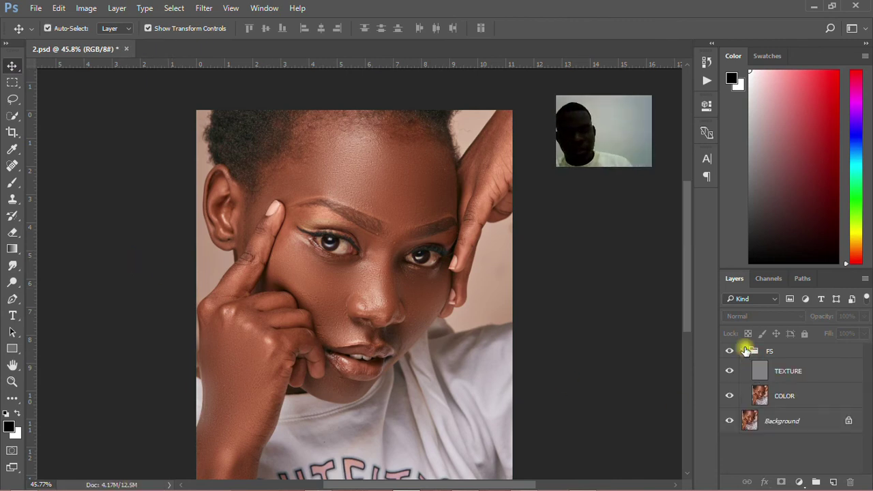
{"action": "left_click", "coordinate": [746, 351]}
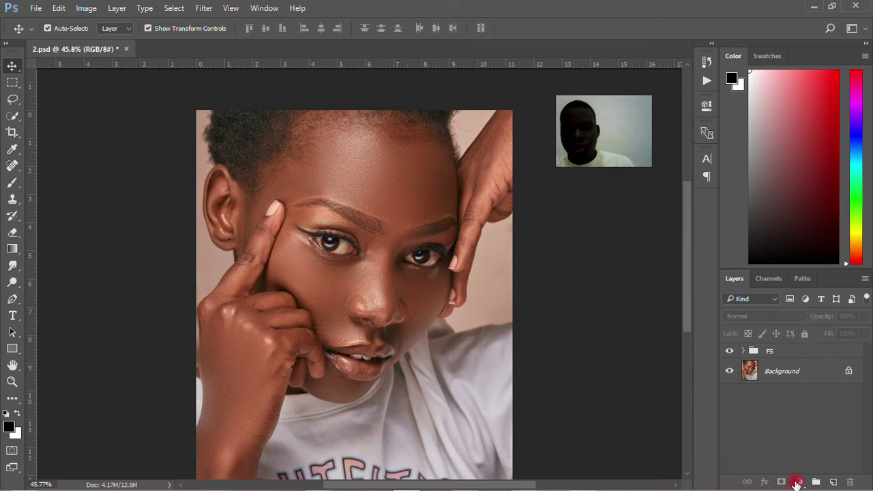
{"action": "left_click", "coordinate": [802, 352]}
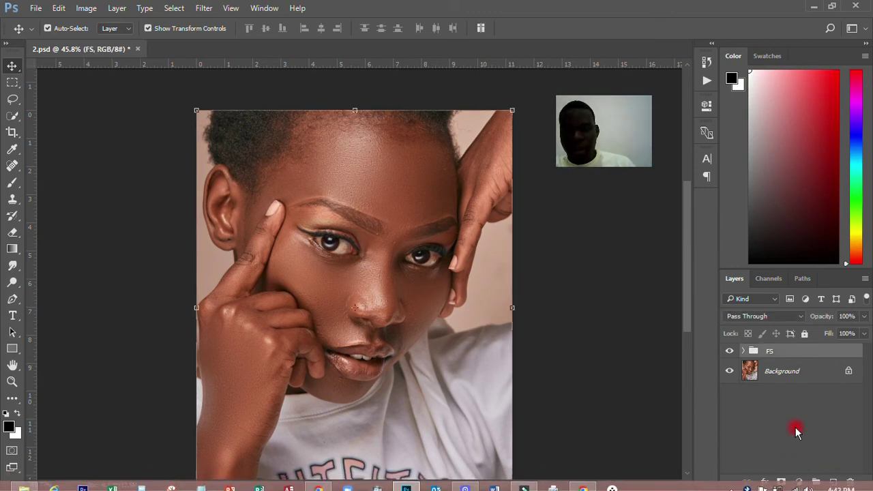
Add a Gradient Map adjustment layer above the FS group.
{"action": "left_click", "coordinate": [800, 482]}
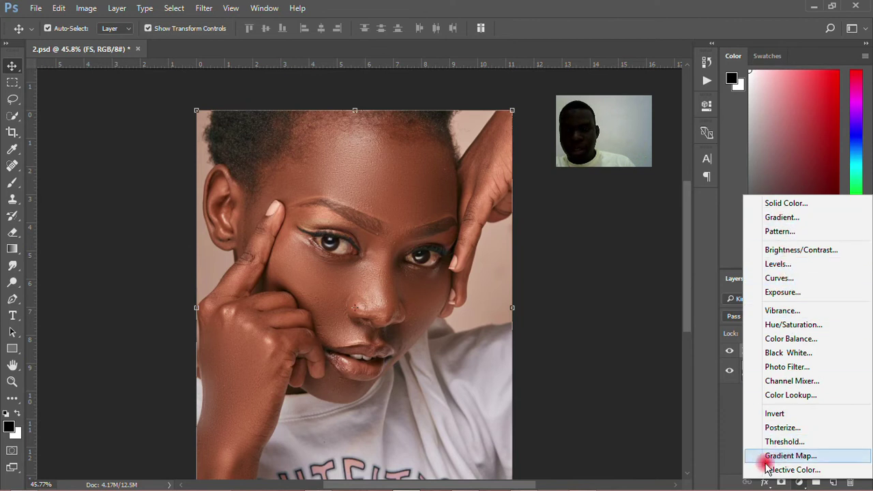
{"action": "left_click", "coordinate": [800, 483]}
{"action": "left_click", "coordinate": [801, 482]}
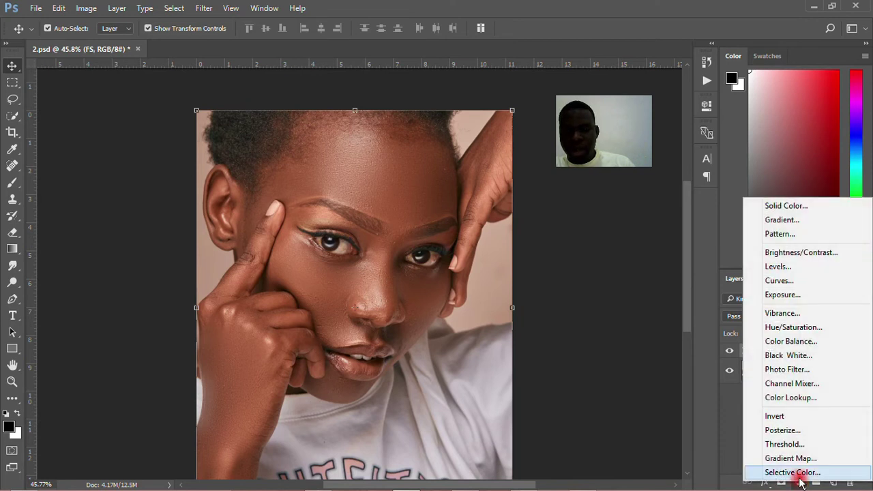
{"action": "left_click", "coordinate": [794, 461]}
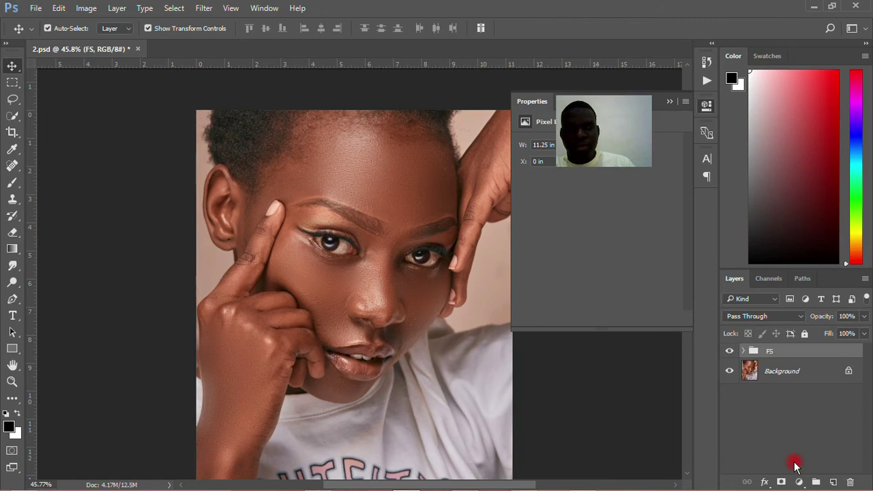
Set the Gradient Map 1 blend mode to Soft Light.
{"action": "left_click", "coordinate": [742, 316]}
{"action": "left_click", "coordinate": [743, 316]}
{"action": "left_click", "coordinate": [745, 316]}
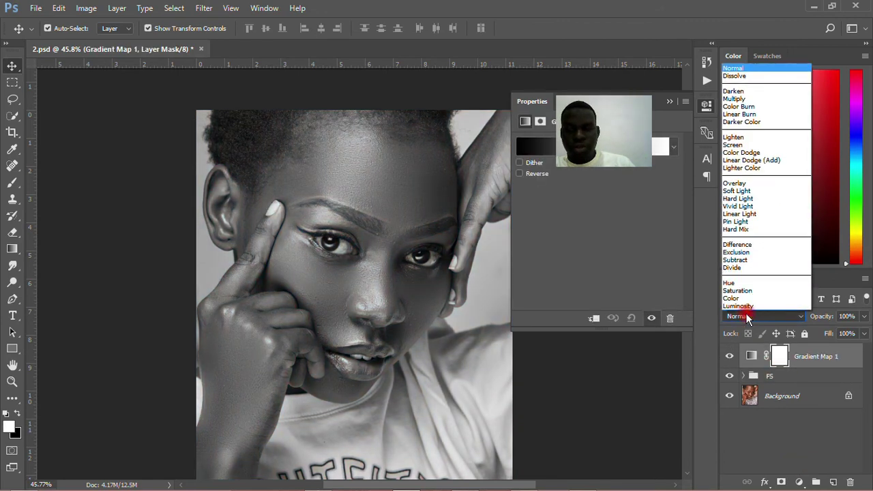
{"action": "left_click", "coordinate": [733, 191]}
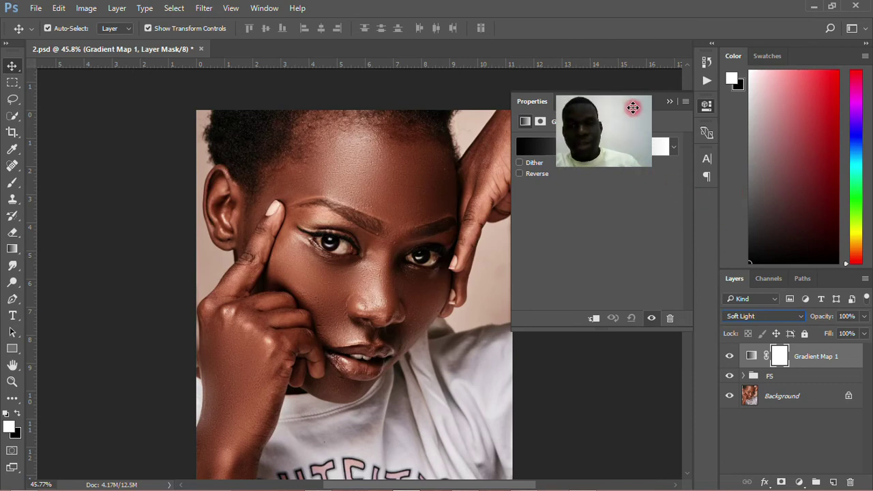
{"action": "left_click_drag", "start_coordinate": [631, 109], "coordinate": [626, 215]}
In the Gradient Editor, make the gradient a Noise type with Roughness 0 and transparency added.
{"action": "left_click", "coordinate": [607, 144]}
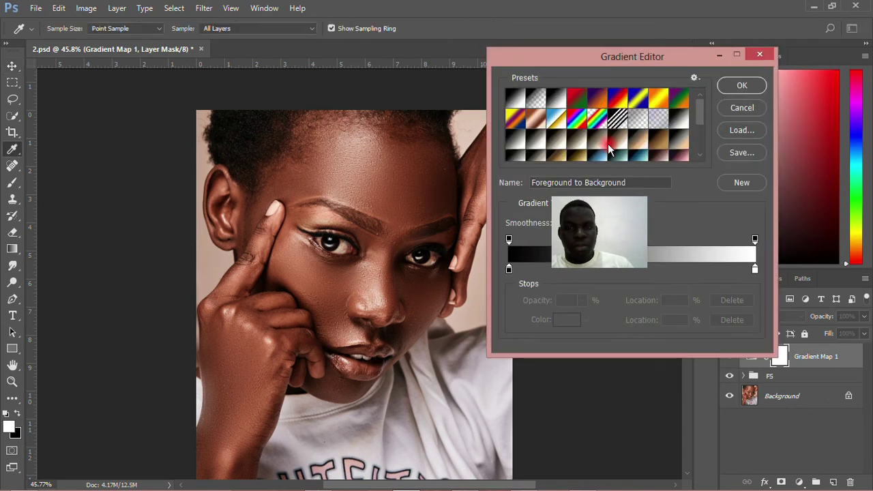
{"action": "left_click_drag", "start_coordinate": [607, 228], "coordinate": [131, 129]}
{"action": "left_click_drag", "start_coordinate": [598, 58], "coordinate": [656, 71]}
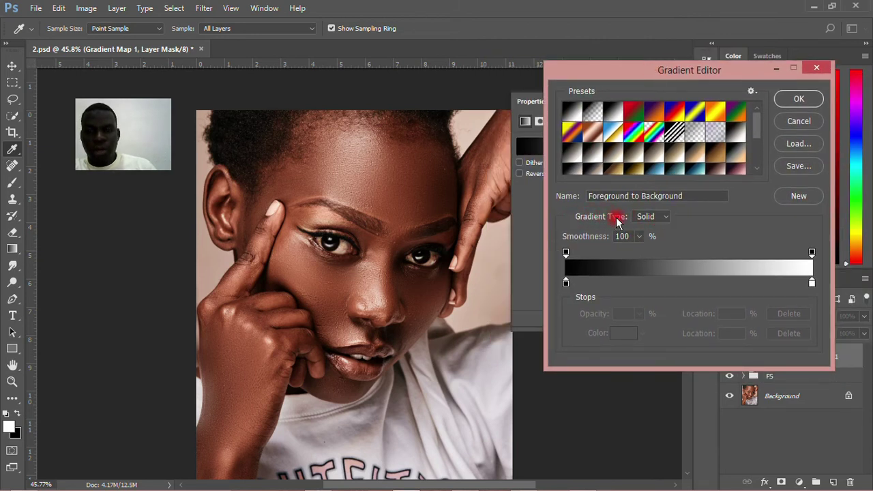
{"action": "left_click", "coordinate": [665, 217]}
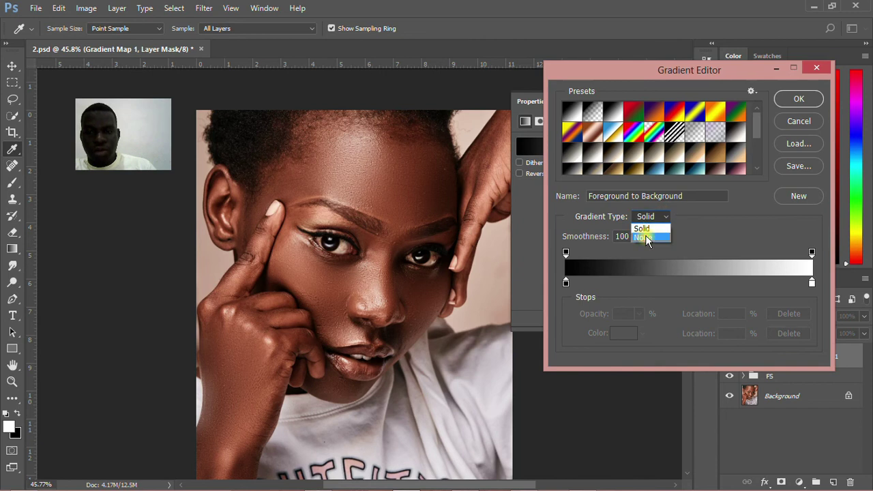
{"action": "left_click", "coordinate": [647, 238]}
{"action": "left_click", "coordinate": [641, 236]}
{"action": "left_click_drag", "start_coordinate": [641, 253], "coordinate": [596, 253]}
{"action": "left_click", "coordinate": [752, 313]}
{"action": "left_click", "coordinate": [751, 312]}
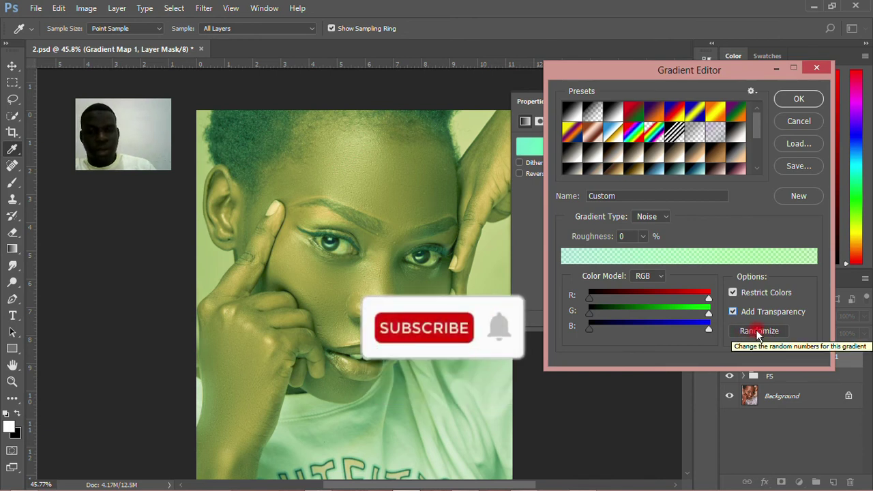
Randomize the noise gradient several times and save the current one as a preset.
{"action": "left_click", "coordinate": [756, 330]}
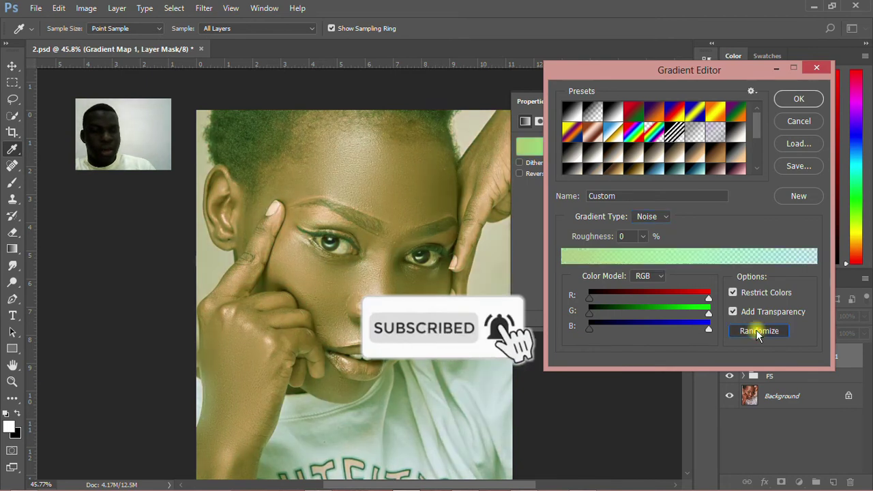
{"action": "left_click", "coordinate": [756, 331]}
{"action": "left_click", "coordinate": [755, 331]}
{"action": "left_click", "coordinate": [756, 330]}
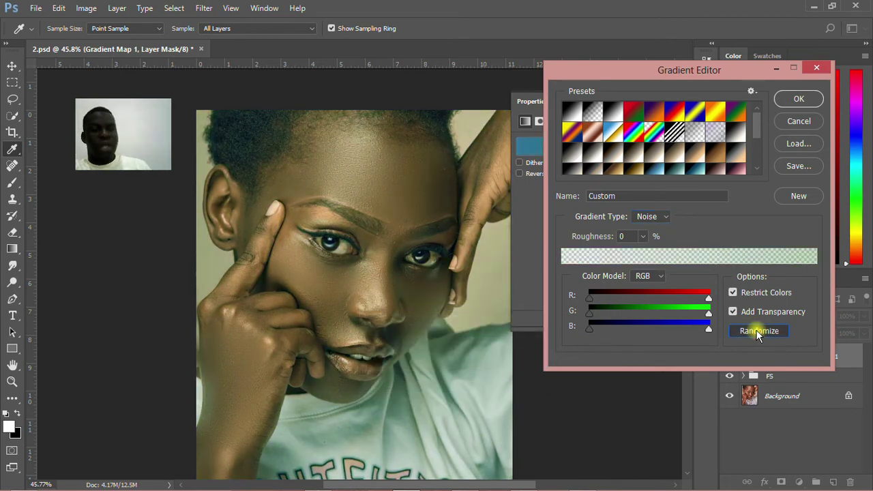
{"action": "left_click", "coordinate": [756, 330]}
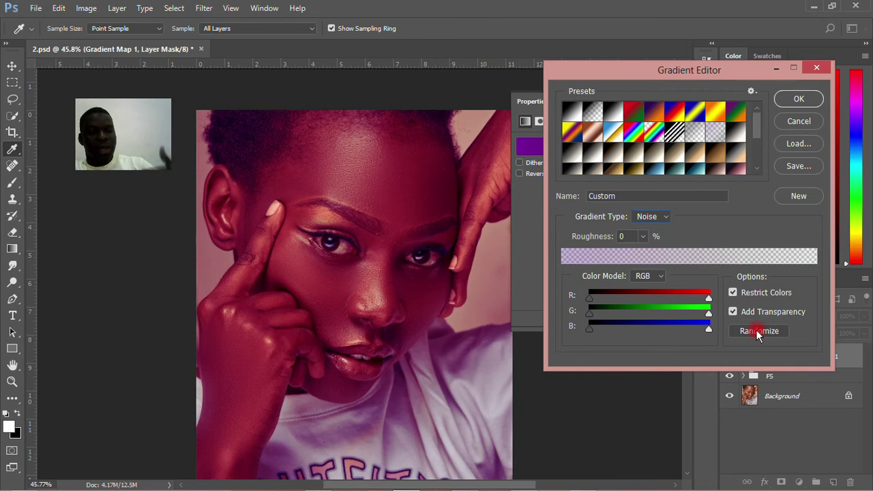
{"action": "left_click_drag", "start_coordinate": [688, 72], "coordinate": [680, 91]}
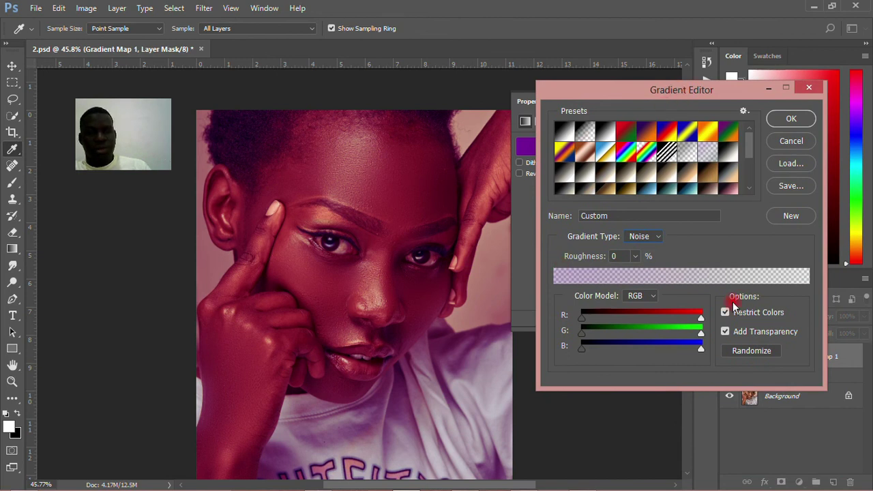
{"action": "left_click", "coordinate": [793, 215]}
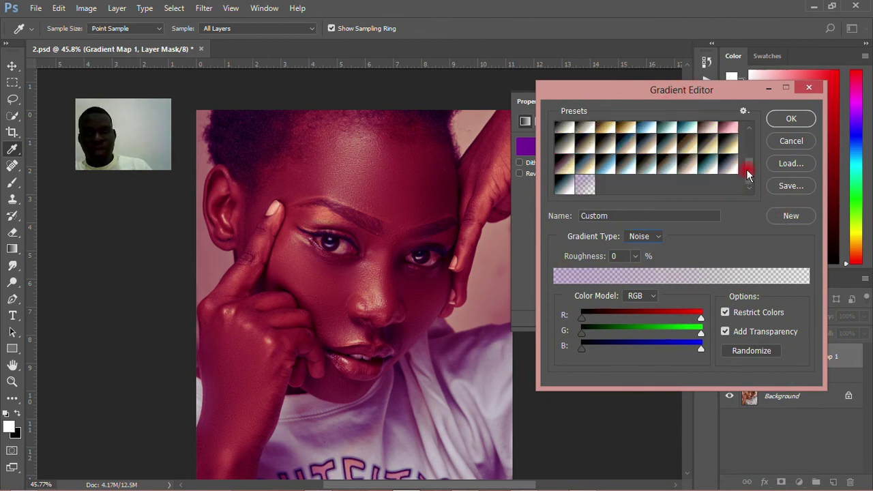
{"action": "left_click_drag", "start_coordinate": [615, 90], "coordinate": [590, 78]}
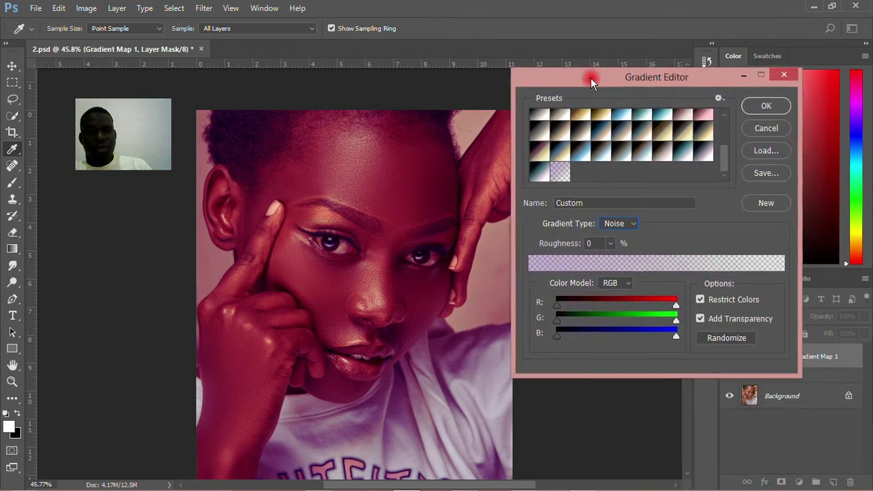
Keep randomizing the noise gradient to find a crimson-pink variation.
{"action": "left_click", "coordinate": [738, 338]}
{"action": "left_click", "coordinate": [739, 339]}
{"action": "left_click", "coordinate": [740, 339]}
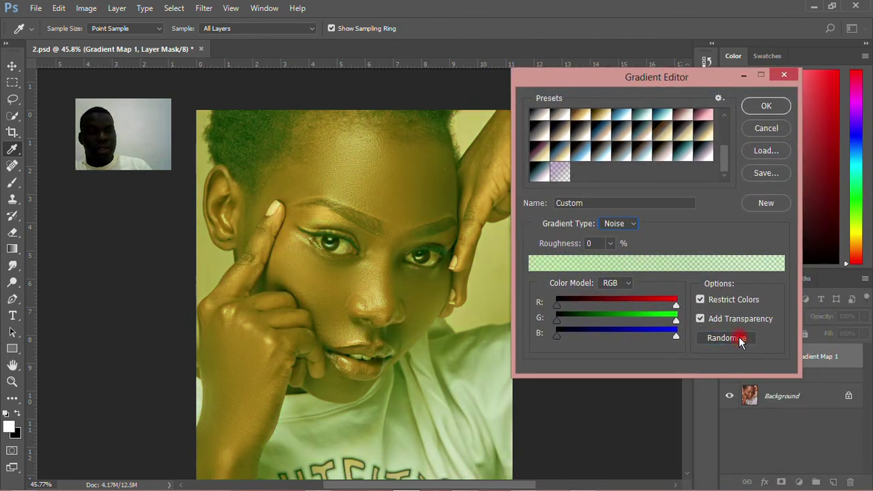
{"action": "left_click", "coordinate": [739, 339]}
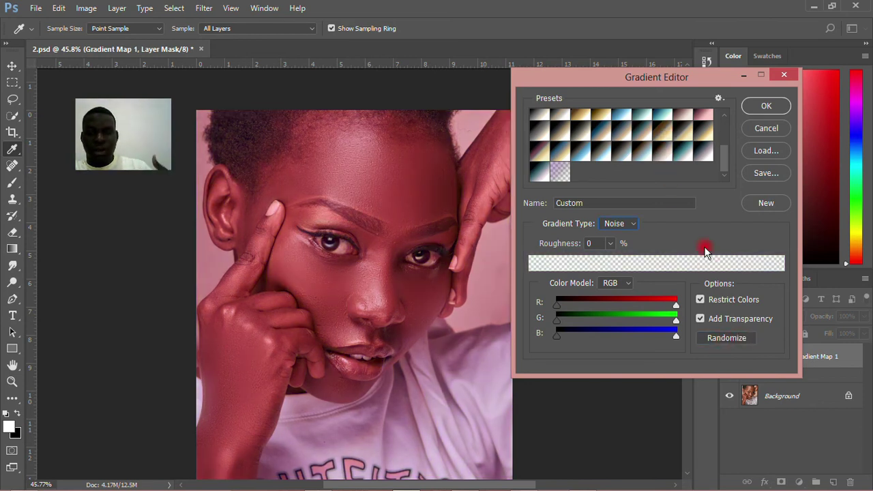
{"action": "left_click_drag", "start_coordinate": [652, 78], "coordinate": [655, 110]}
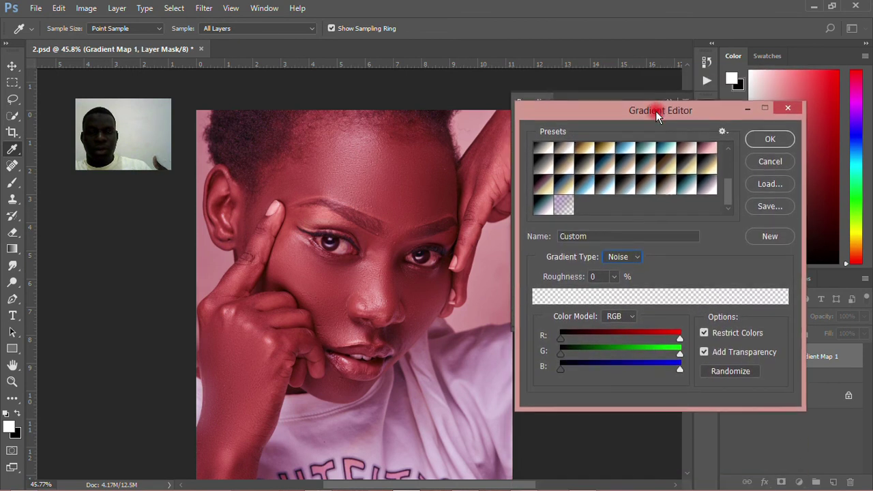
{"action": "left_click", "coordinate": [745, 370]}
{"action": "left_click", "coordinate": [745, 371]}
{"action": "left_click", "coordinate": [745, 372]}
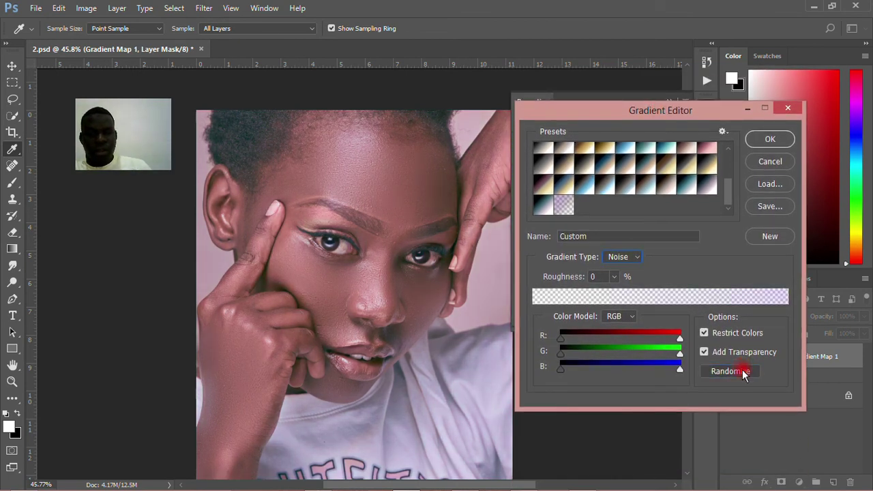
{"action": "left_click", "coordinate": [745, 371]}
{"action": "left_click", "coordinate": [745, 372]}
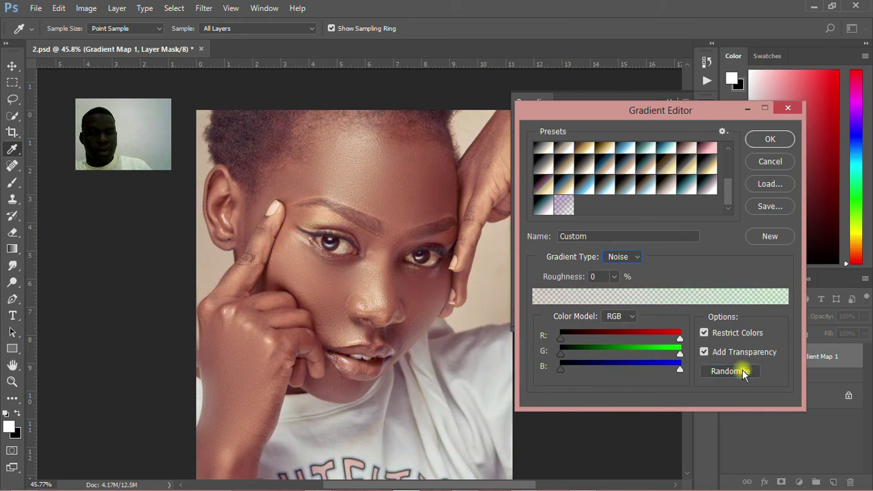
{"action": "left_click", "coordinate": [745, 371]}
{"action": "left_click", "coordinate": [745, 371]}
{"action": "left_click", "coordinate": [745, 372]}
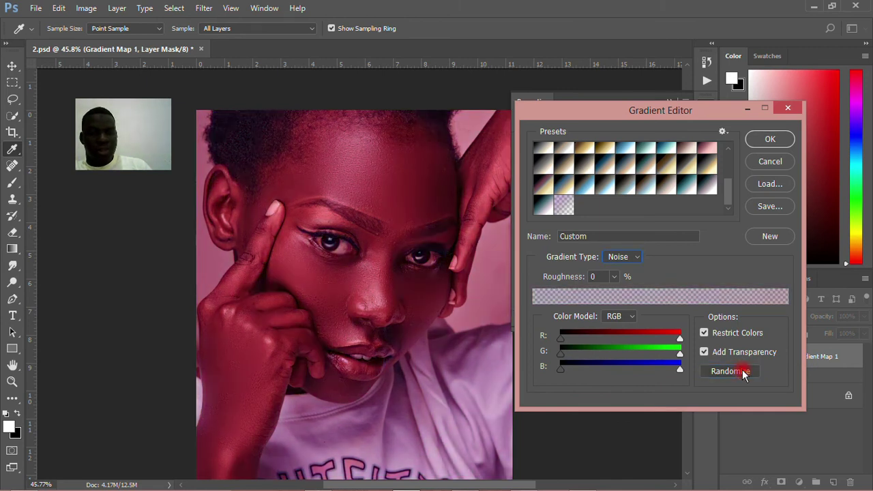
{"action": "mouse_move", "coordinate": [575, 97]}
{"action": "left_mouse_down"}
{"action": "mouse_move", "coordinate": [617, 258]}
{"action": "mouse_move", "coordinate": [586, 88]}
{"action": "left_mouse_up"}
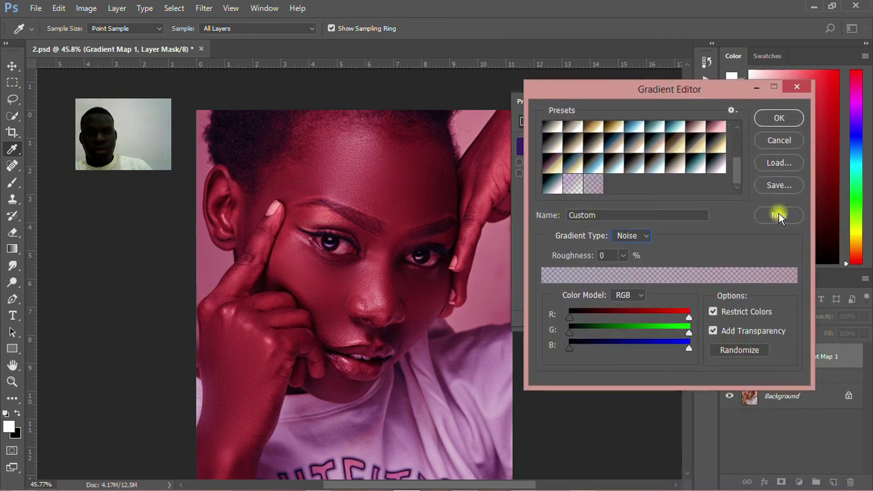
Apply the saved Custom Noise preset and confirm the gradient with OK.
{"action": "double_click", "coordinate": [592, 186]}
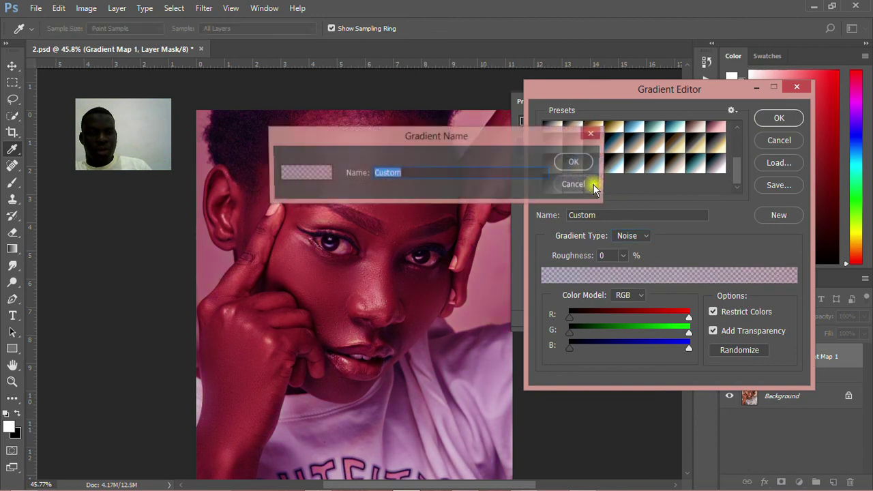
{"action": "left_click", "coordinate": [571, 182]}
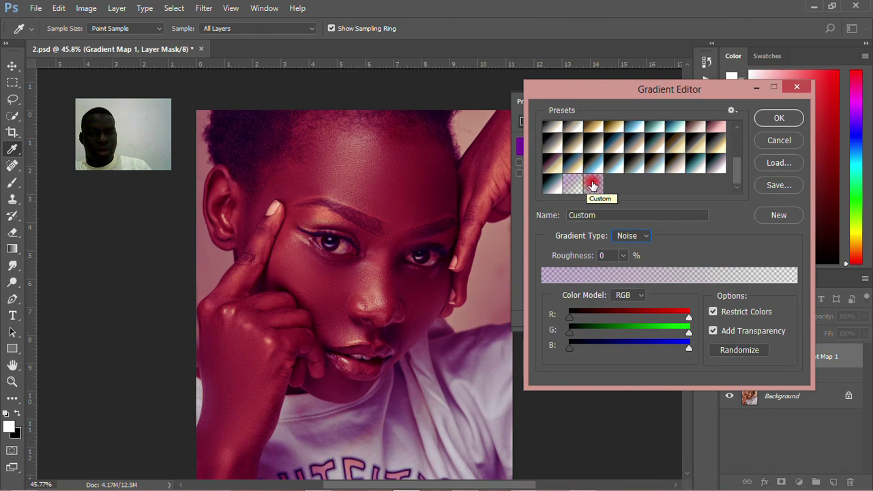
{"action": "left_click", "coordinate": [592, 185]}
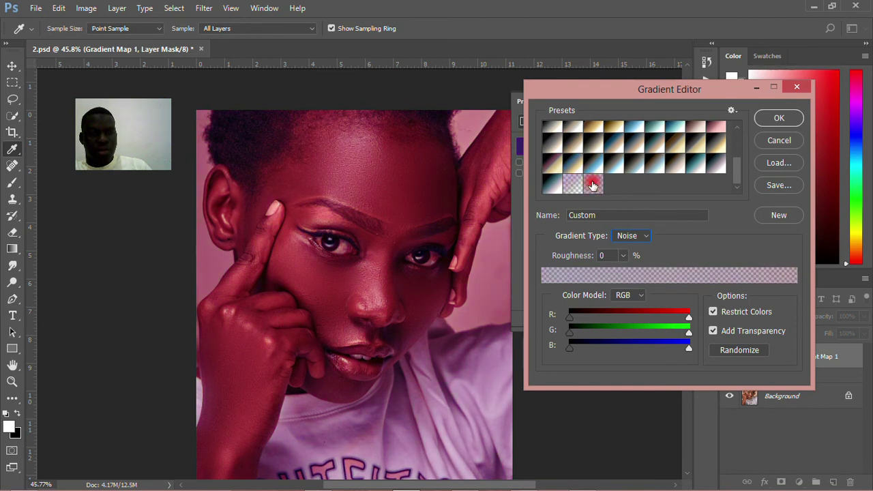
{"action": "left_click", "coordinate": [779, 118]}
{"action": "left_click", "coordinate": [707, 105]}
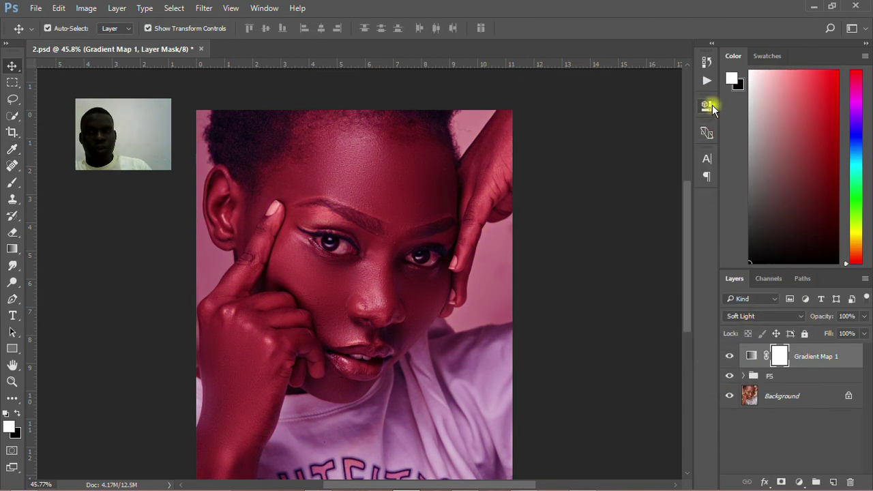
Zoom in to check the skin, set Gradient Map 1's opacity to 70%, and save.
{"action": "scroll", "coordinate": [374, 332], "scroll_direction": "down", "scroll_amount": 1}
{"action": "scroll", "coordinate": [315, 384], "scroll_direction": "up", "scroll_amount": 1}
{"action": "scroll", "coordinate": [313, 375], "scroll_direction": "up", "scroll_amount": 1}
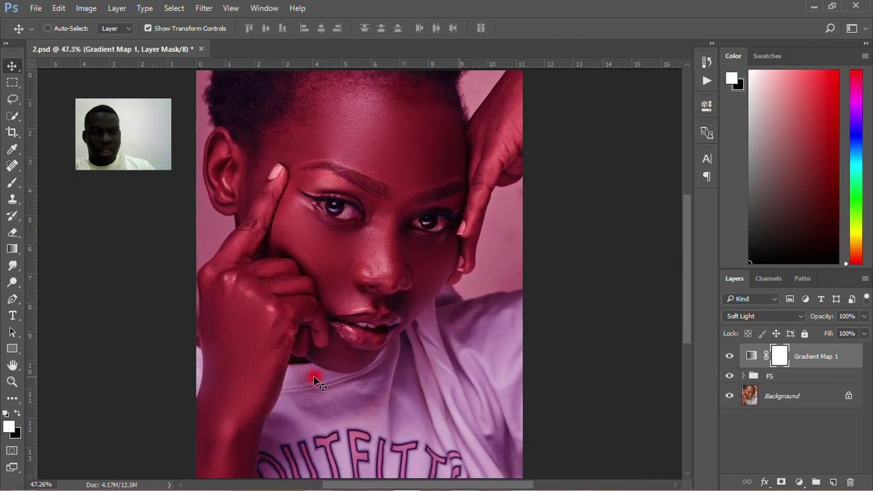
{"action": "scroll", "coordinate": [354, 149], "scroll_direction": "up", "scroll_amount": 2}
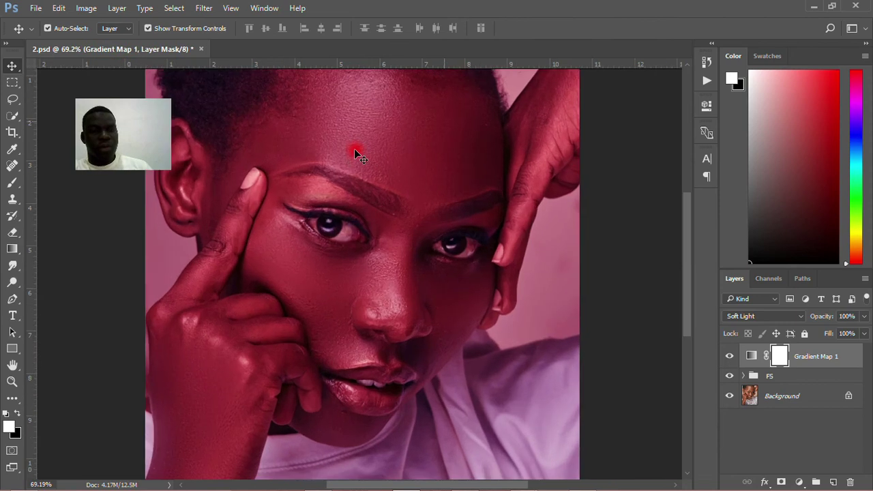
{"action": "scroll", "coordinate": [354, 149], "scroll_direction": "up", "scroll_amount": 1}
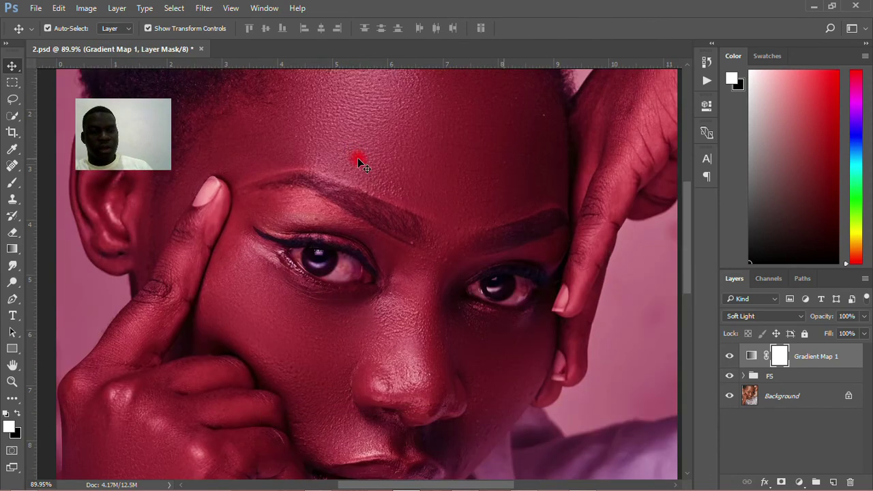
{"action": "scroll", "coordinate": [357, 158], "scroll_direction": "down", "scroll_amount": 3}
{"action": "scroll", "coordinate": [361, 240], "scroll_direction": "up", "scroll_amount": 1}
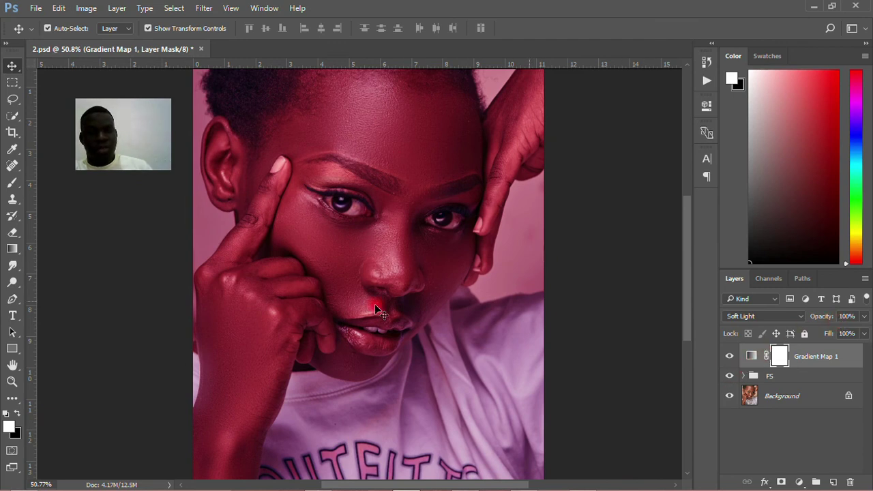
{"action": "left_click", "coordinate": [846, 316]}
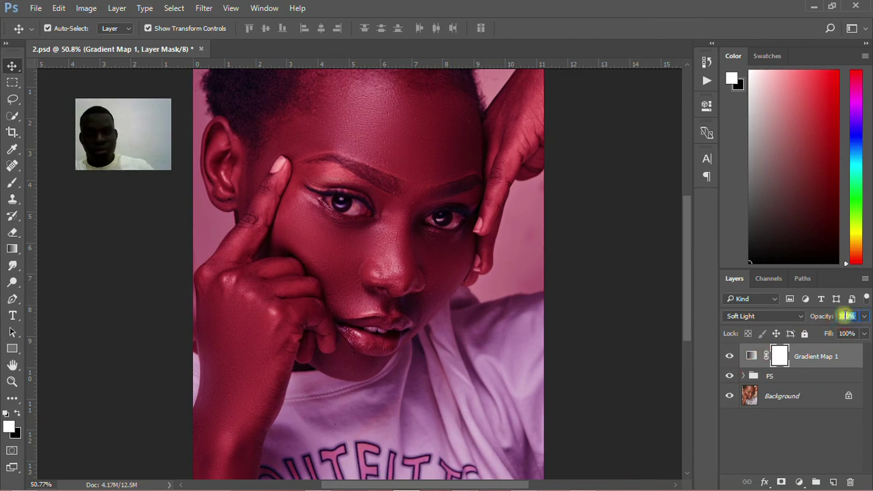
{"action": "type", "text": "50"}
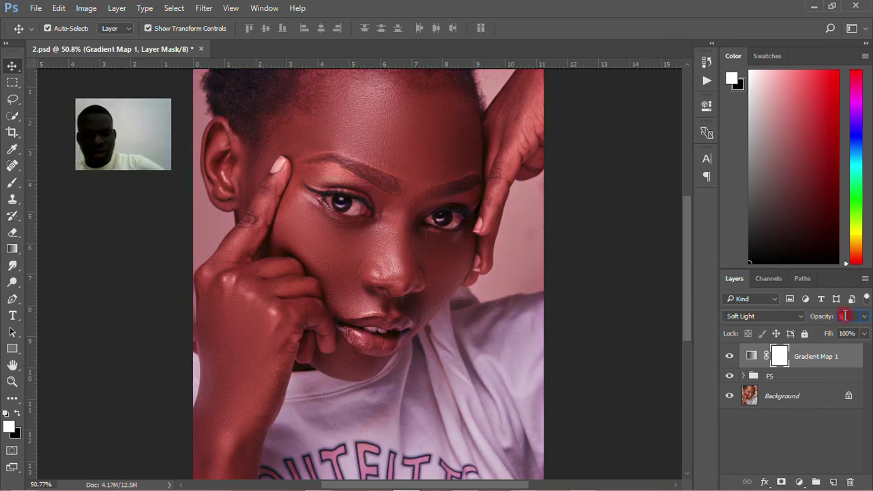
{"action": "type", "text": "1"}
{"action": "type", "text": "70"}
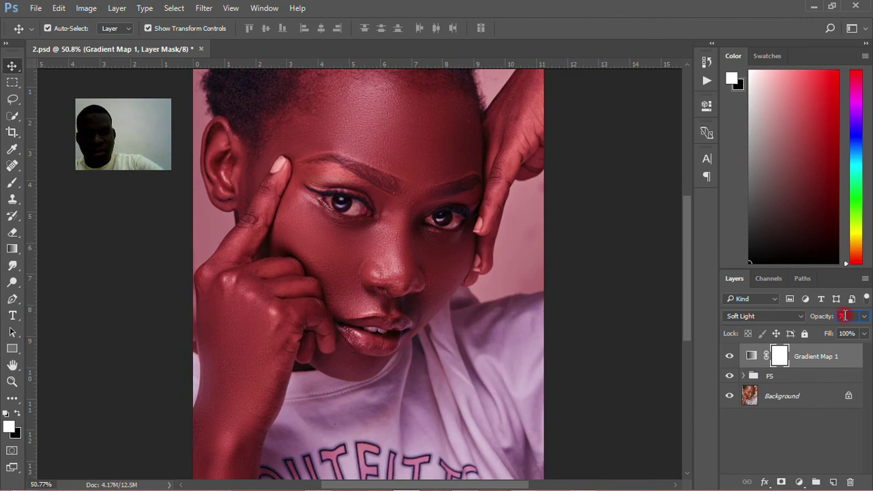
{"action": "left_click", "coordinate": [612, 252]}
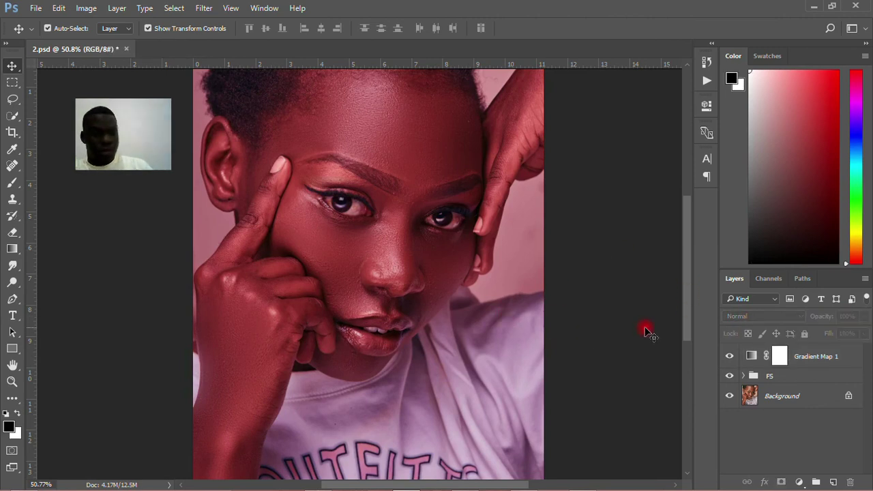
{"action": "key", "text": "ctrl+s"}
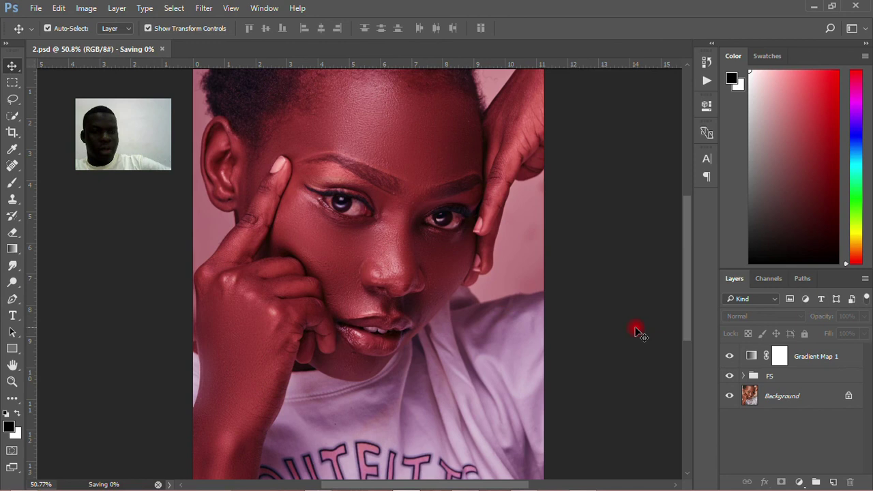
Group Gradient Map 1 and the FS group into Group 1.
{"action": "left_click", "coordinate": [852, 358]}
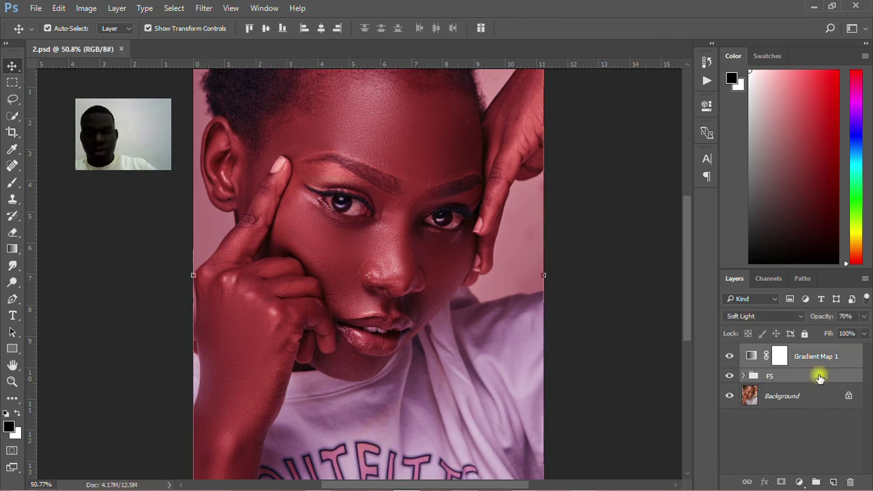
{"action": "left_click", "coordinate": [820, 378], "text": "ctrl"}
{"action": "key", "text": "ctrl+g"}
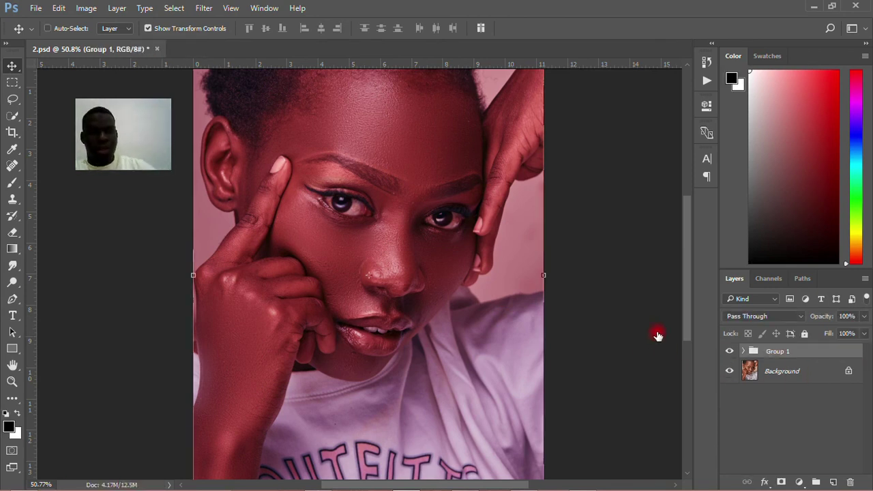
Toggle Group 1's visibility on and off to compare the retouch against the original photo.
{"action": "left_click", "coordinate": [731, 351]}
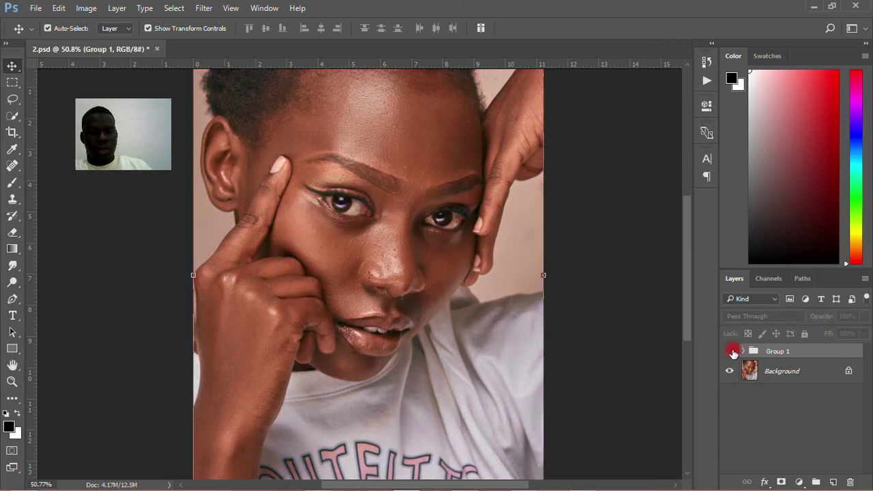
{"action": "scroll", "coordinate": [448, 146], "scroll_direction": "up", "scroll_amount": 1}
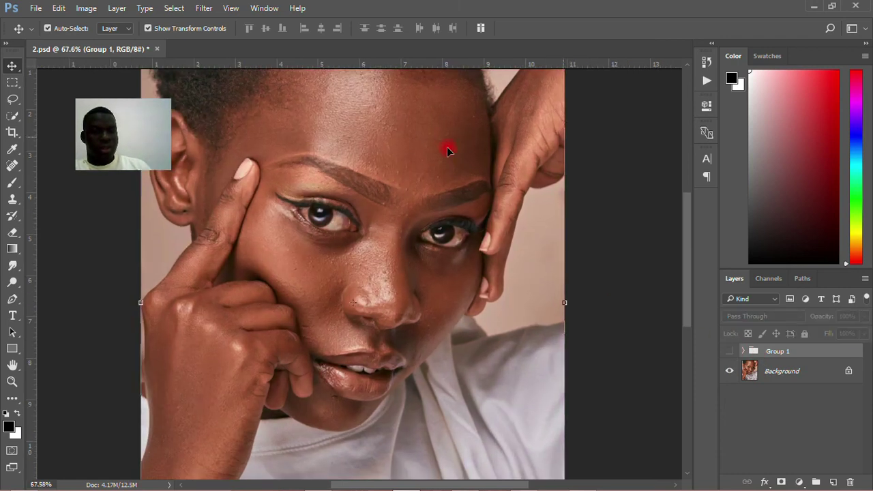
{"action": "scroll", "coordinate": [447, 147], "scroll_direction": "up", "scroll_amount": 1}
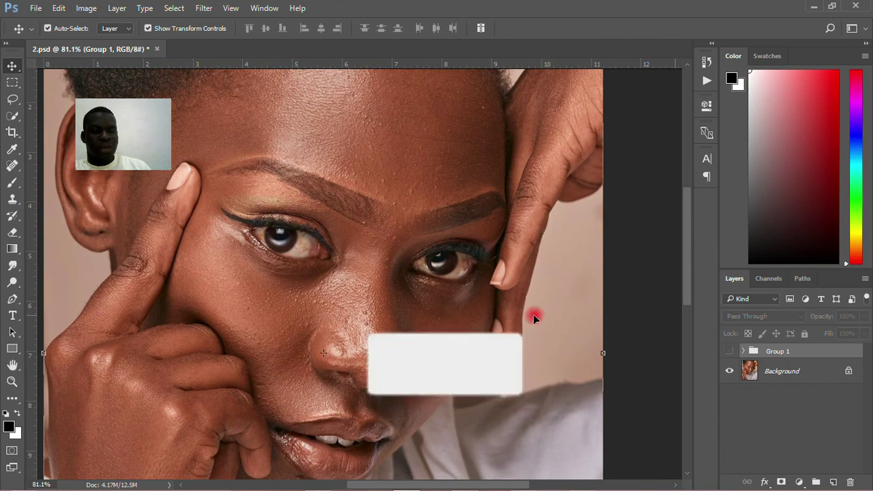
{"action": "left_click", "coordinate": [731, 352]}
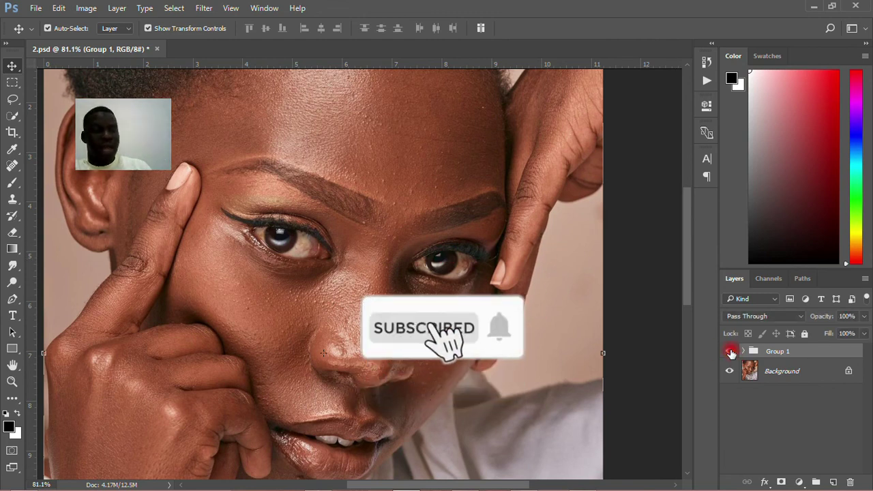
{"action": "left_click", "coordinate": [731, 352]}
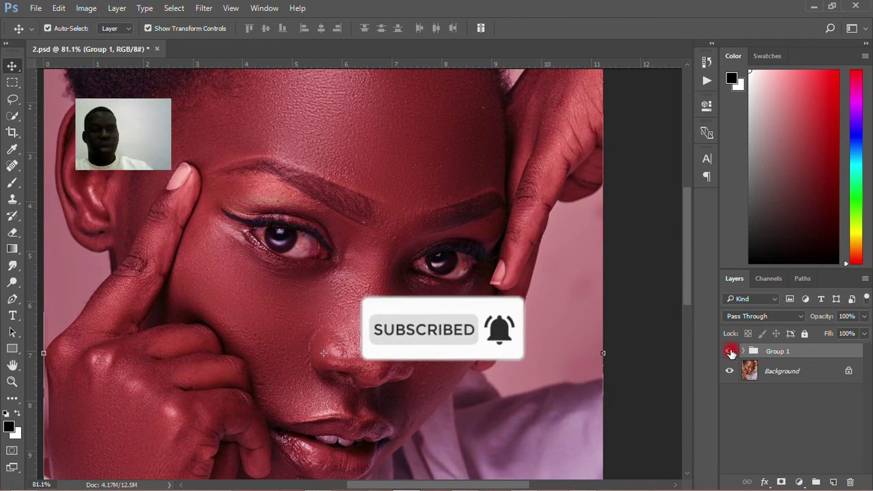
{"action": "left_click", "coordinate": [731, 352]}
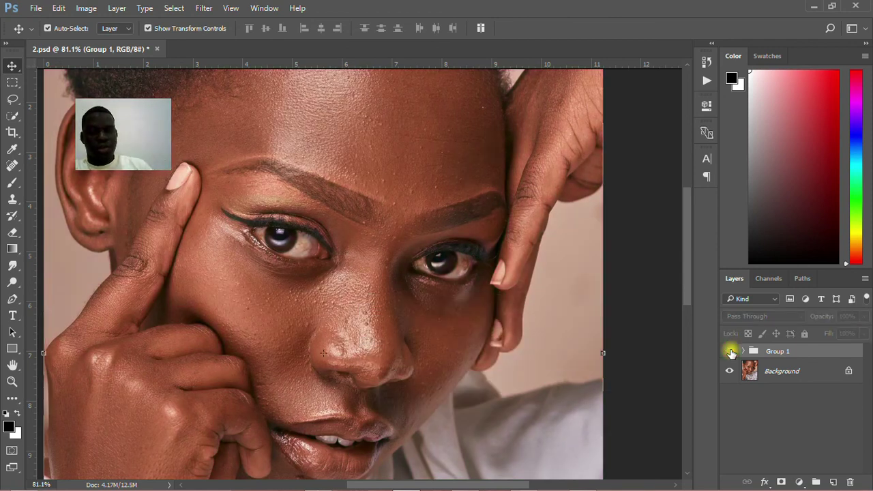
{"action": "left_click", "coordinate": [731, 352]}
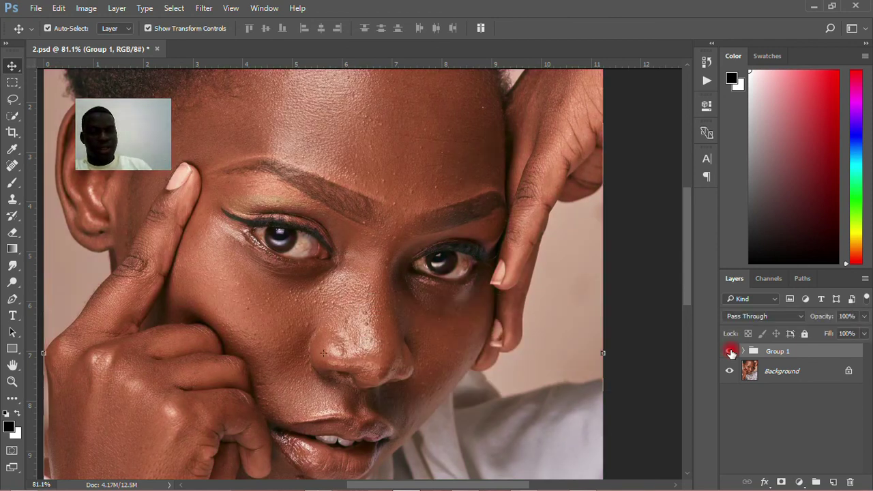
{"action": "scroll", "coordinate": [559, 308], "scroll_direction": "down", "scroll_amount": 3}
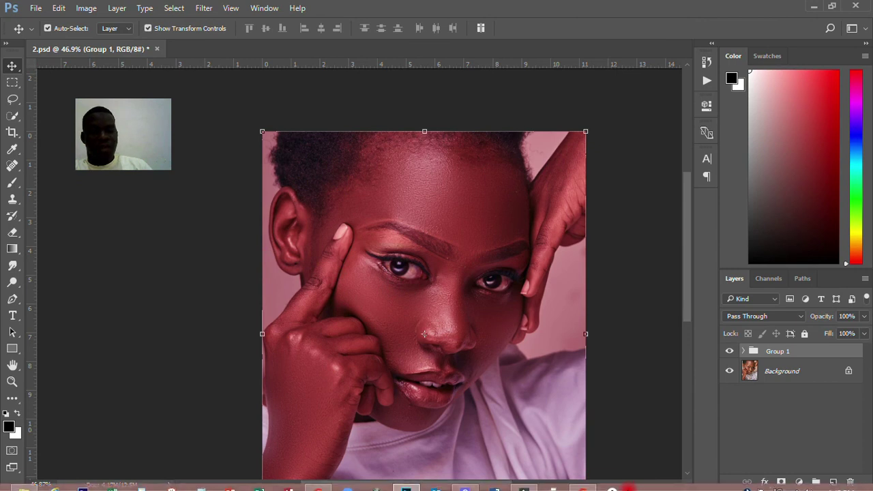
{"action": "left_click", "coordinate": [731, 480]}
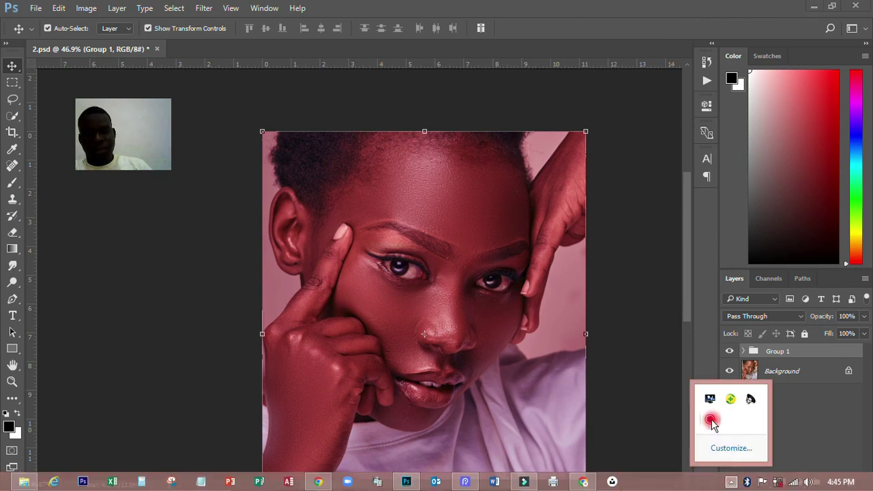